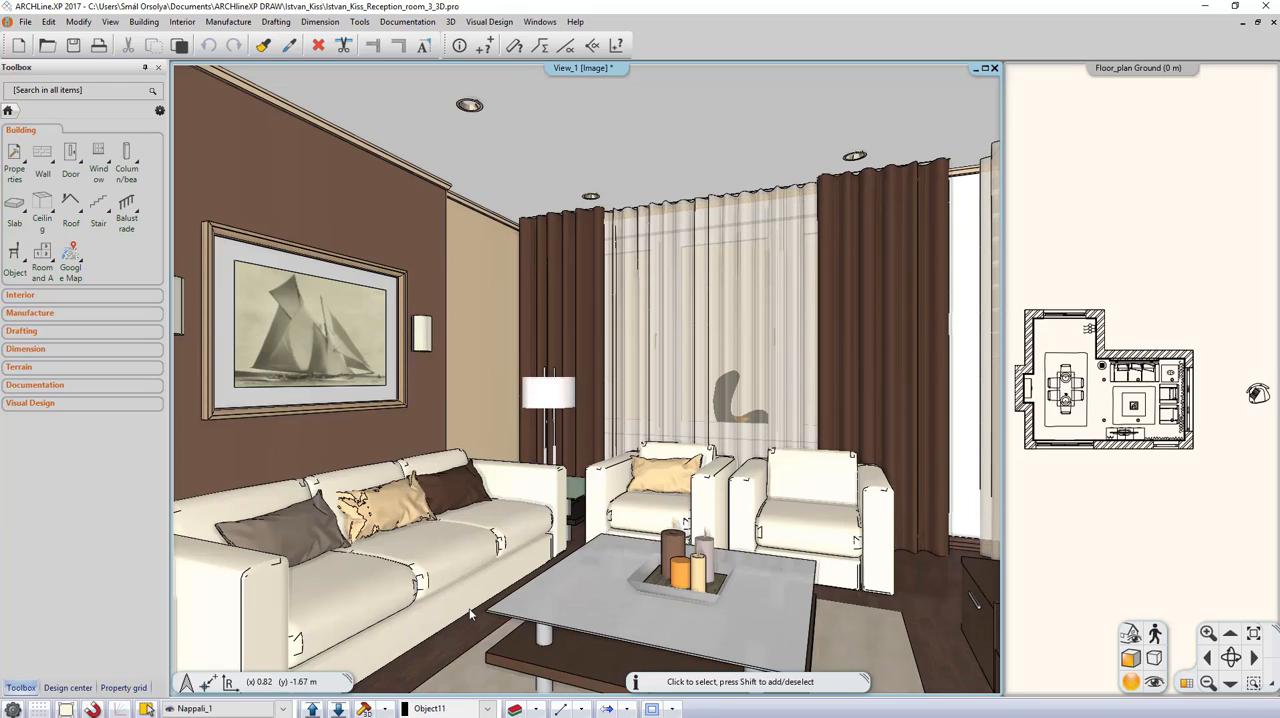
Step: Review the Build 3D model settings for element types, floors and resolution, and close them without building
left_click(388, 707)
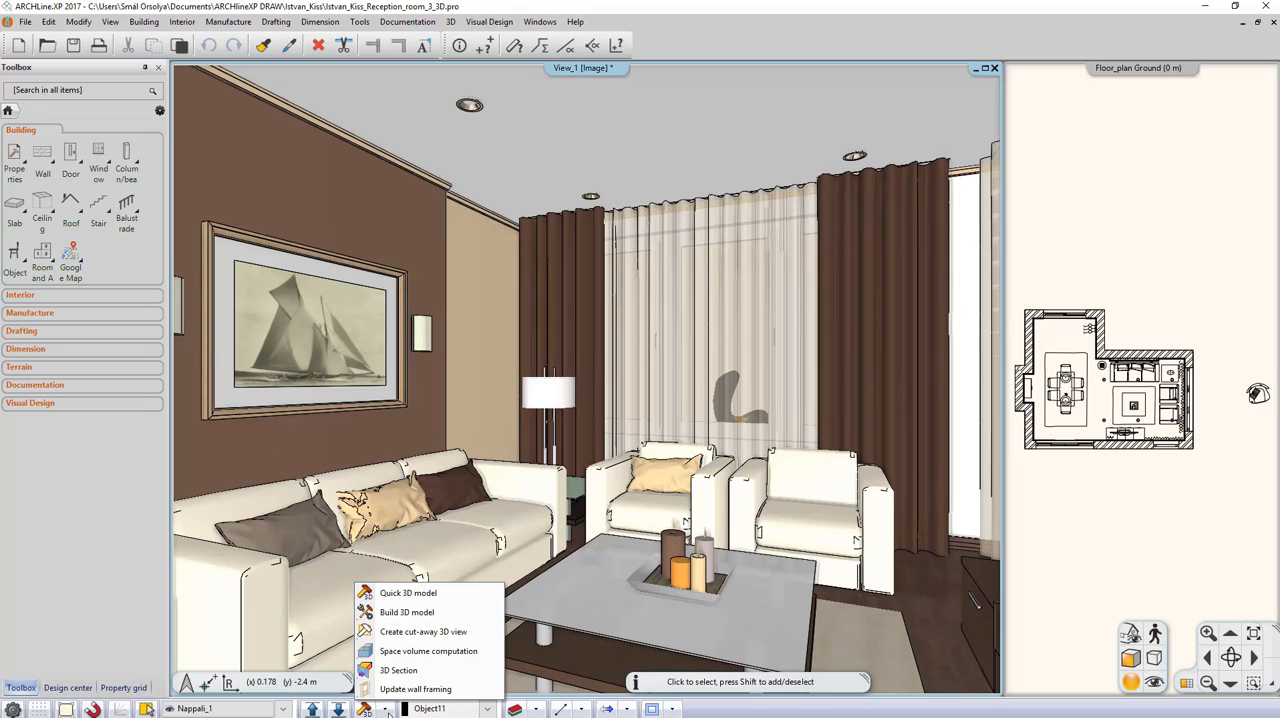
left_click(417, 612)
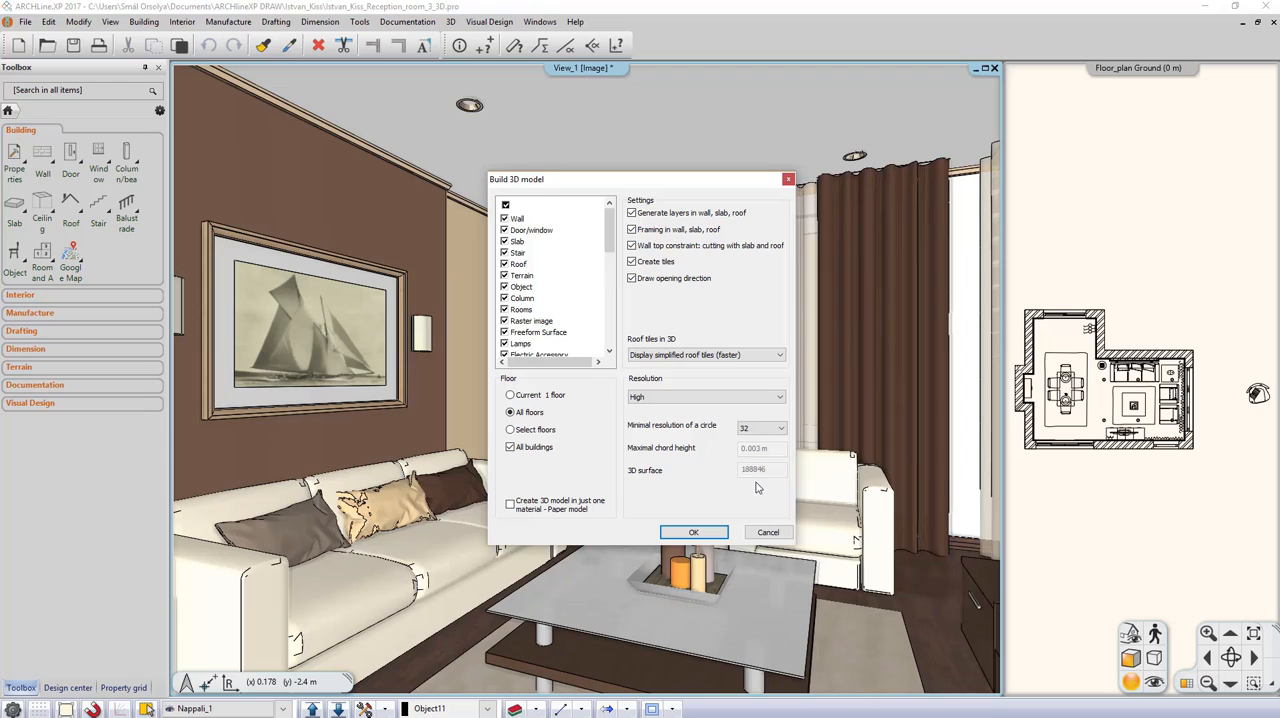
left_click(768, 534)
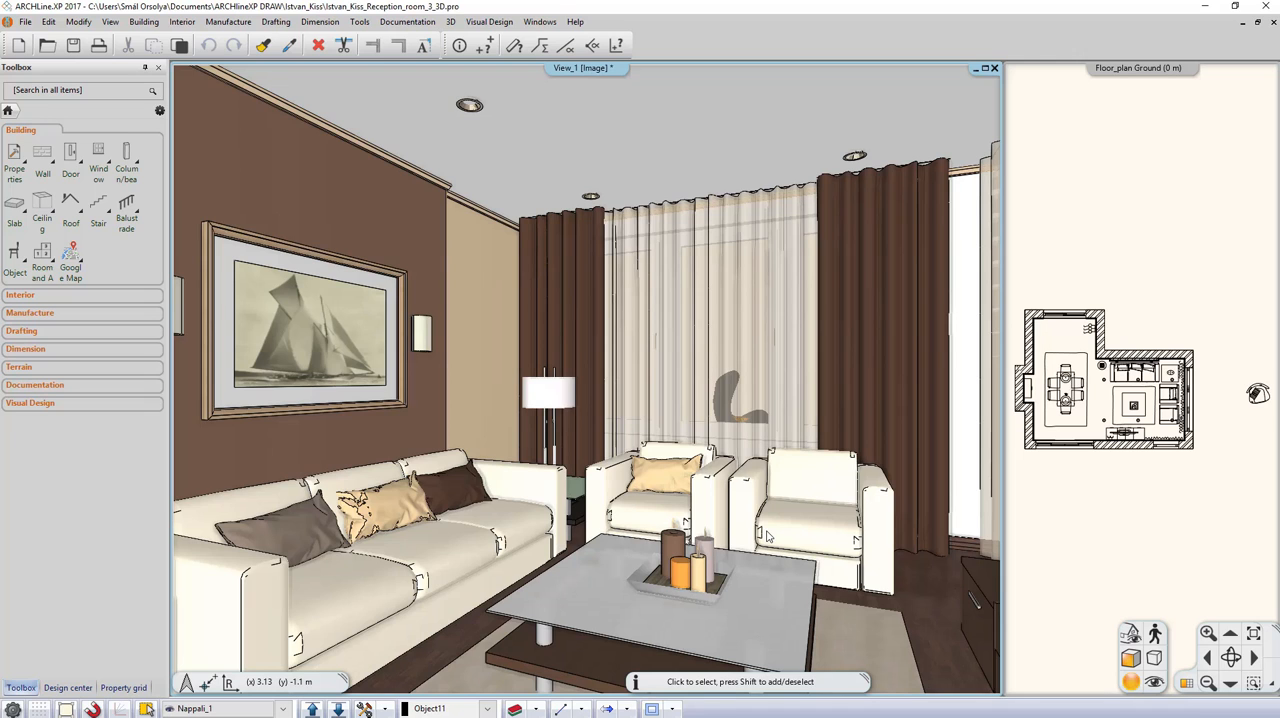
Step: Make the floor plan the main view and build a Quick 3D model of only the armchair outside the room
left_click(1125, 530)
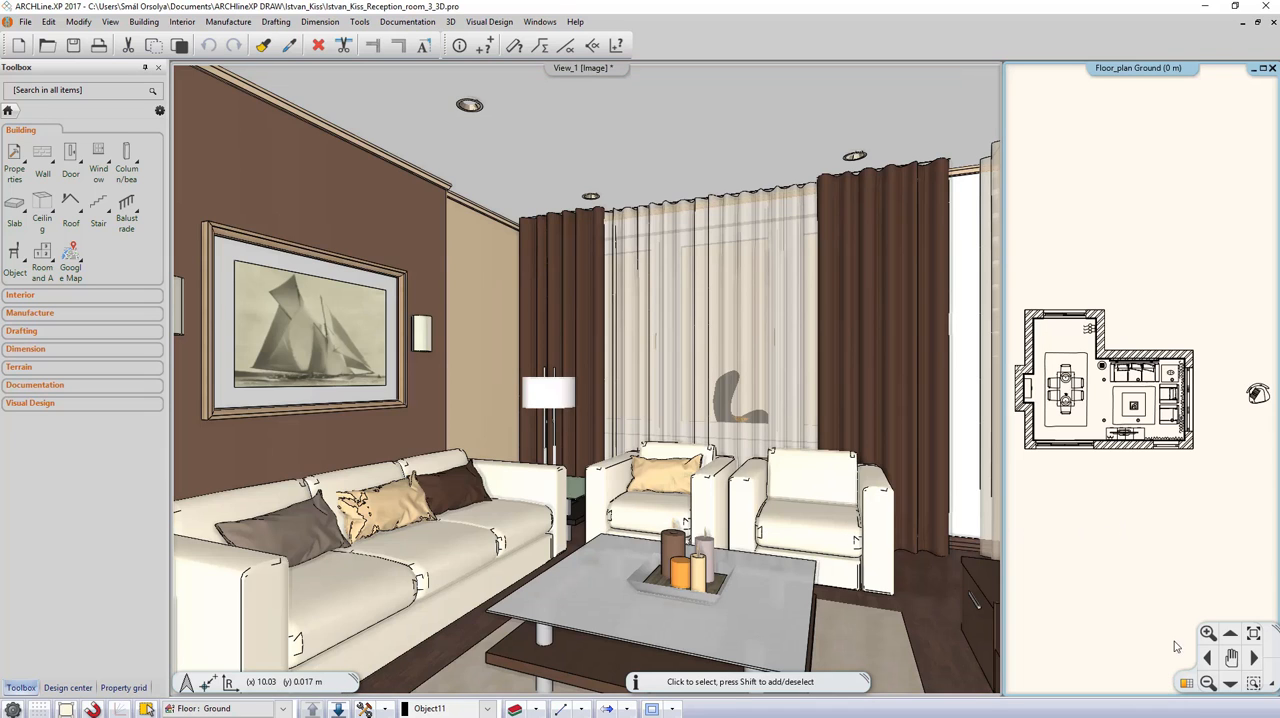
left_click(1185, 680)
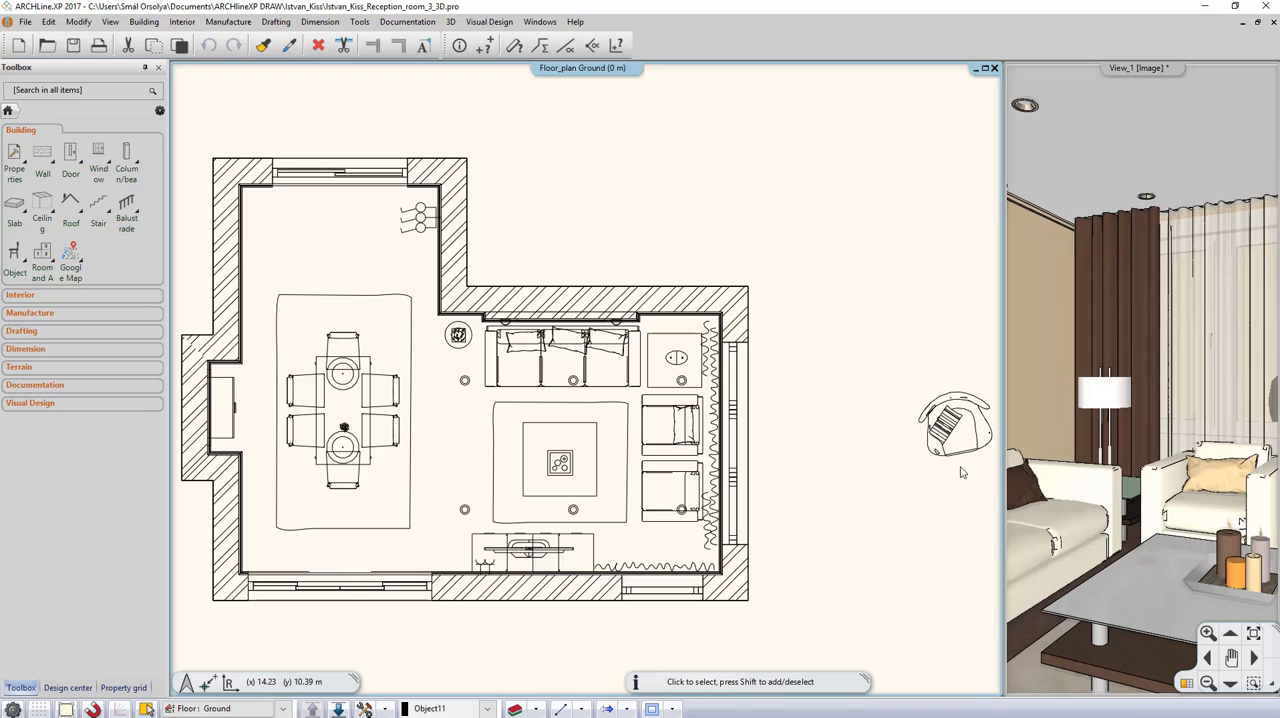
scroll(958, 454, "up", 2)
middle_click_drag(958, 454, 874, 420)
scroll(862, 419, "up", 2)
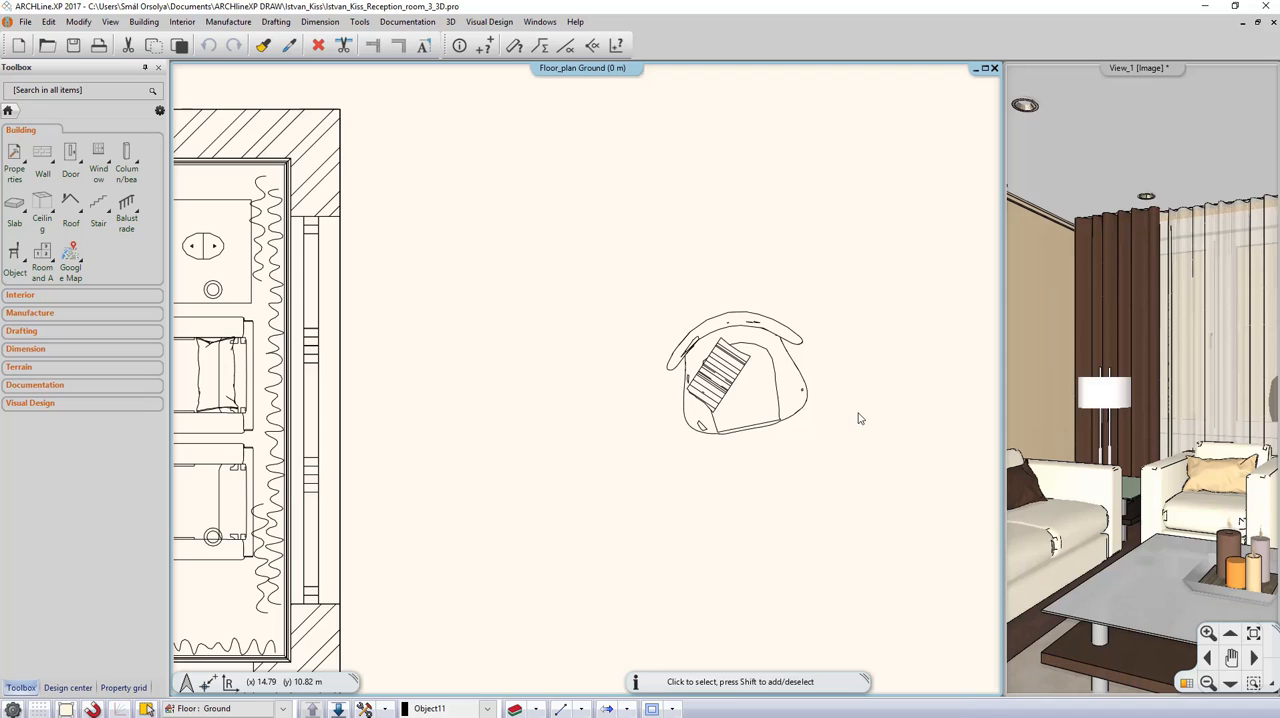
left_click(779, 408)
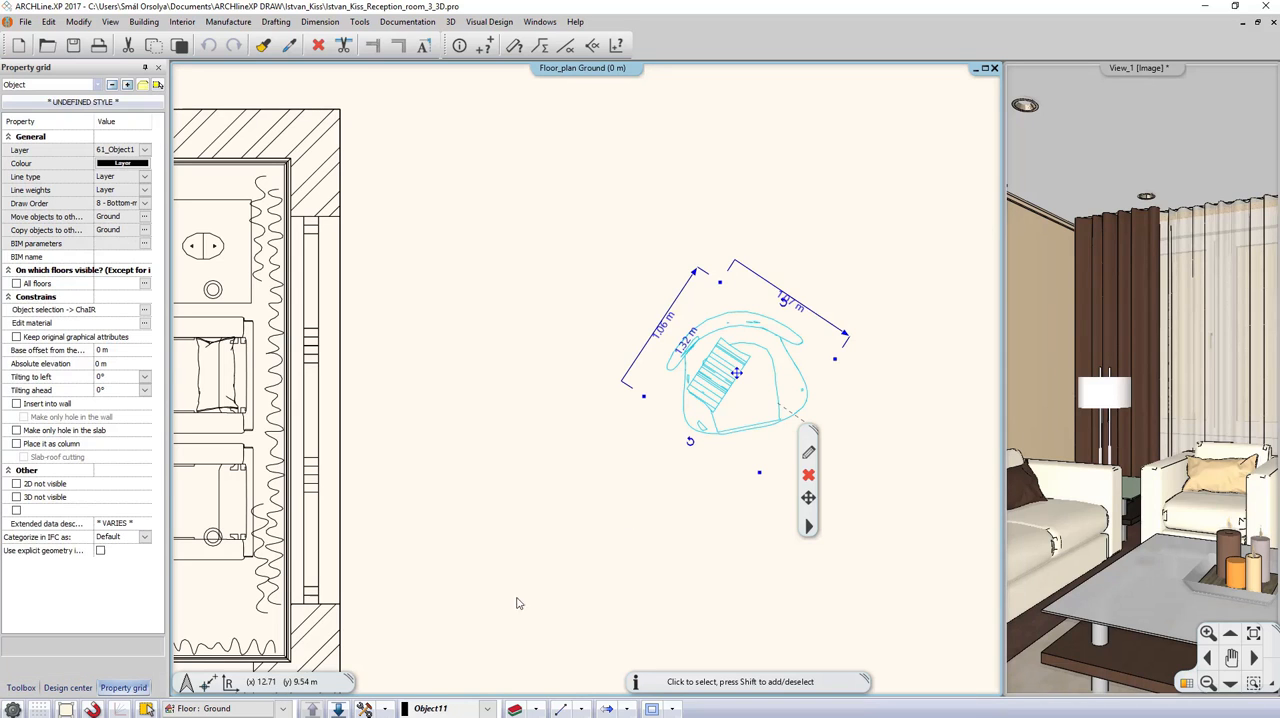
left_click(387, 709)
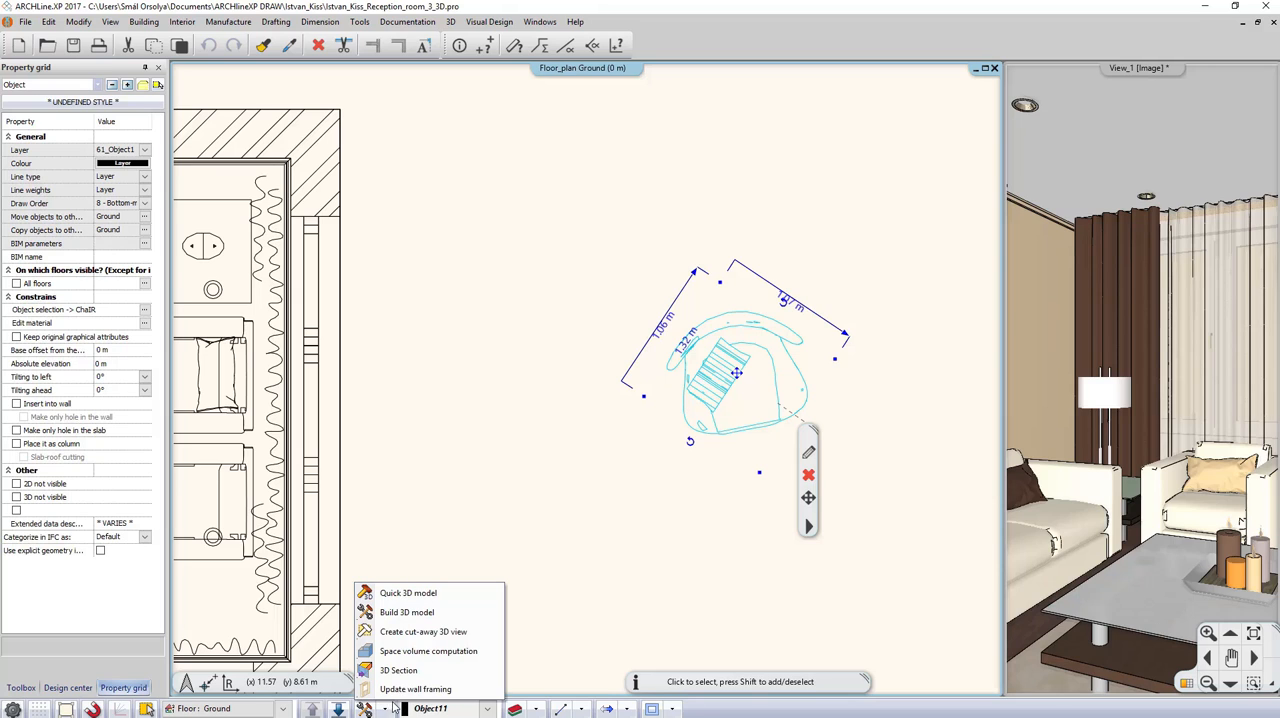
left_click(422, 594)
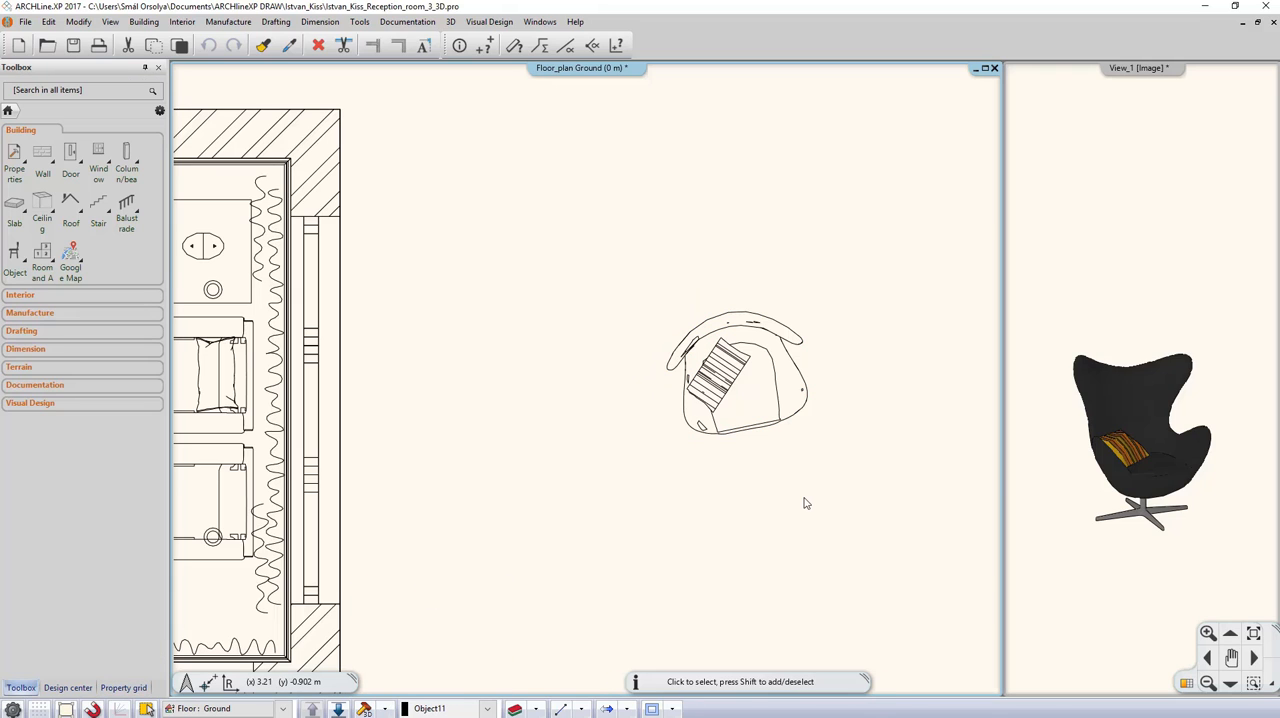
Step: Make the 3D view the main window and open the black armchair for component editing
left_click(1120, 565)
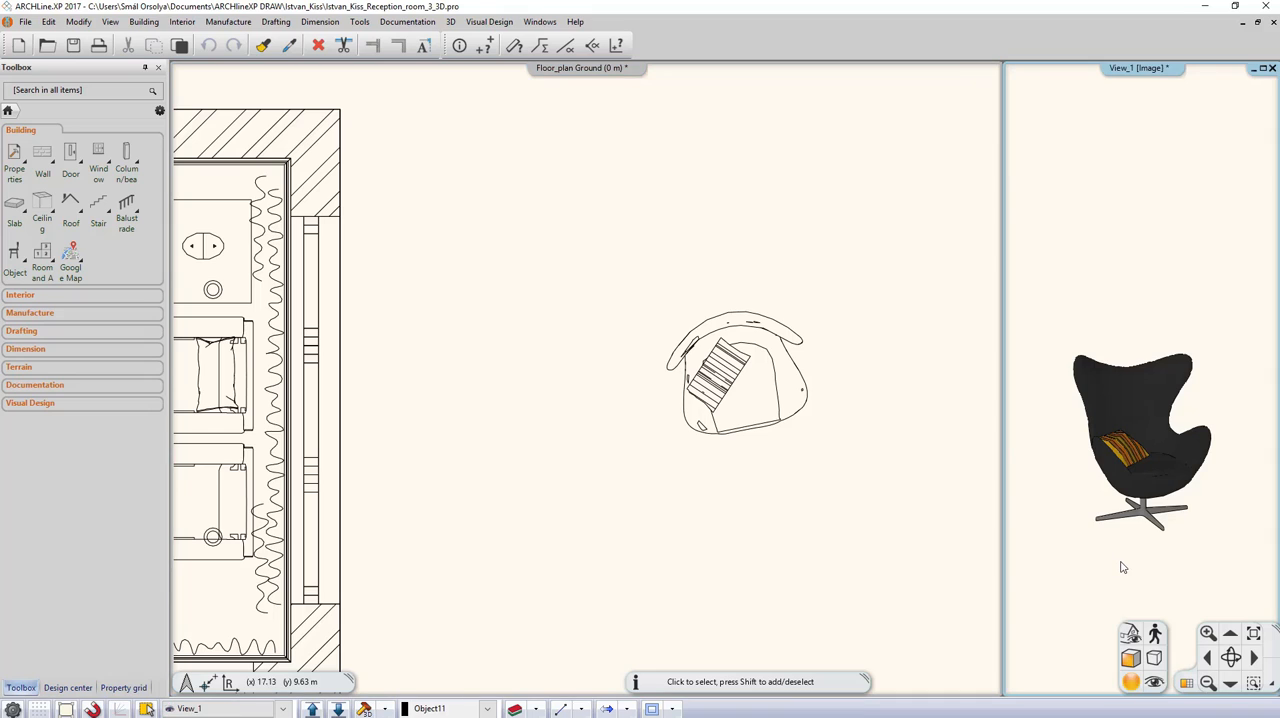
left_click(1188, 683)
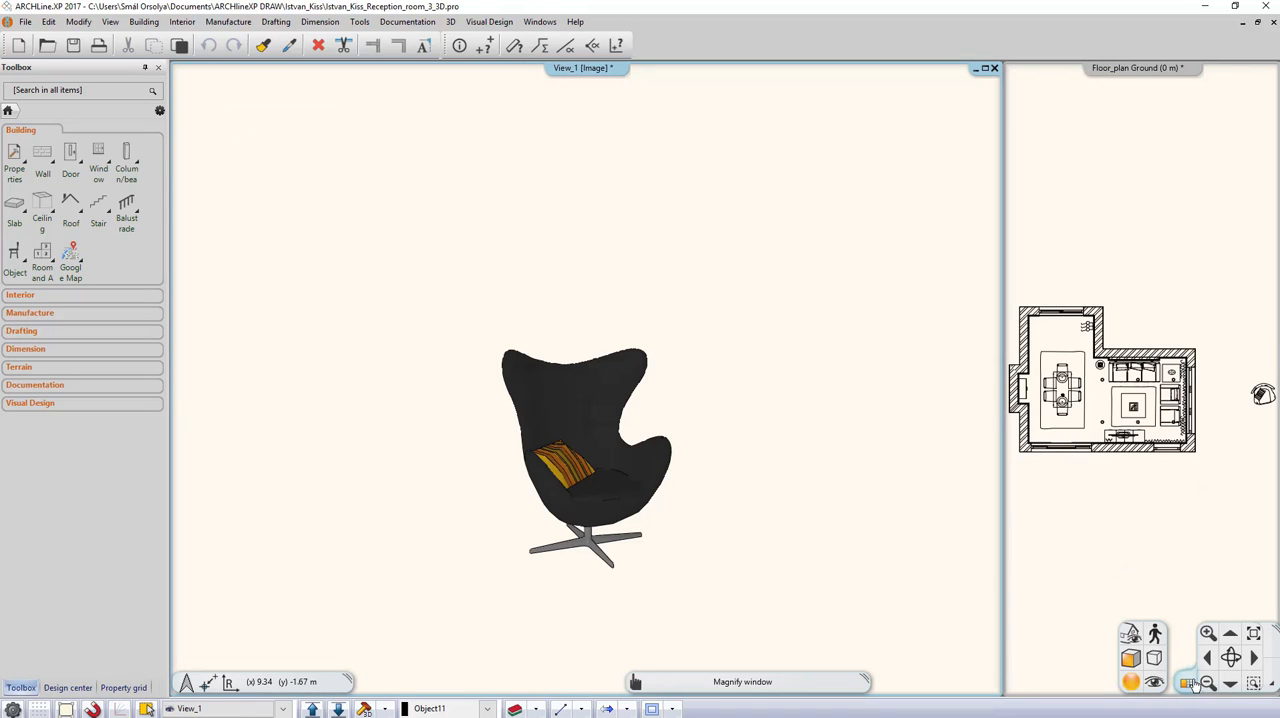
left_click(612, 477)
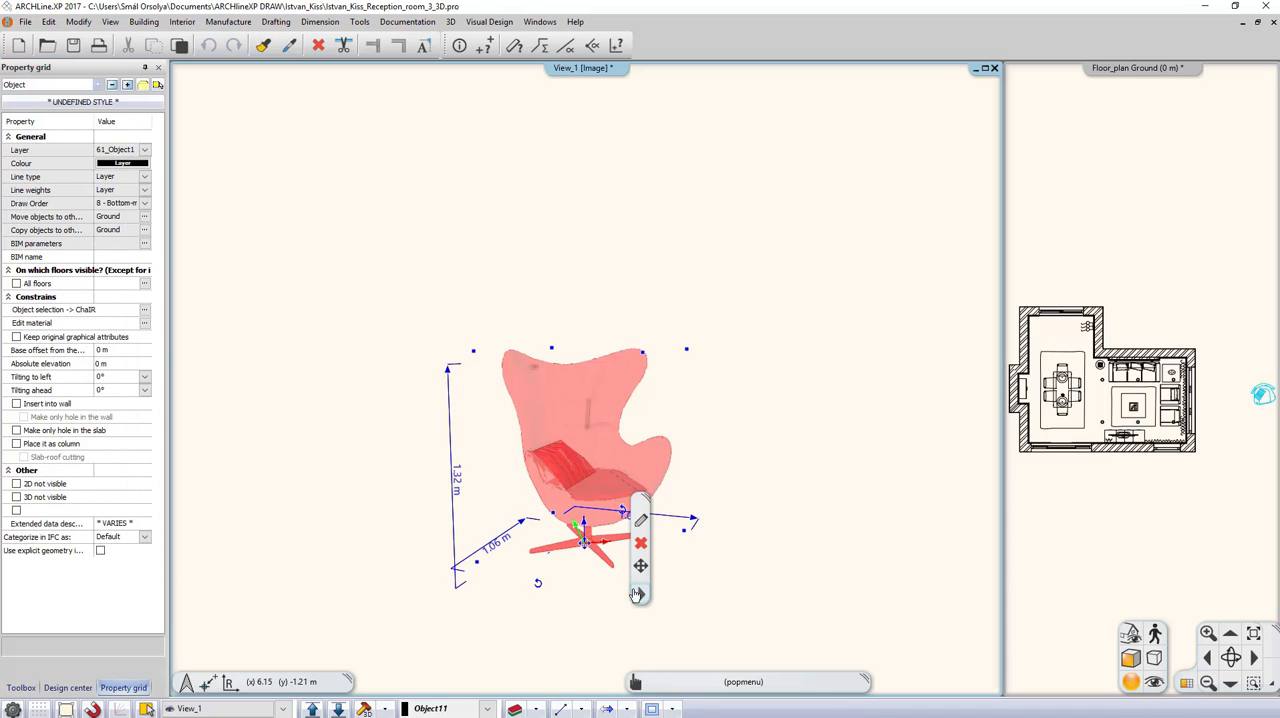
left_click(641, 595)
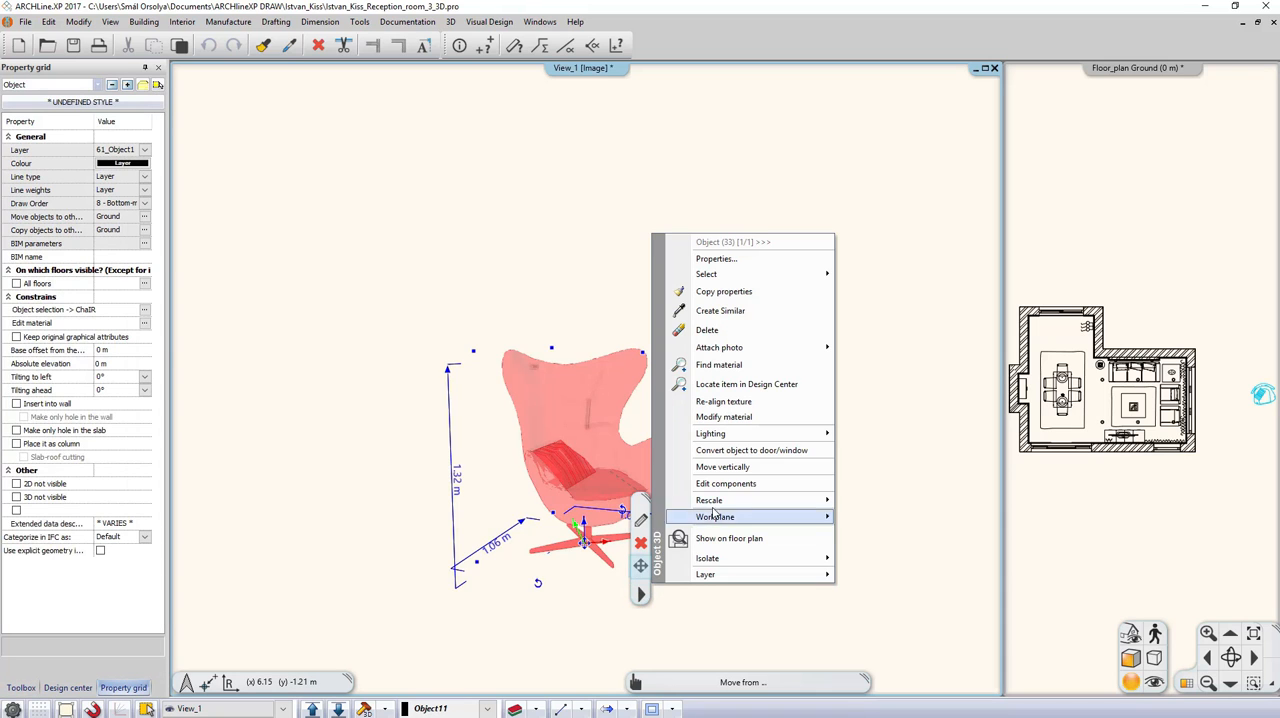
left_click(731, 485)
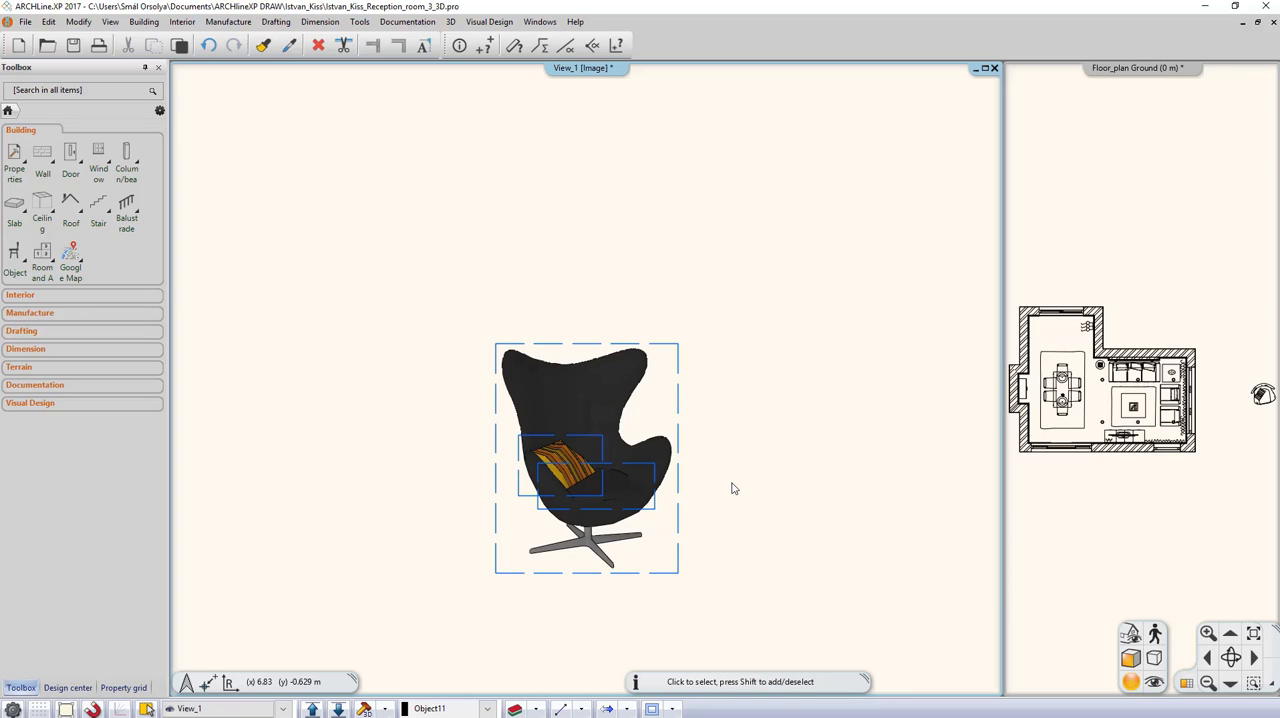
Step: Move the striped cushion component off the armchair's seat into the empty space beside the chair
left_click(597, 413)
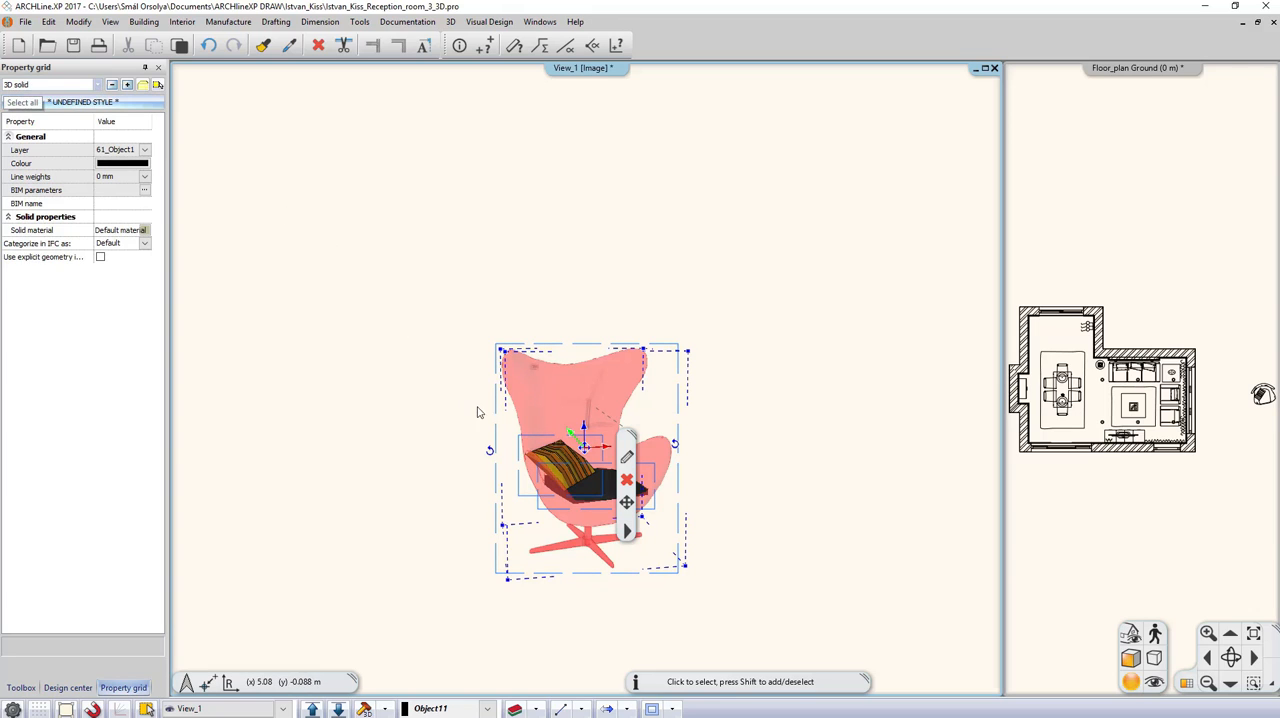
left_click(569, 479)
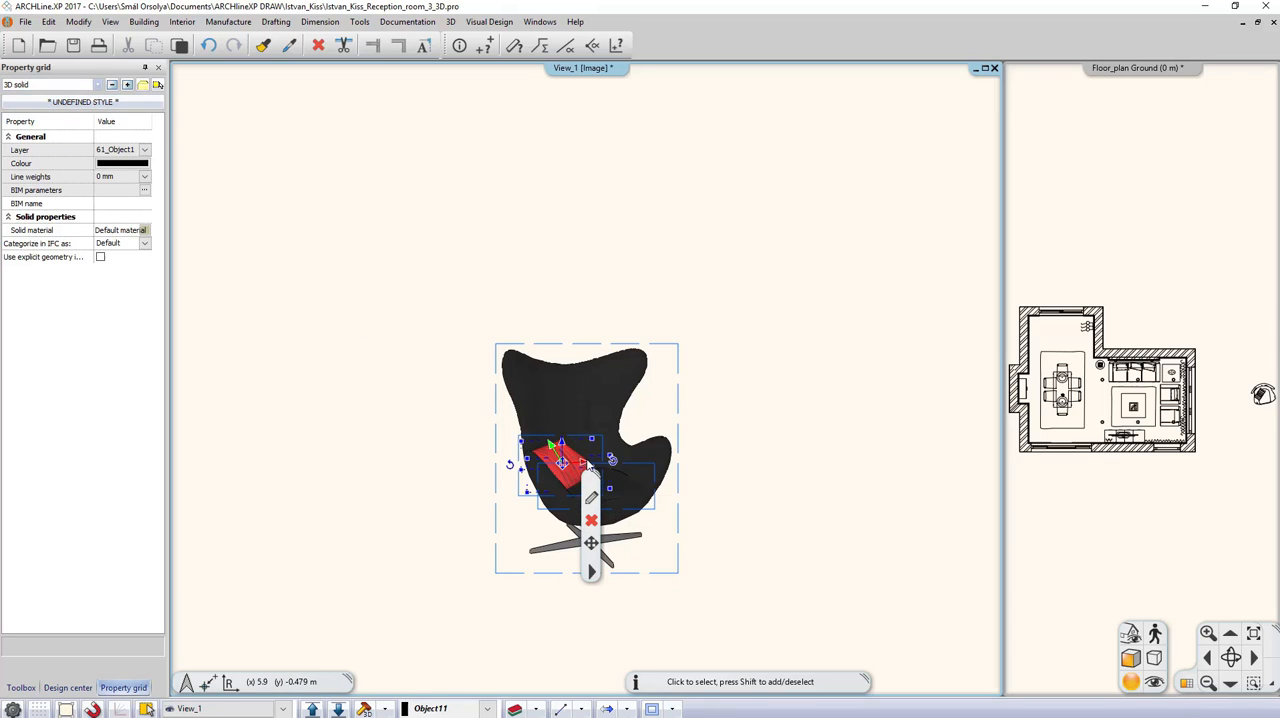
left_click(590, 465)
left_click(626, 469)
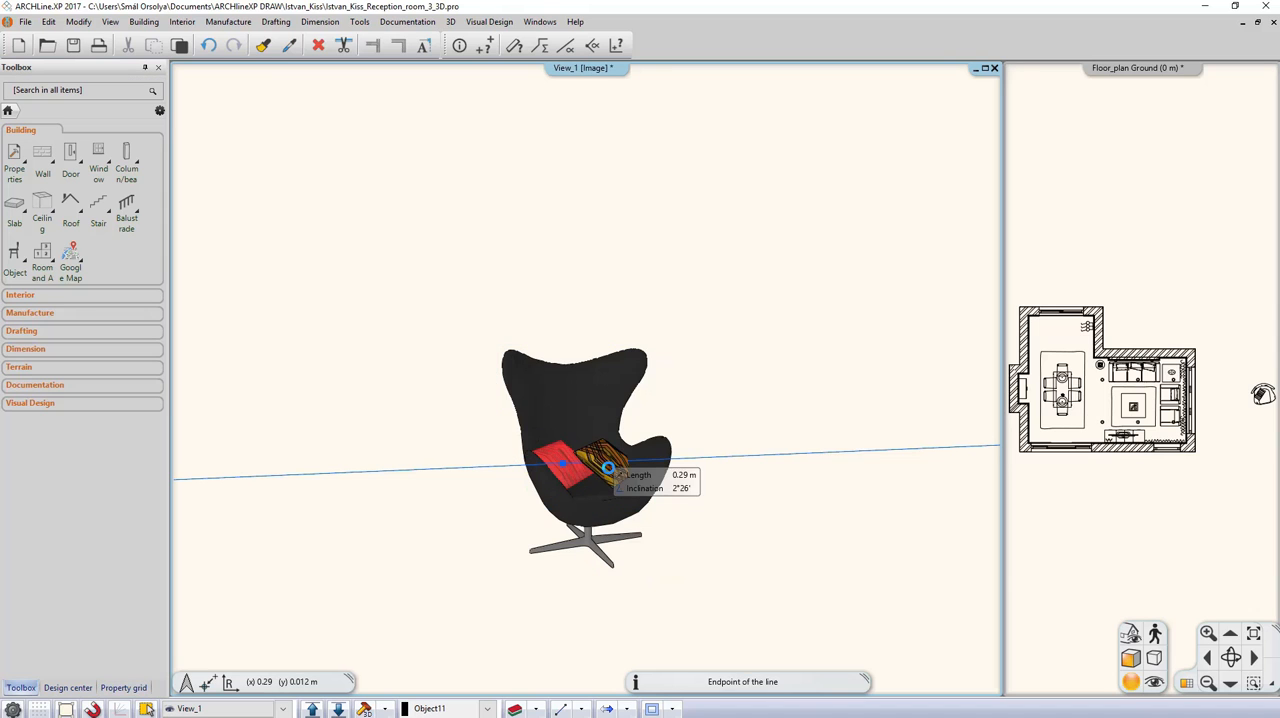
left_click(793, 455)
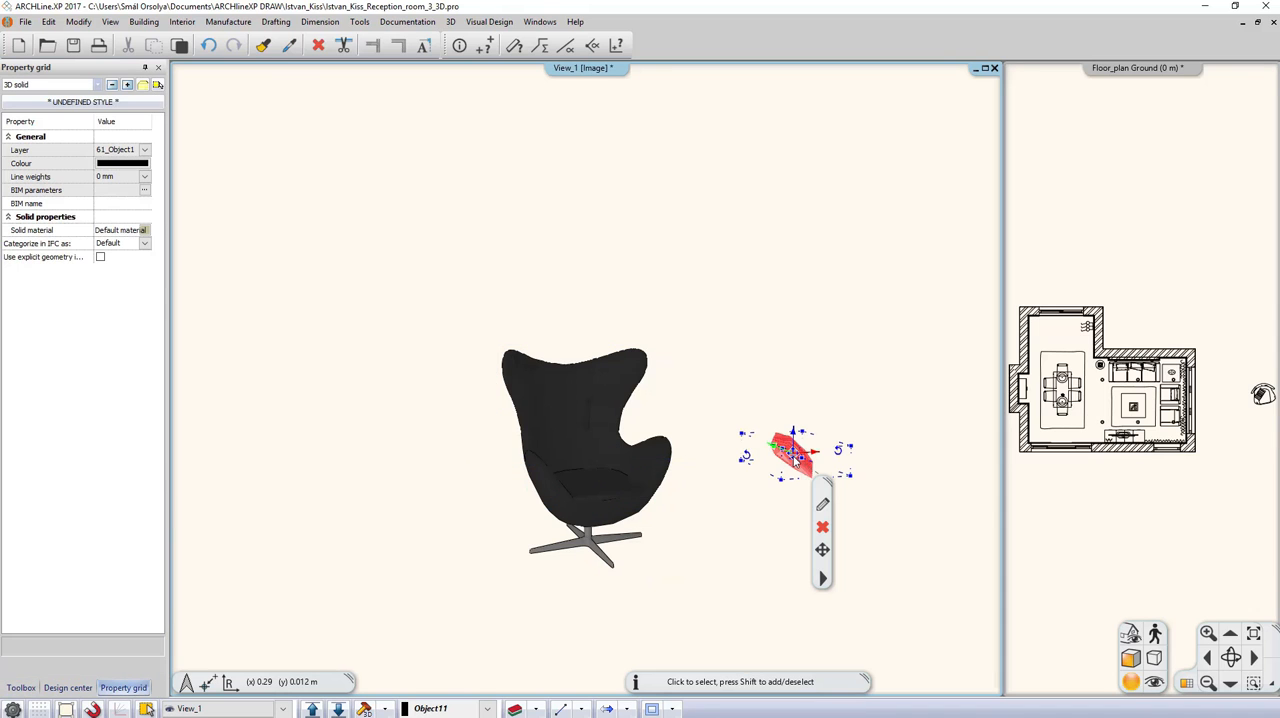
left_click(903, 497)
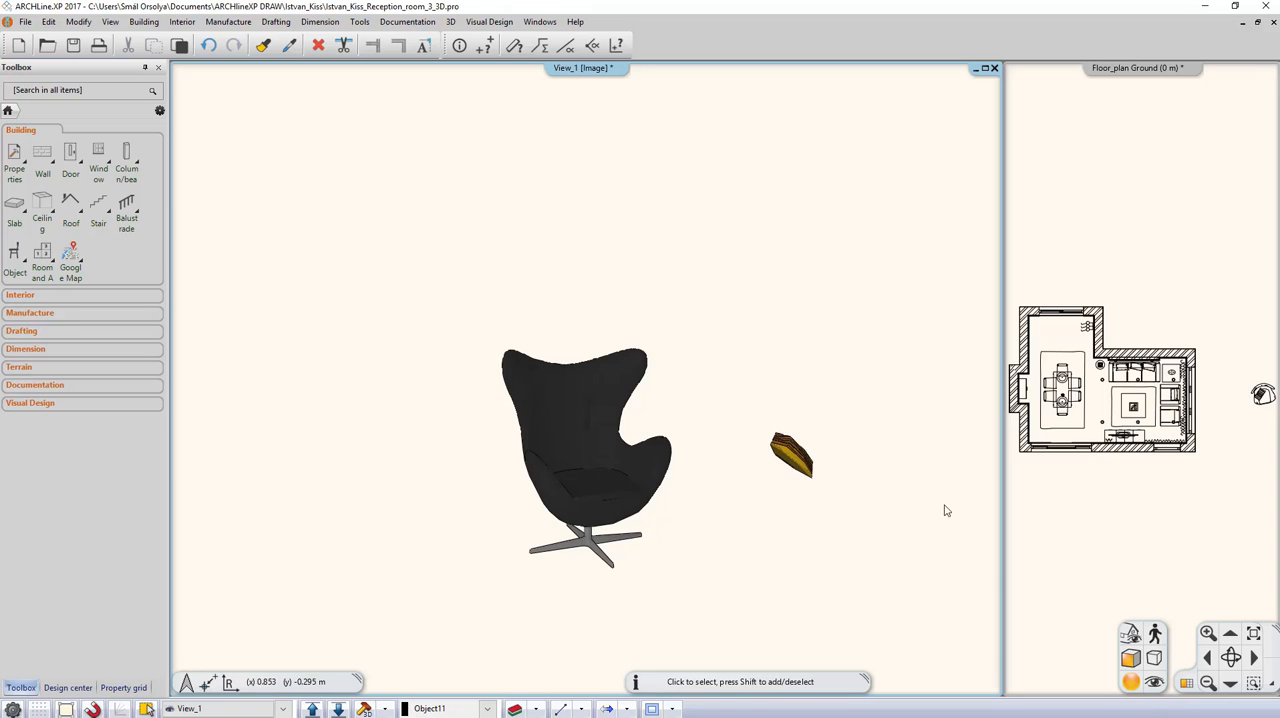
Step: Create a cut-away 3D view from the floor plan, drawing its rectangle in the empty area below the room
left_click(1122, 534)
left_click(1181, 681)
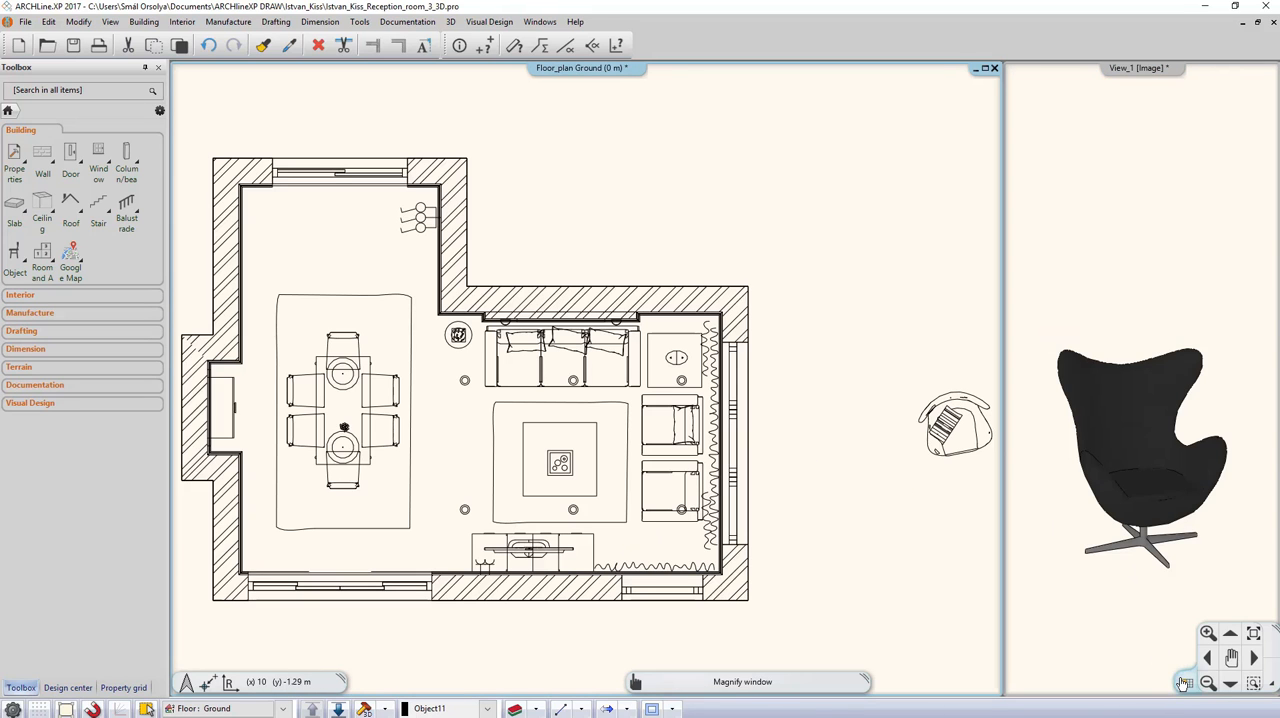
left_click(386, 709)
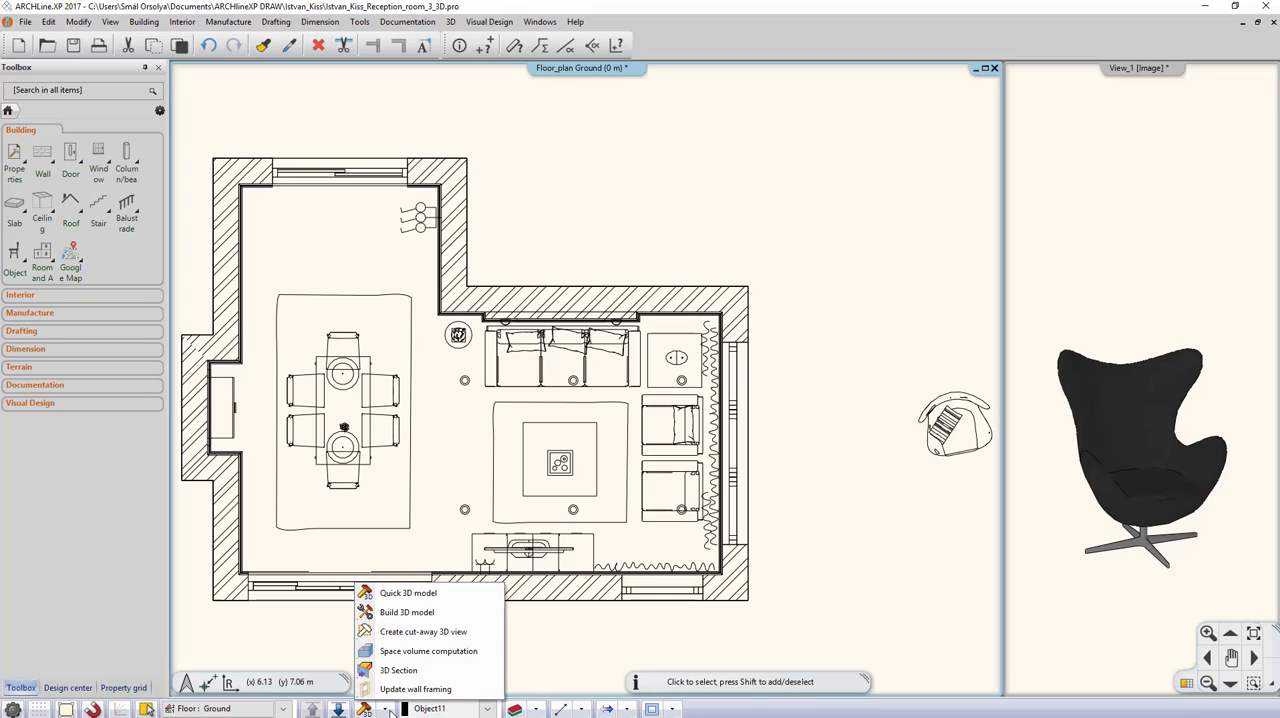
left_click(412, 631)
scroll(410, 630, "down", 3)
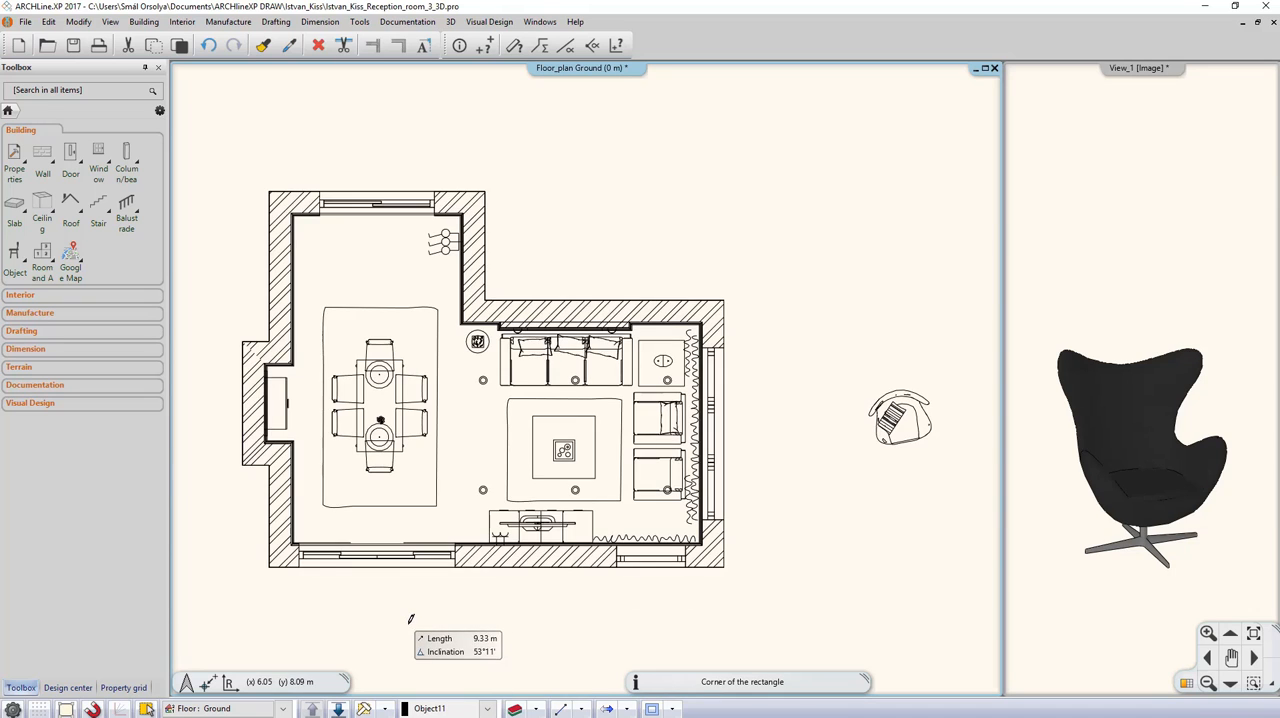
left_click(477, 591)
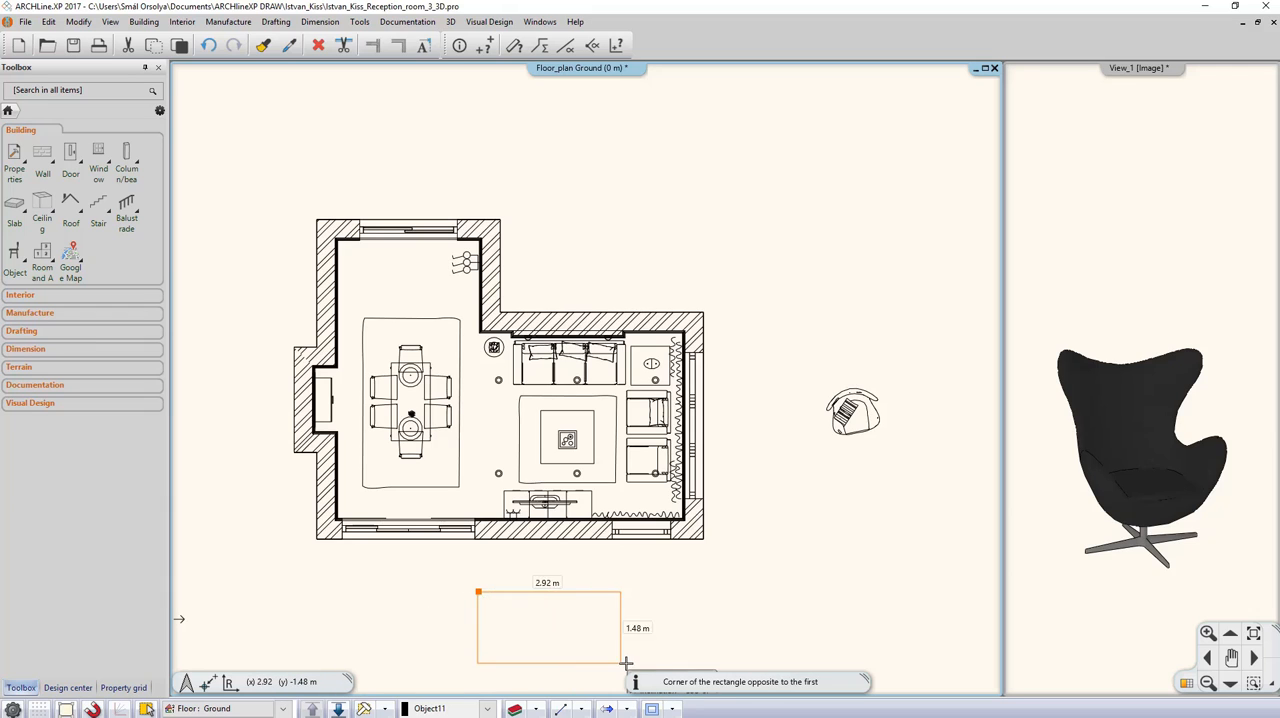
left_click(698, 648)
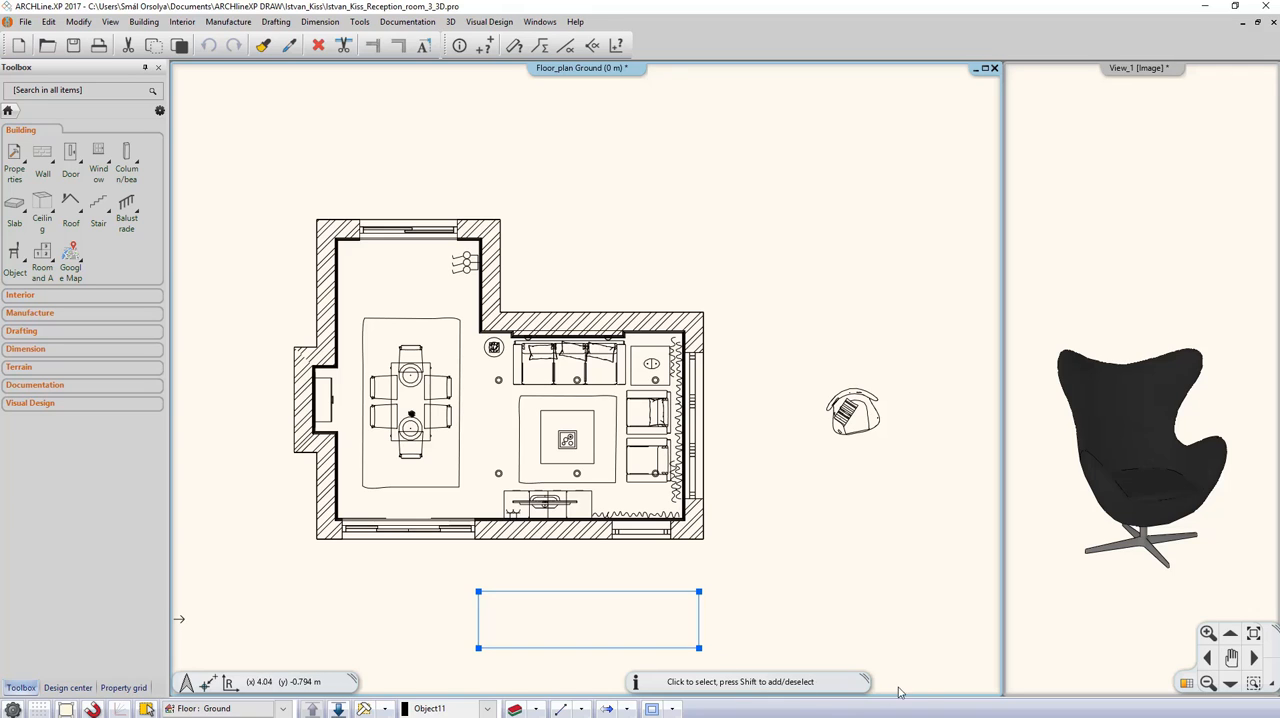
Step: Make the 3D view the main window again and switch it to the axonometric view
left_click(1073, 637)
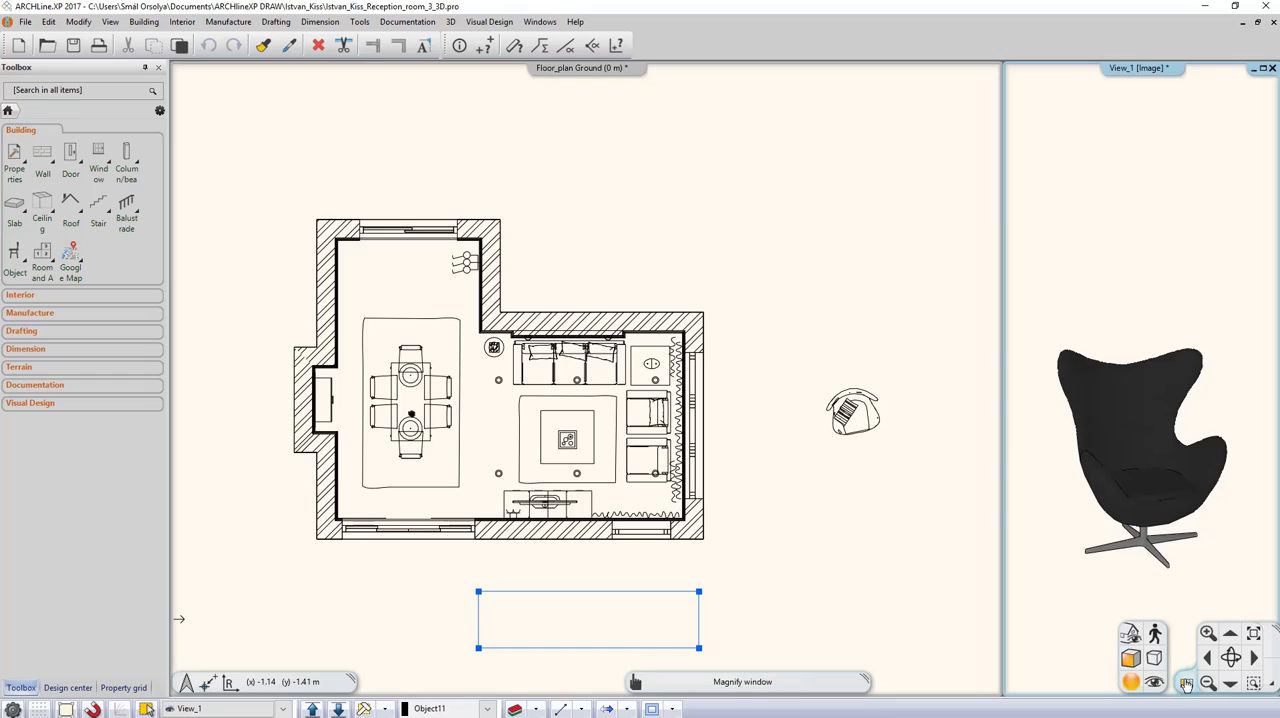
left_click(1129, 634)
left_click(1129, 634)
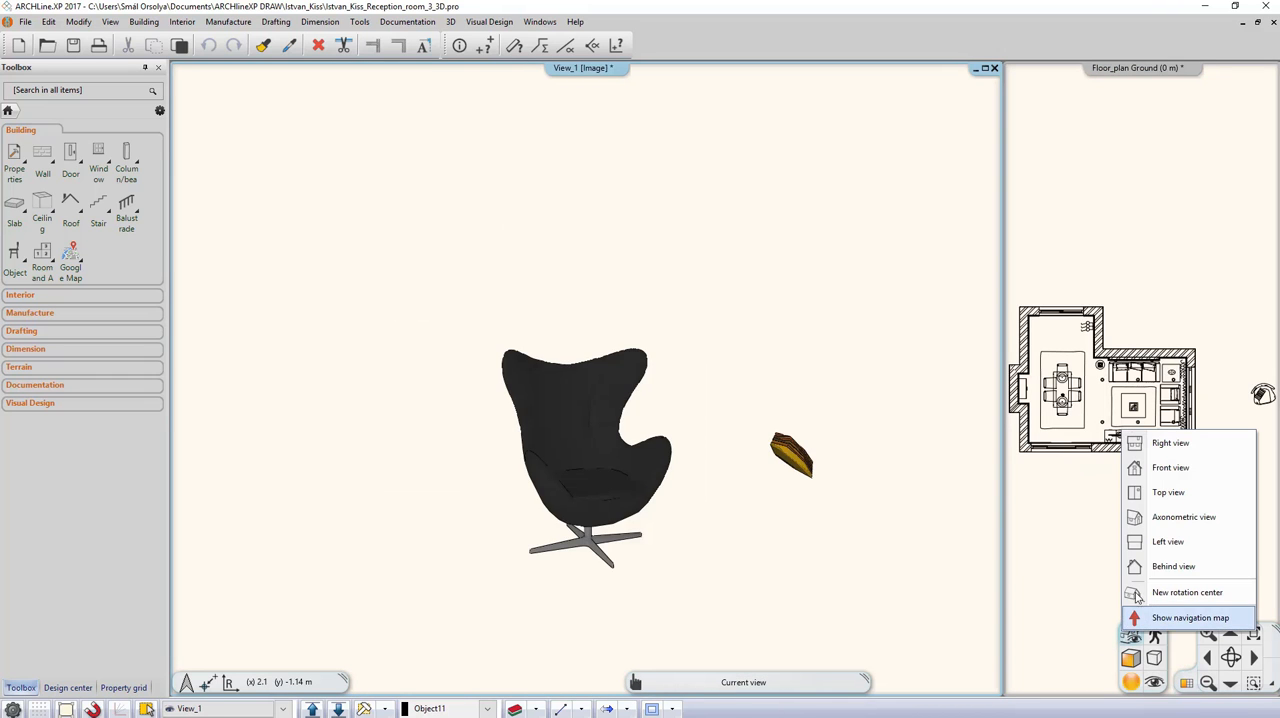
left_click(1170, 516)
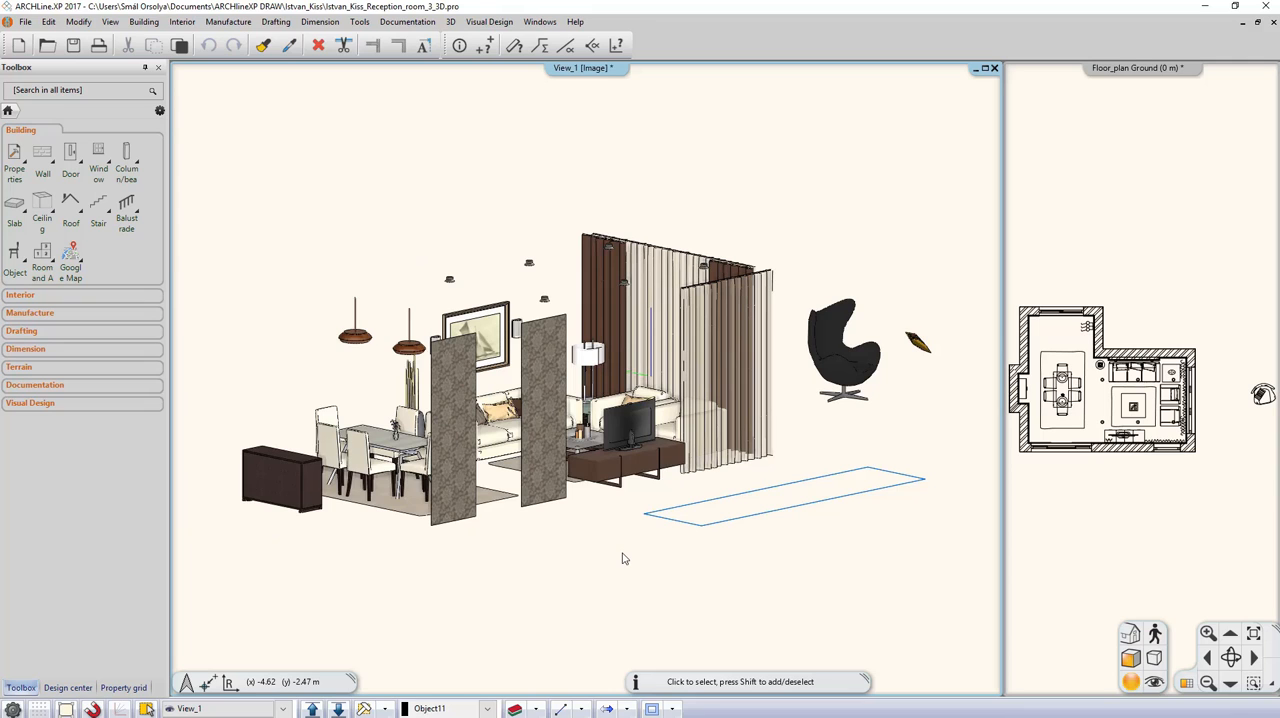
Step: Select the whole 3D model with a window, check the selected element types, and delete everything selected
left_click(198, 149)
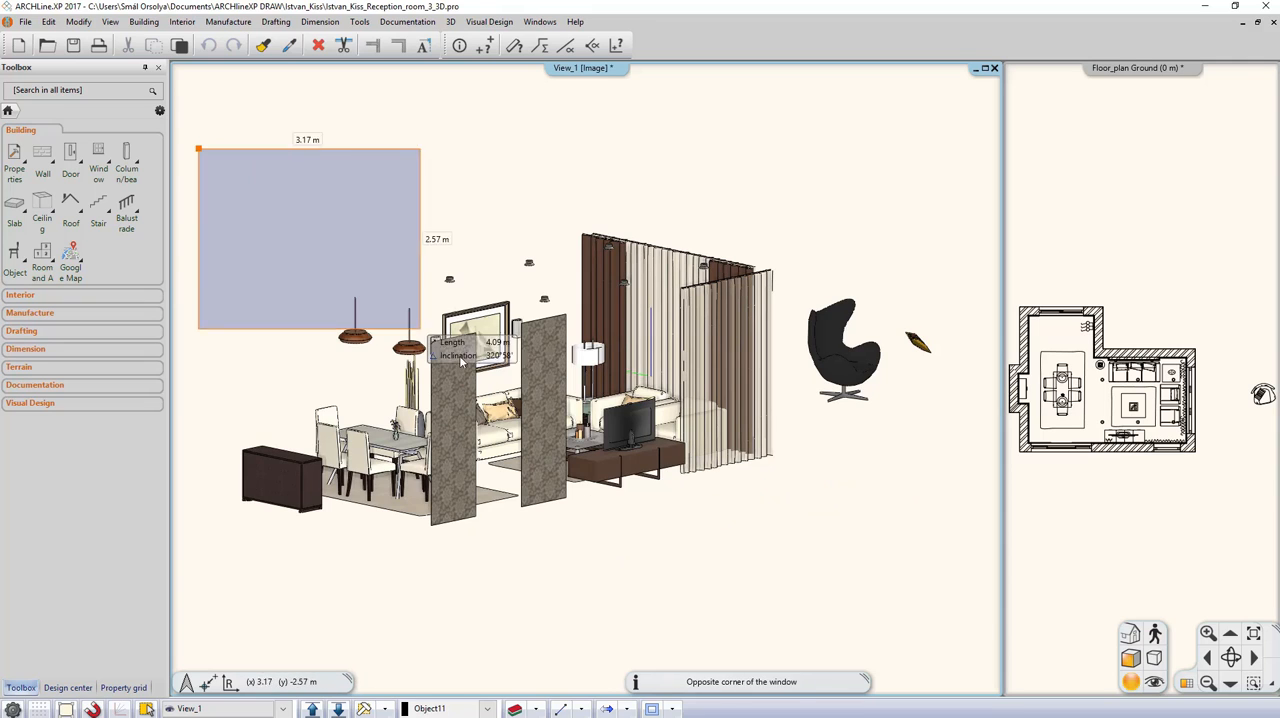
left_click(957, 593)
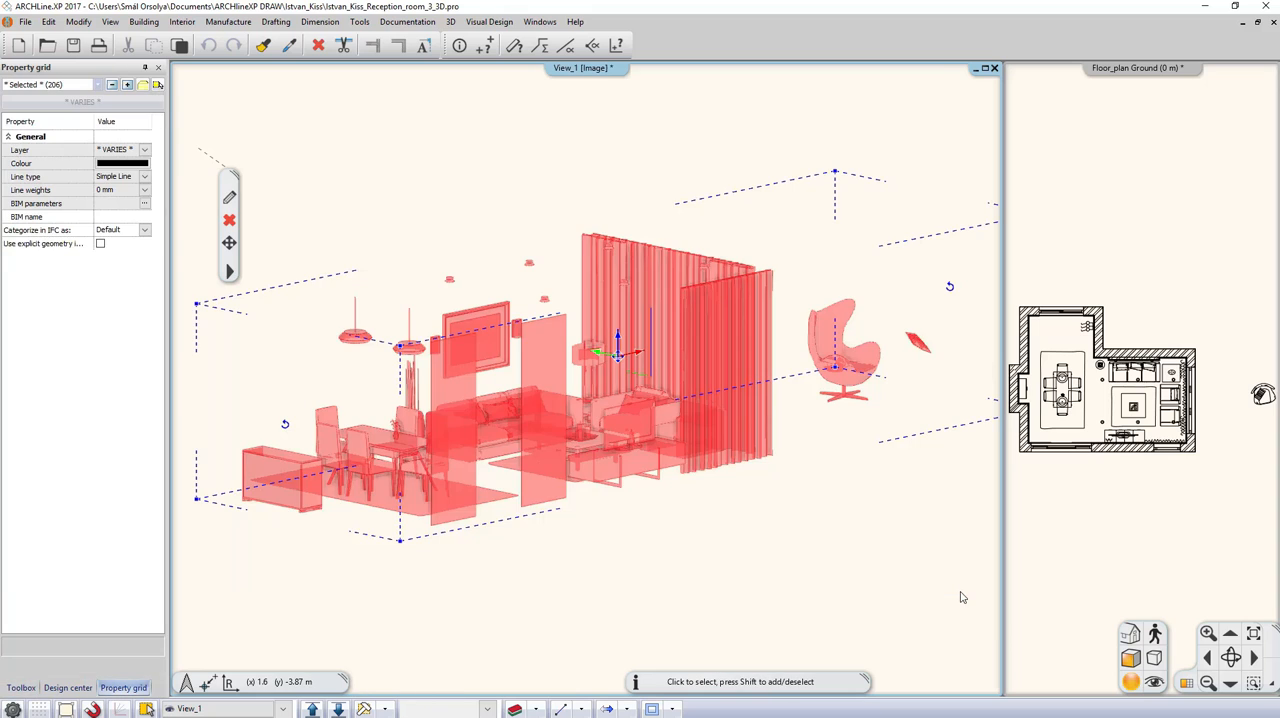
left_click(98, 85)
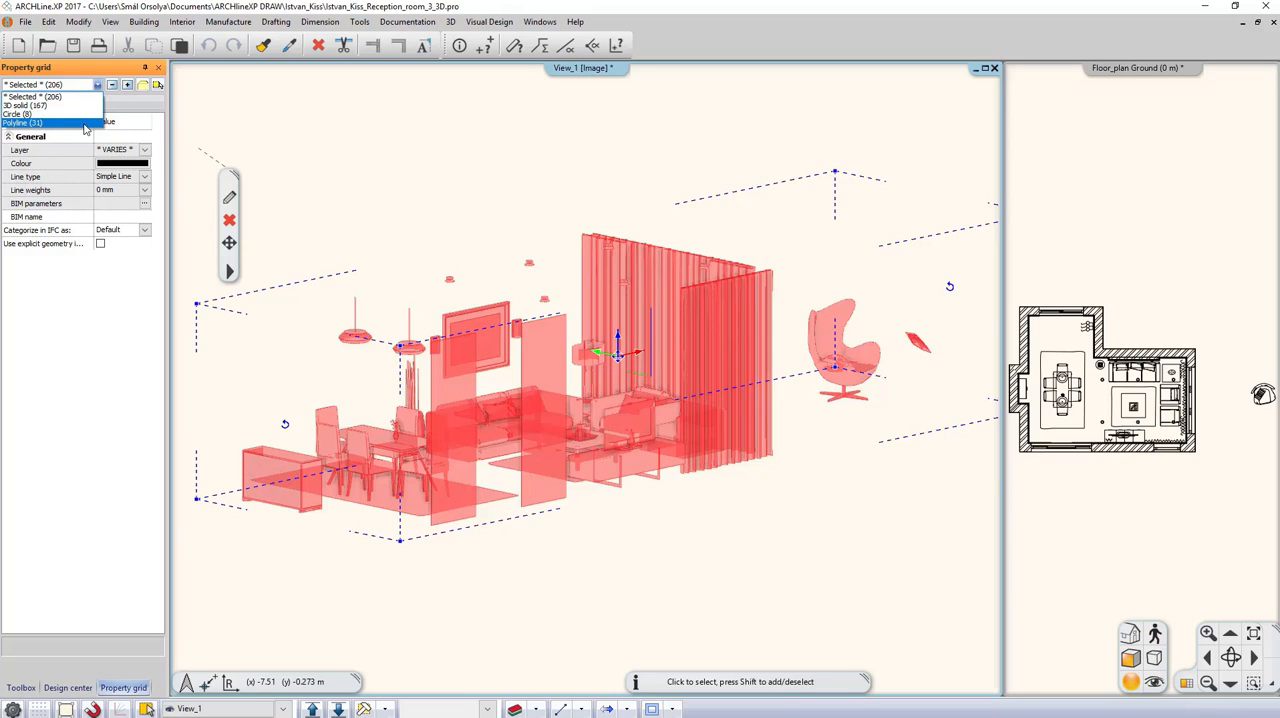
left_click(182, 202)
left_click(232, 224)
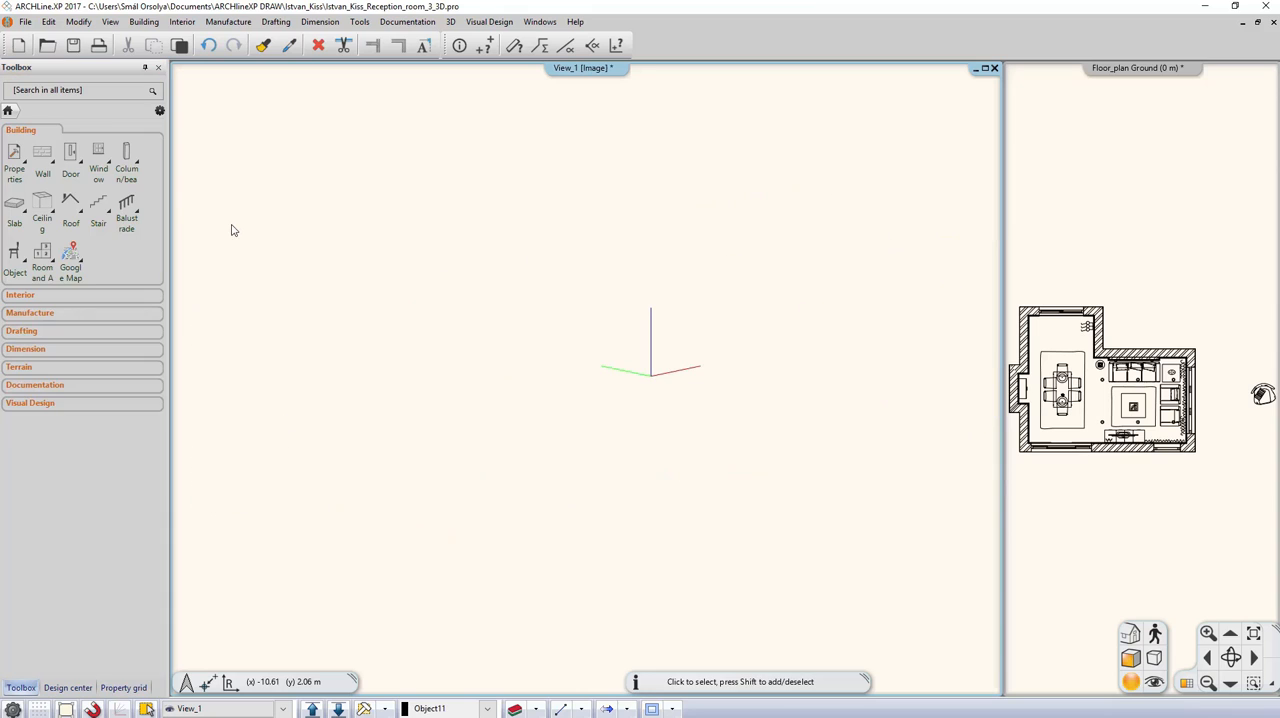
Step: Make the floor plan the main window and build a quick 3D model of the whole plan
left_click(1125, 530)
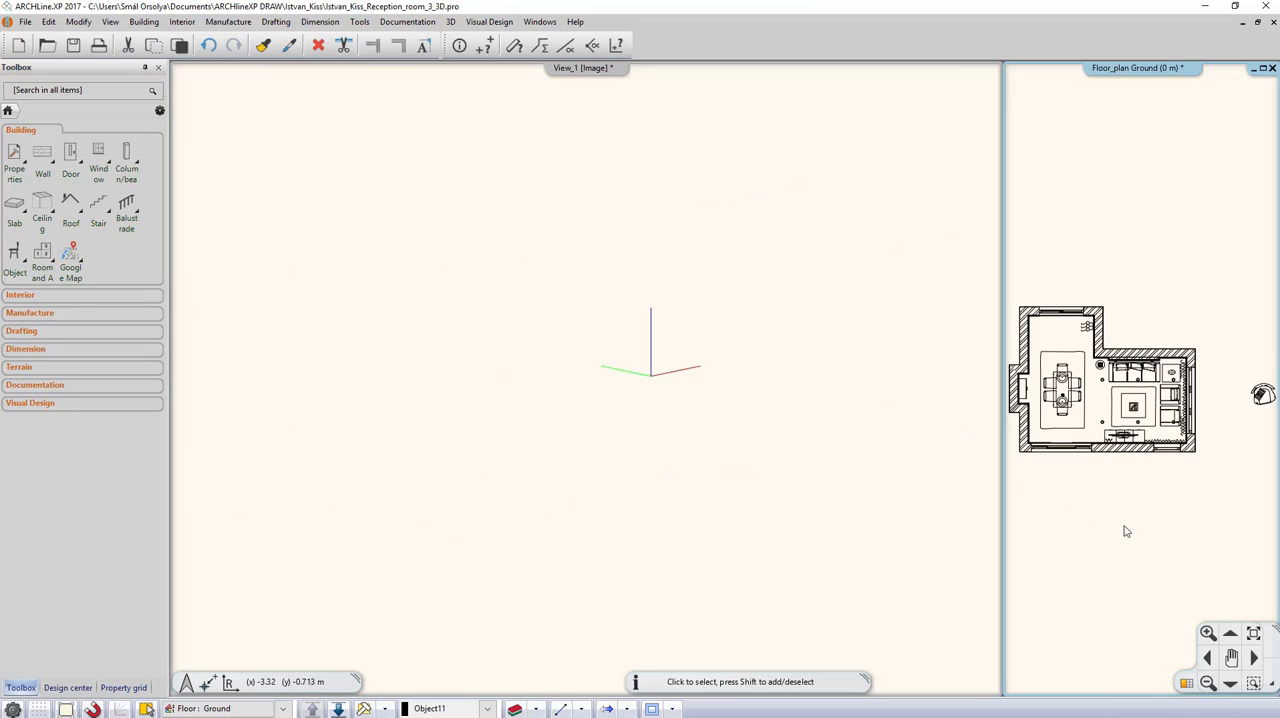
left_click(1186, 684)
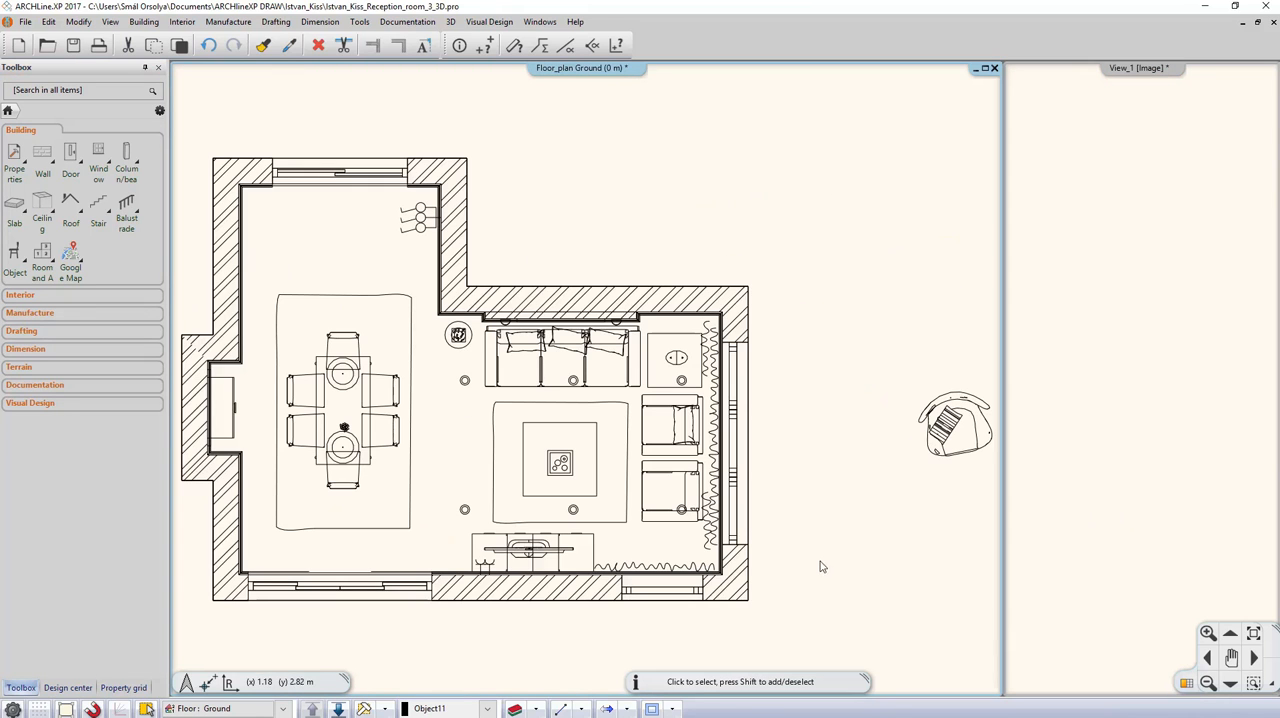
scroll(800, 557, "down", 2)
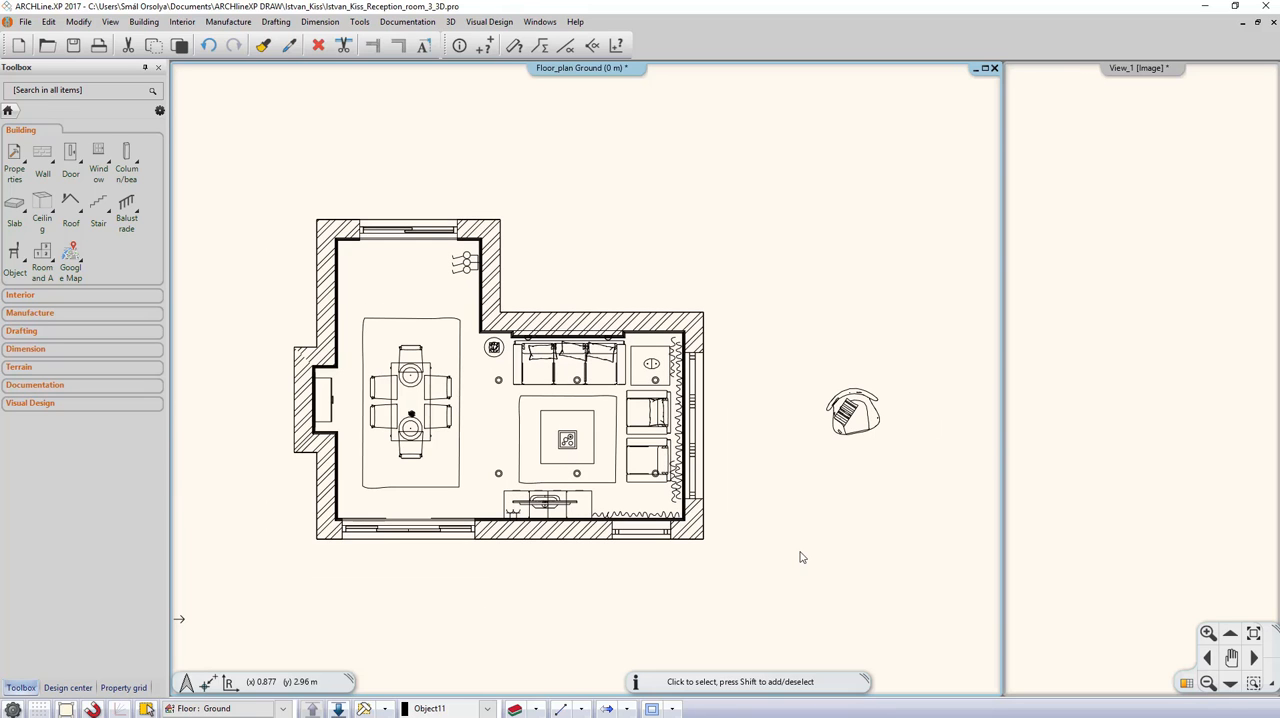
left_click(385, 708)
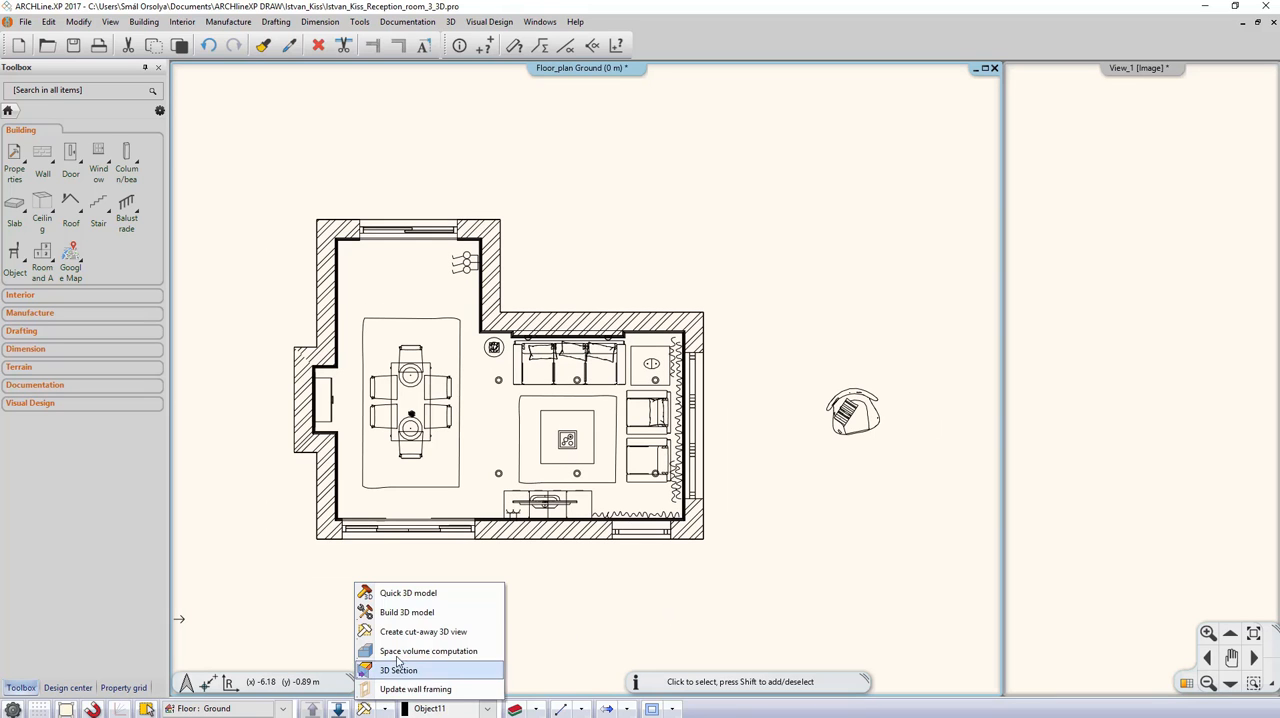
left_click(411, 595)
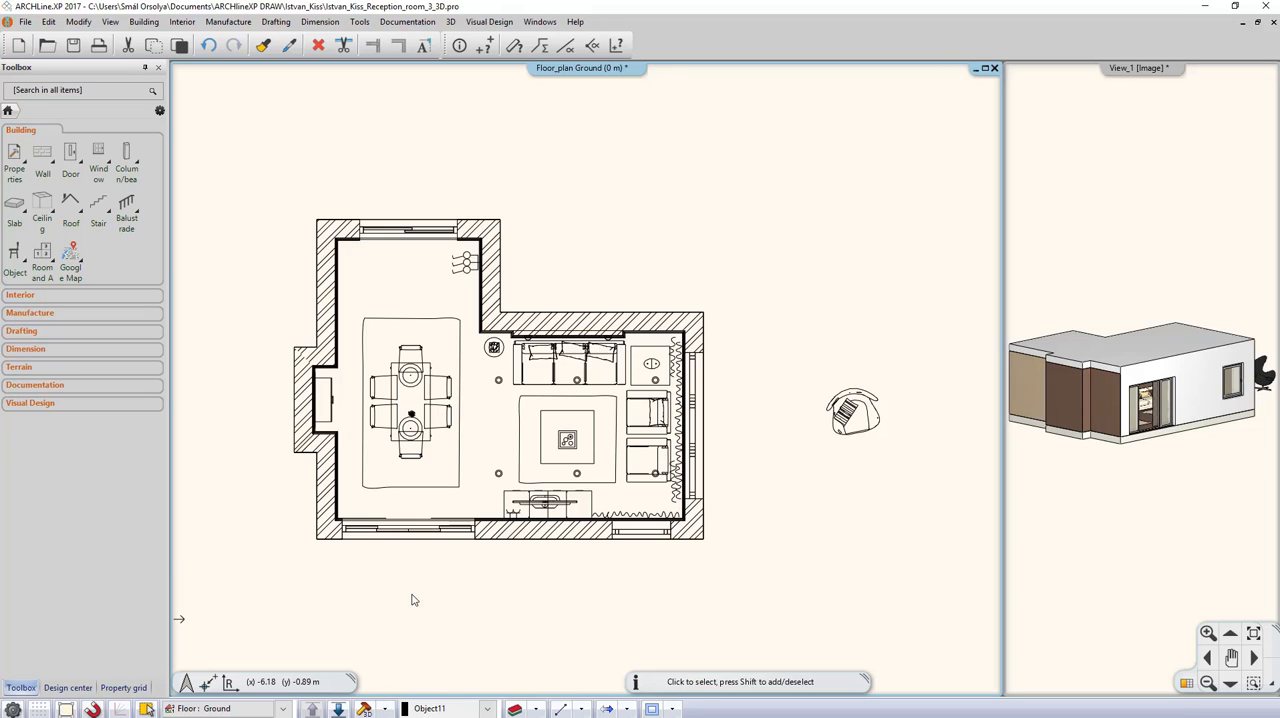
Step: Review the Build 3D model settings for element types, floors and resolution, then close them without building
left_click(386, 708)
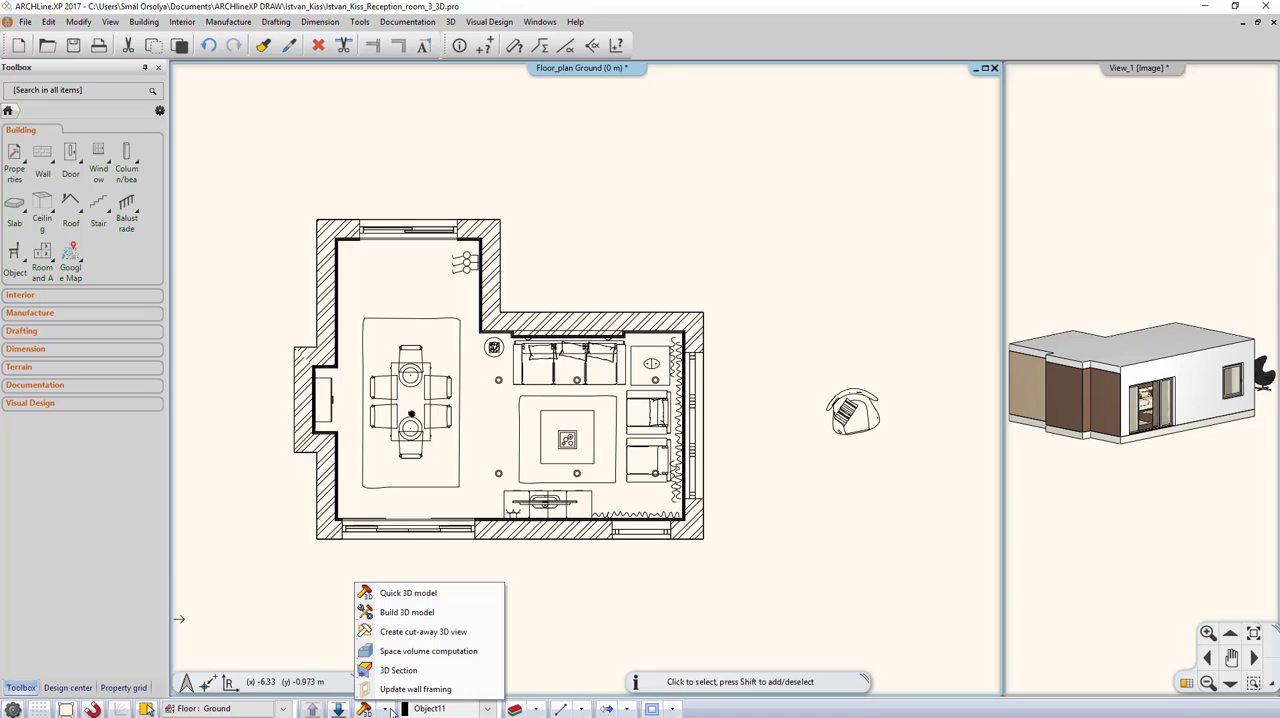
left_click(412, 612)
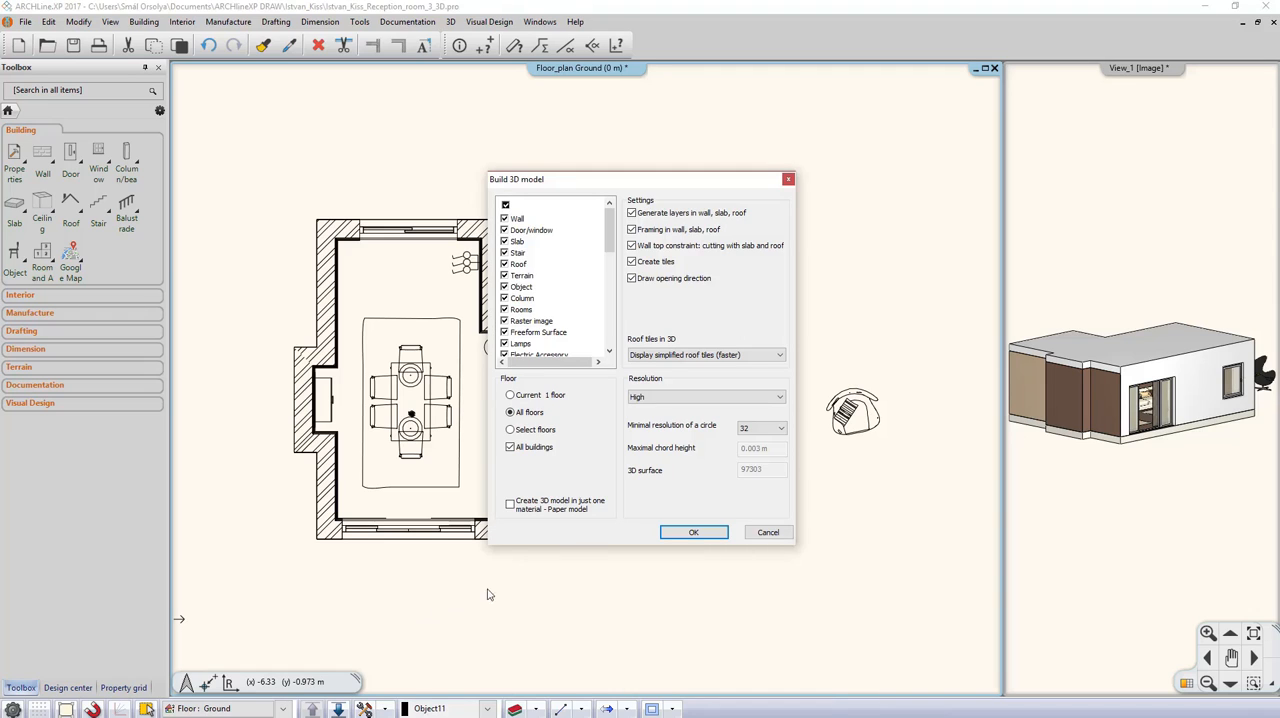
left_click(765, 531)
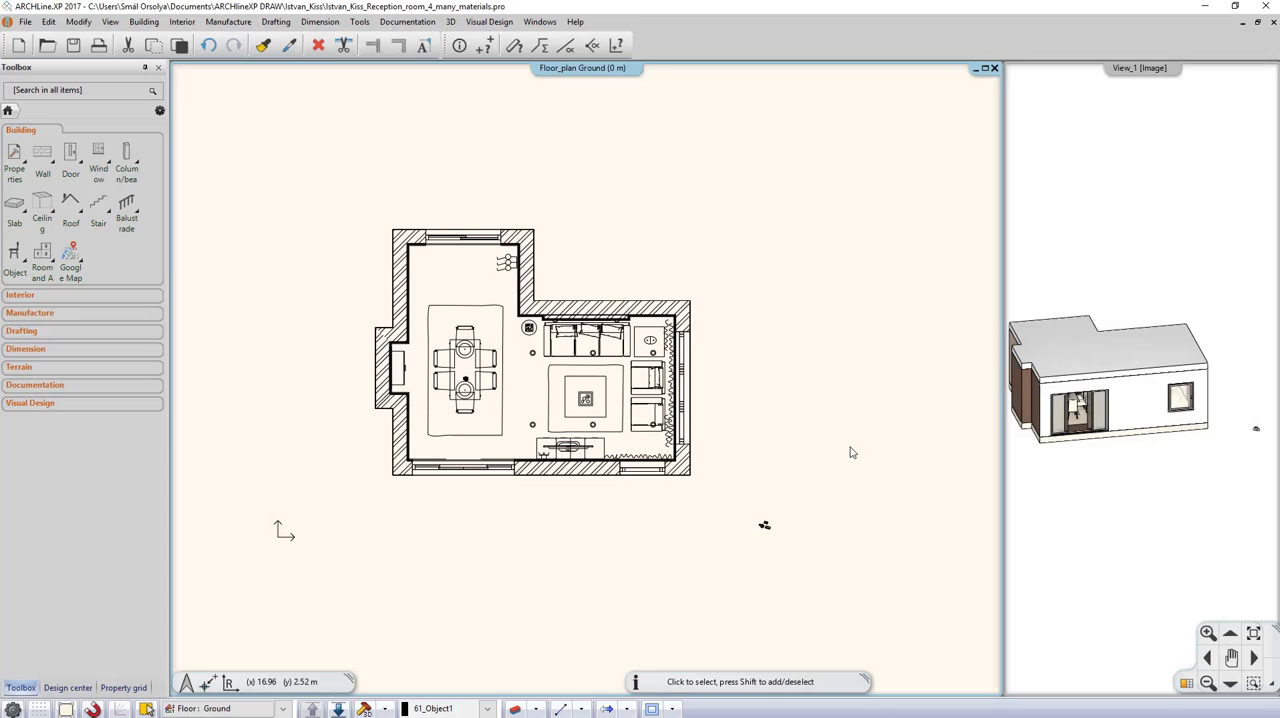
Step: Search 3D Warehouse in the Design center for "crystal chandelier"
left_click(67, 688)
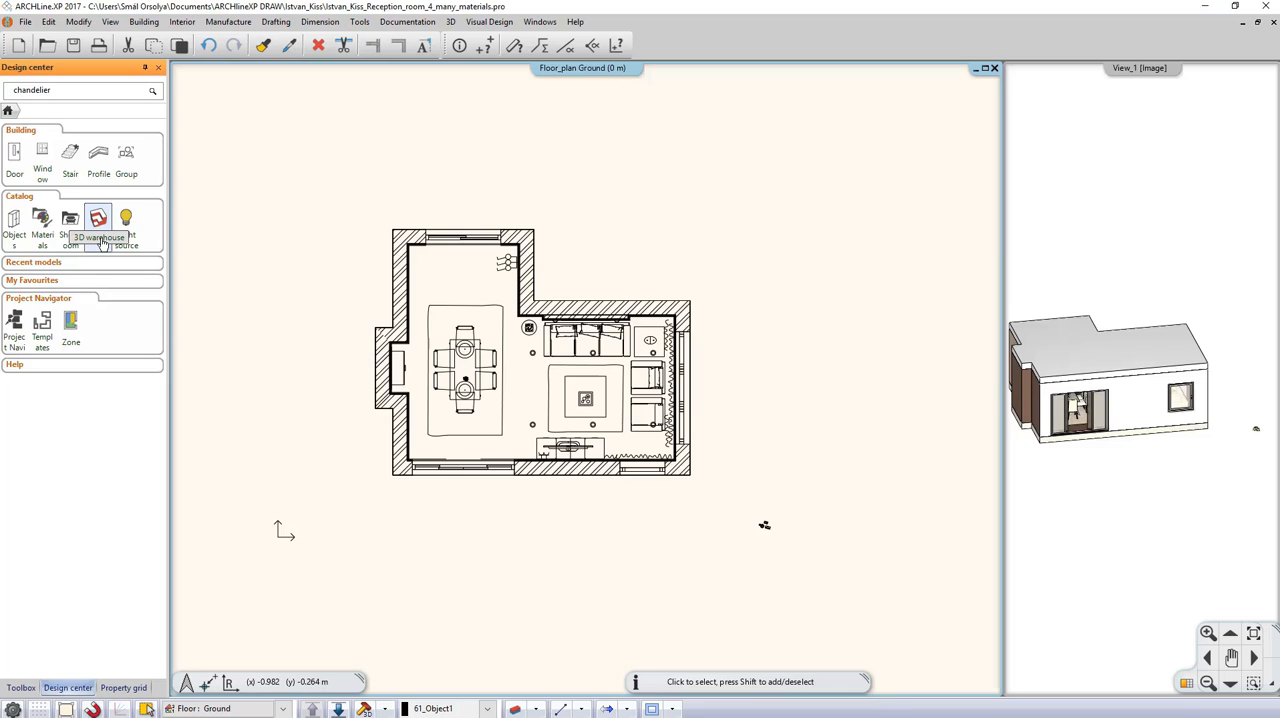
left_click(98, 220)
left_click(356, 192)
type("cry")
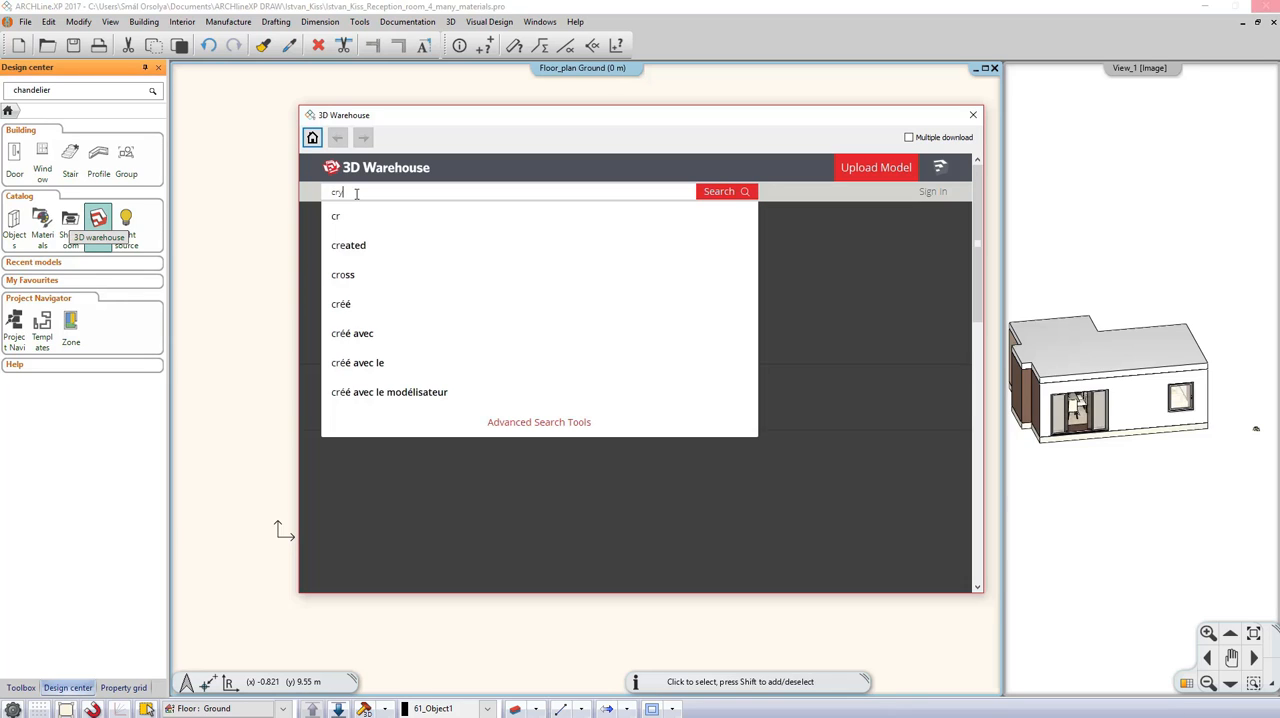
type("stal c")
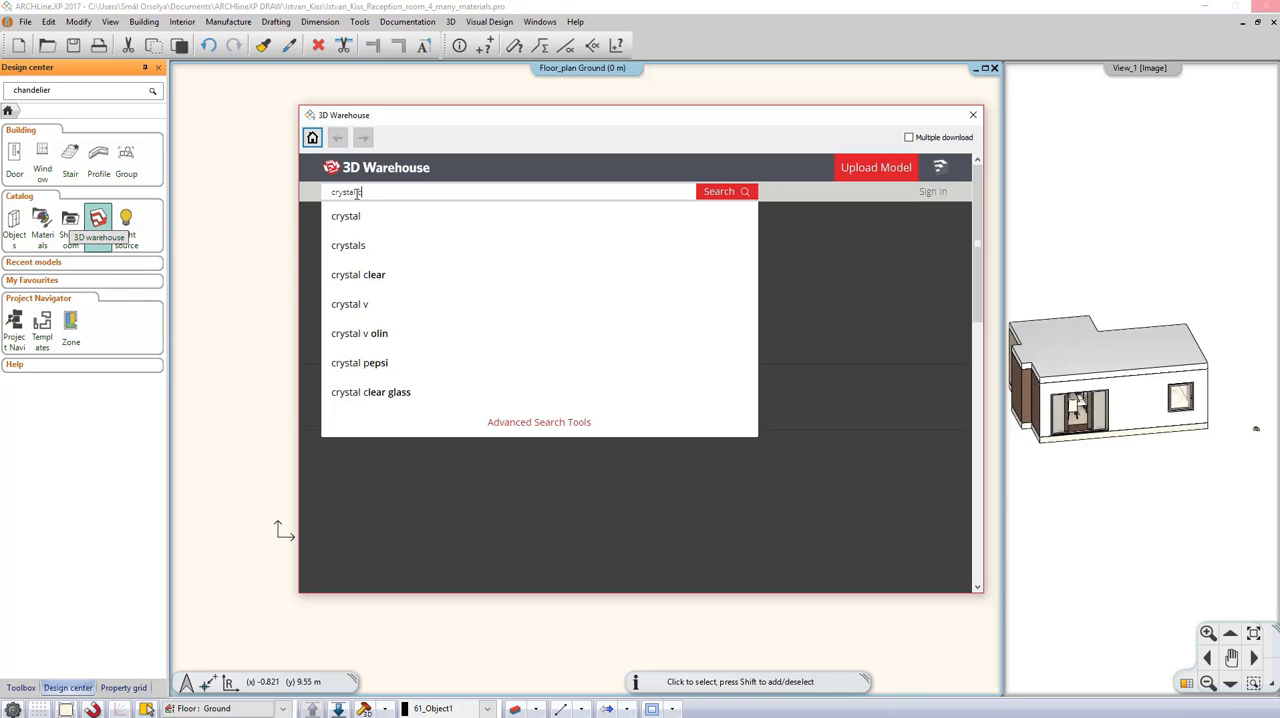
type("handelier")
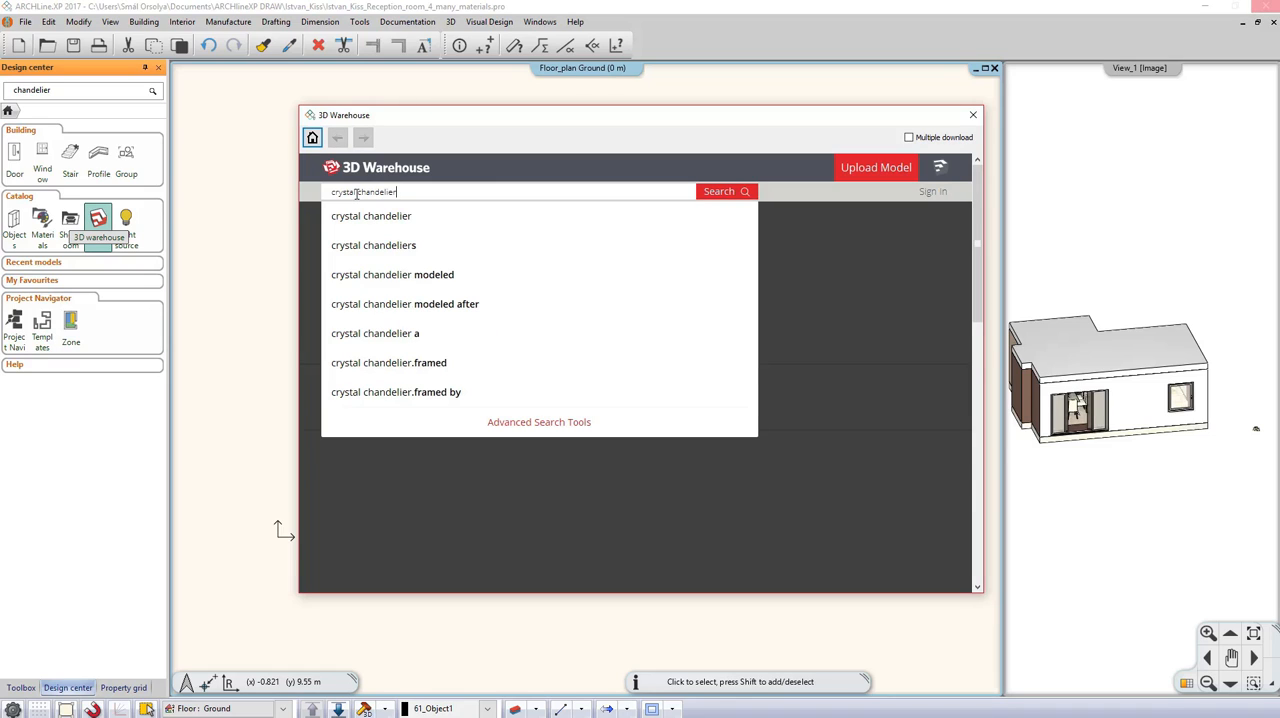
left_click(720, 197)
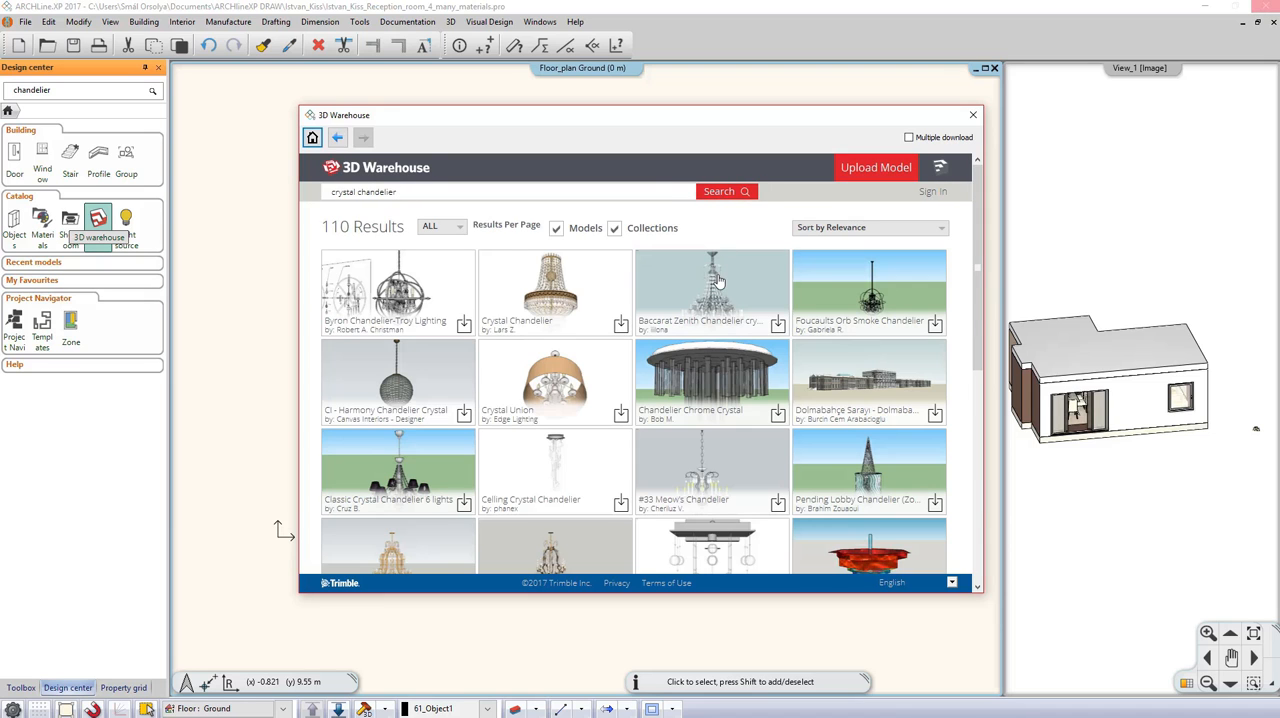
Step: Import the Baccarat Zenith Chandelier crystal as a SketchUp 2017 model and place it in the empty area right of the room
left_click(717, 281)
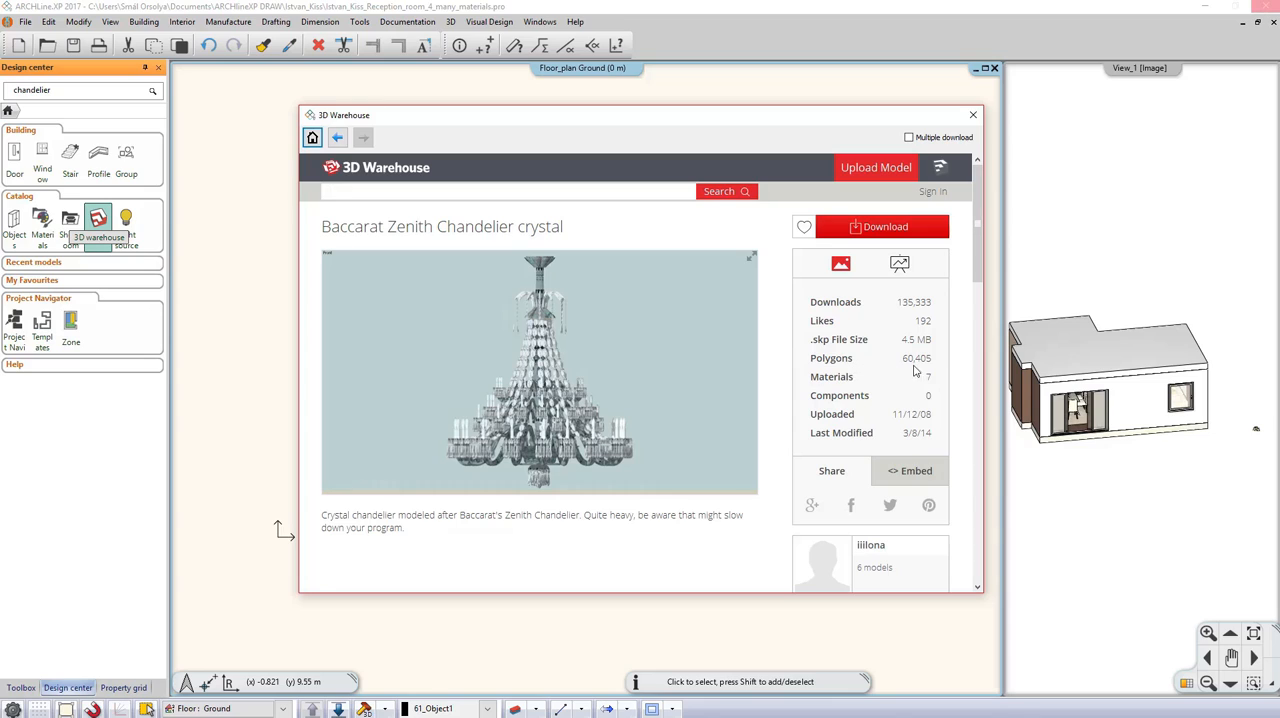
left_click(890, 230)
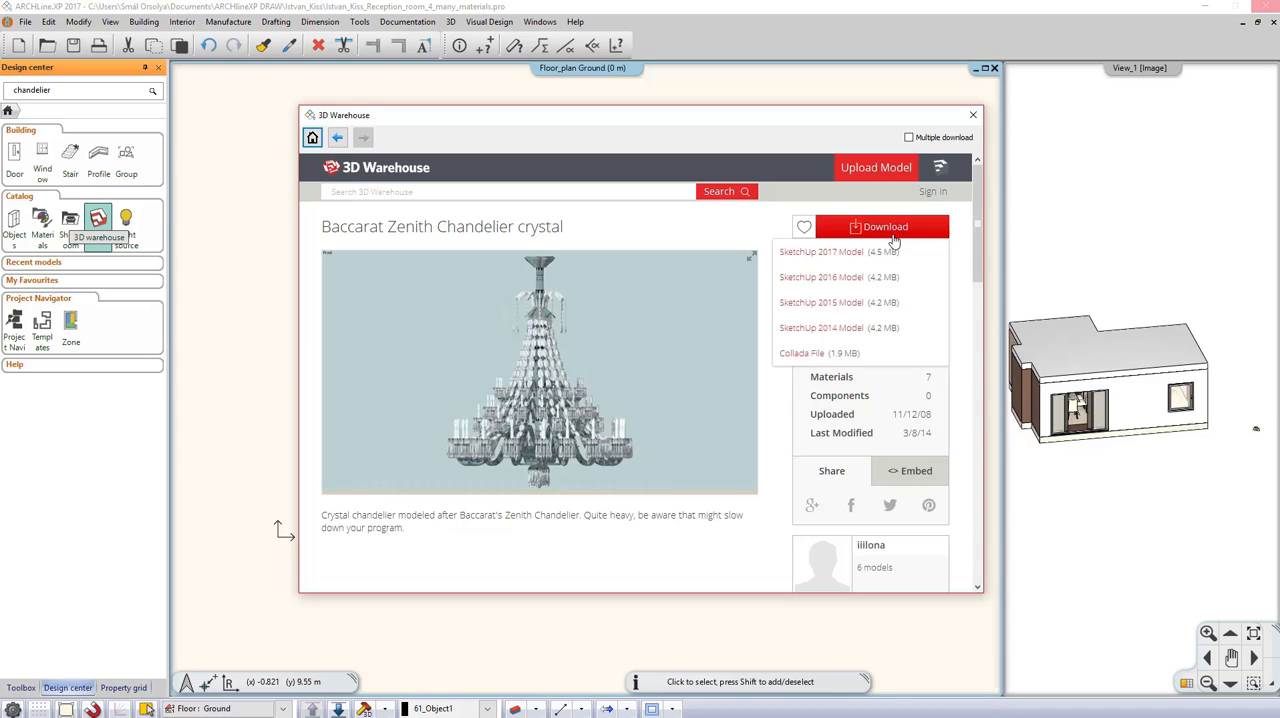
left_click(821, 252)
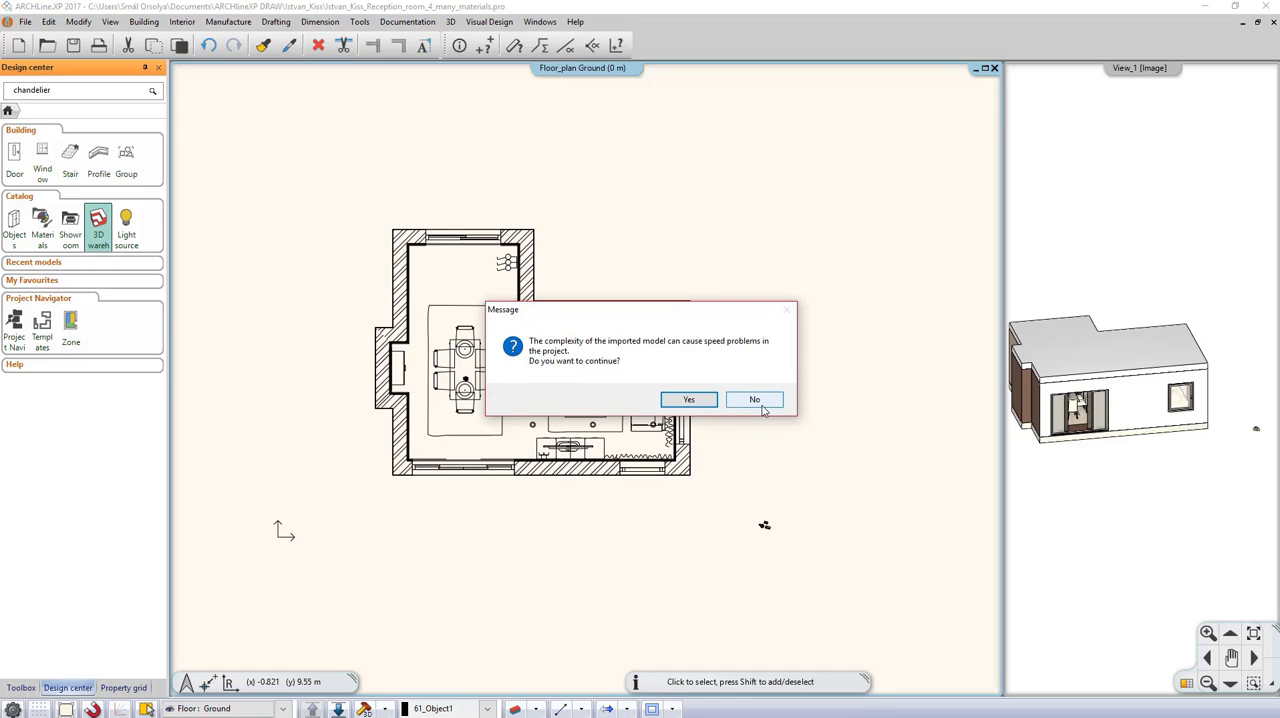
left_click(689, 399)
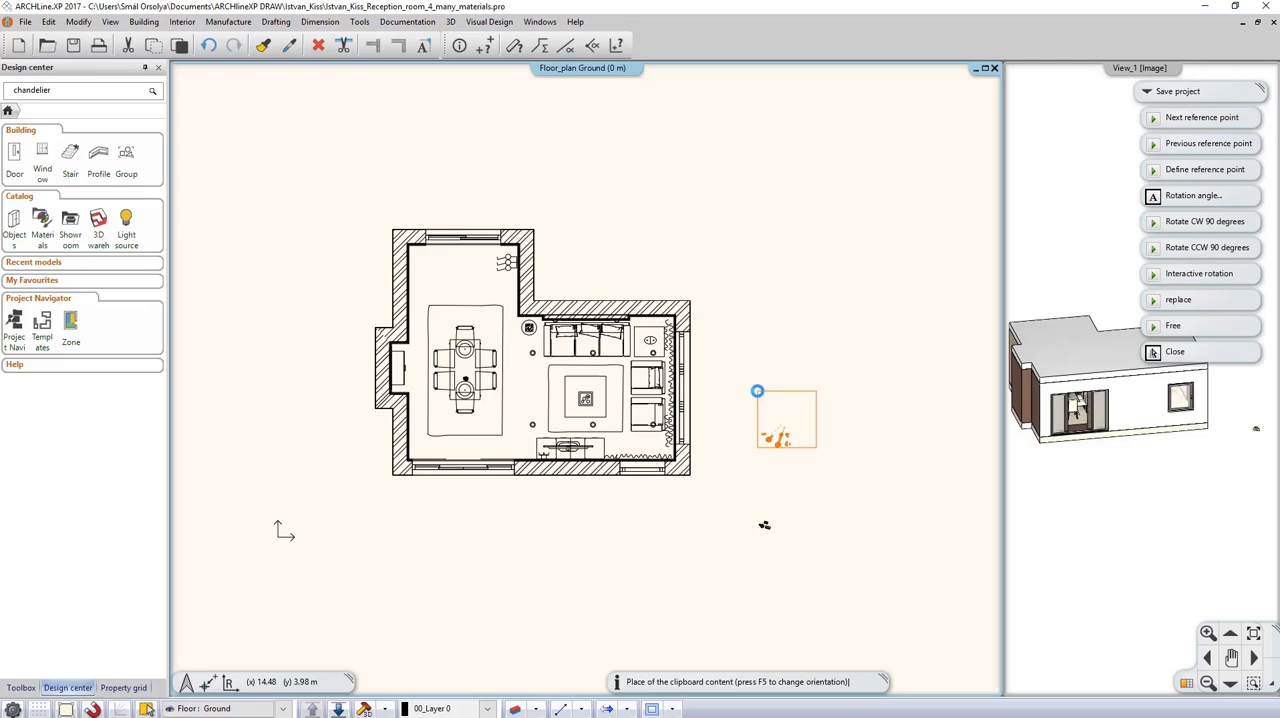
left_click(757, 390)
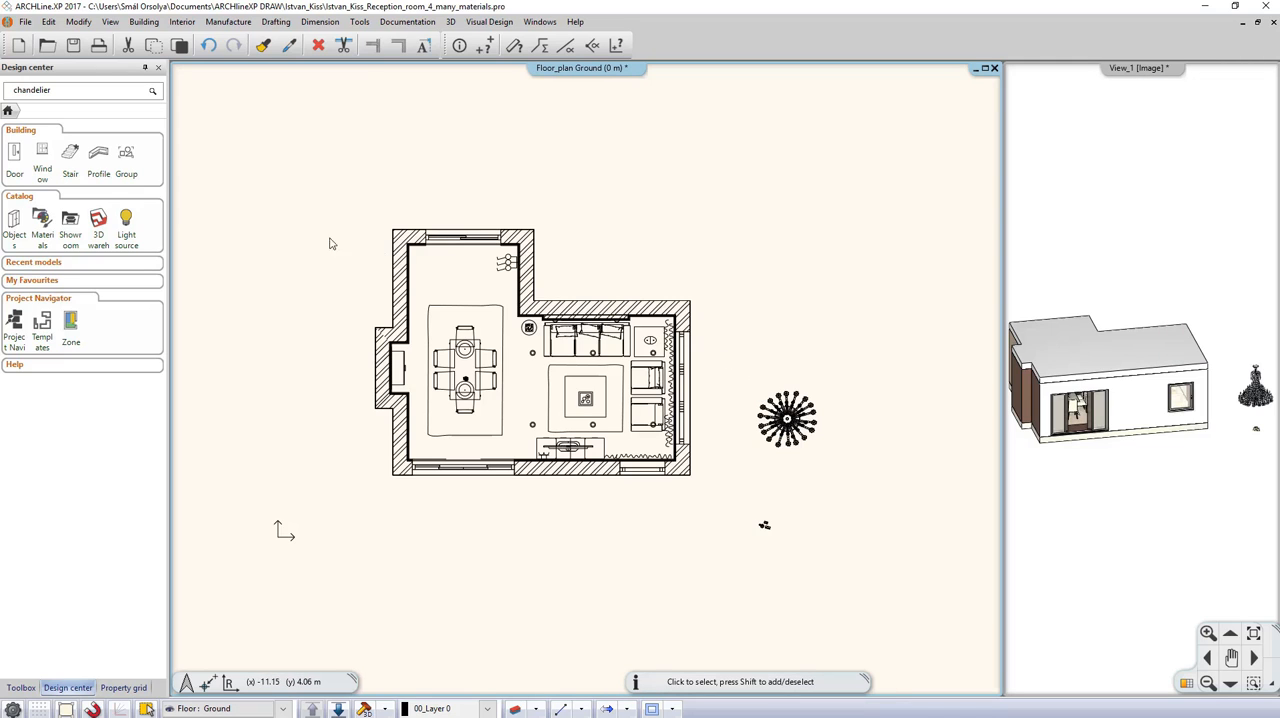
Step: Search 3D Warehouse for "kettle teapot"
left_click(99, 220)
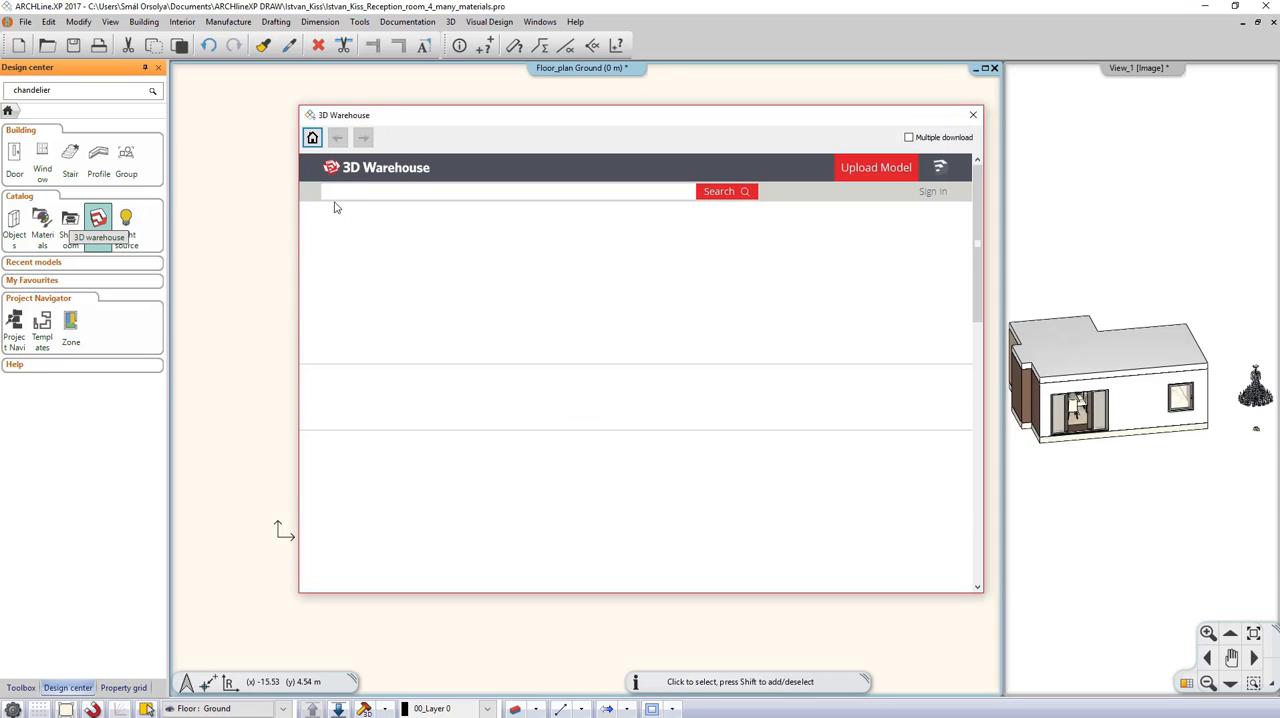
left_click(348, 192)
type("kettle")
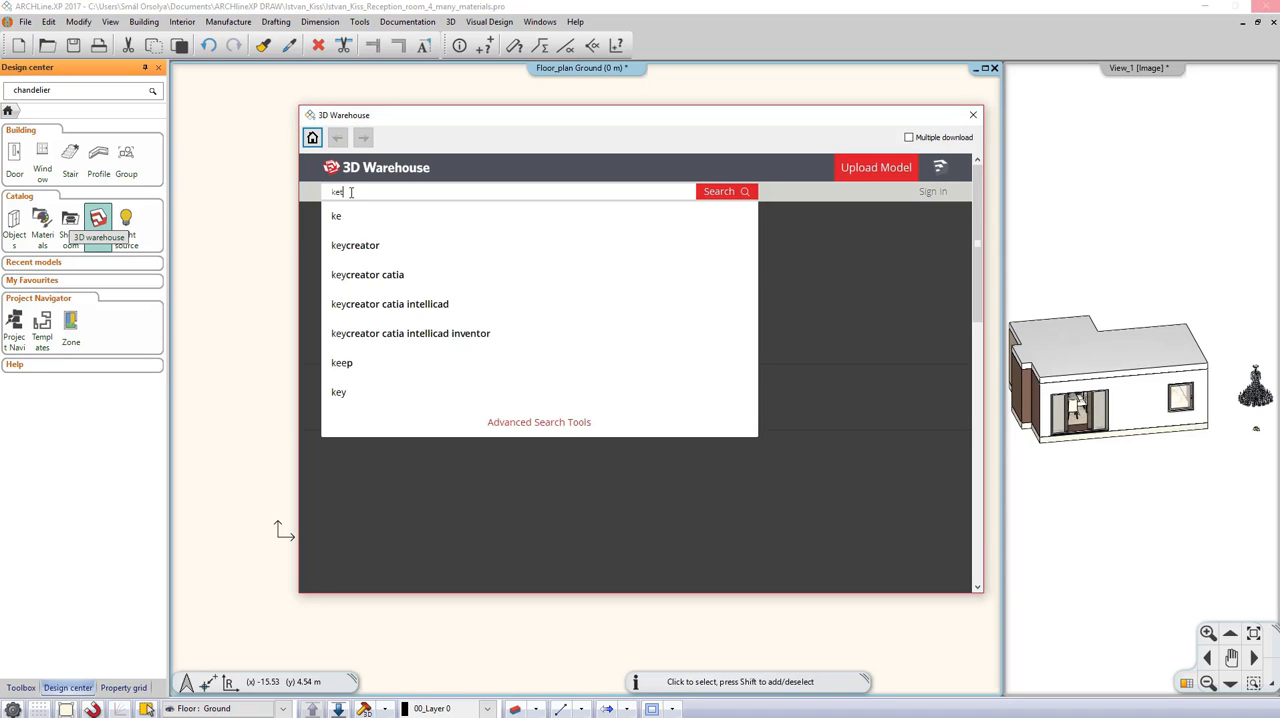
type(" teapot")
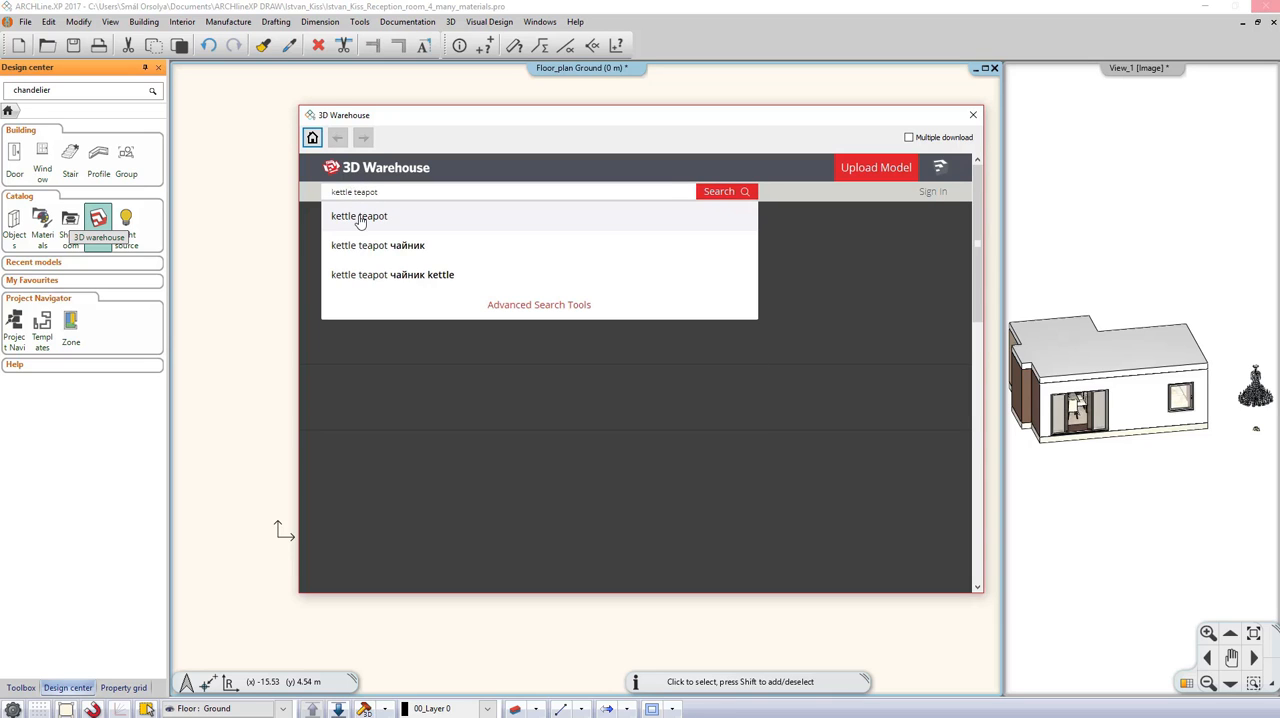
left_click(360, 216)
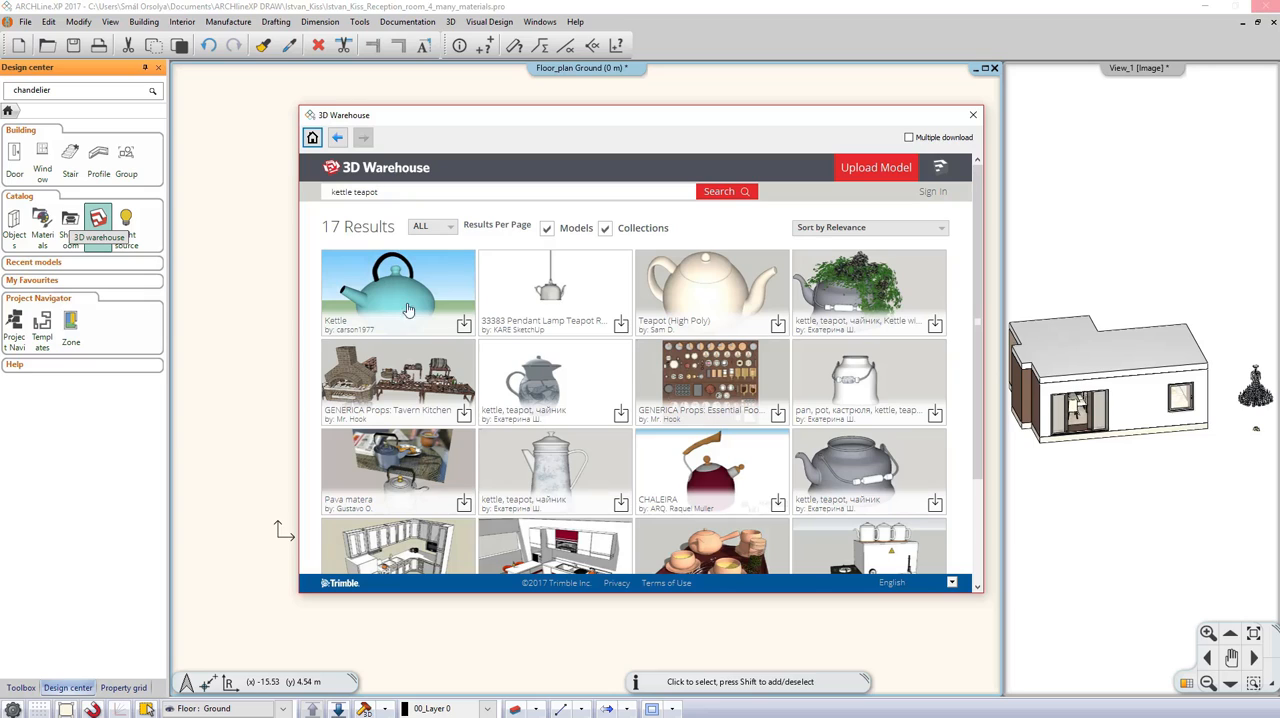
Step: Import the bird-patterned kettle teapot as a SketchUp 2017 model with its materials and place it just below the chandelier on the plan
left_click(548, 407)
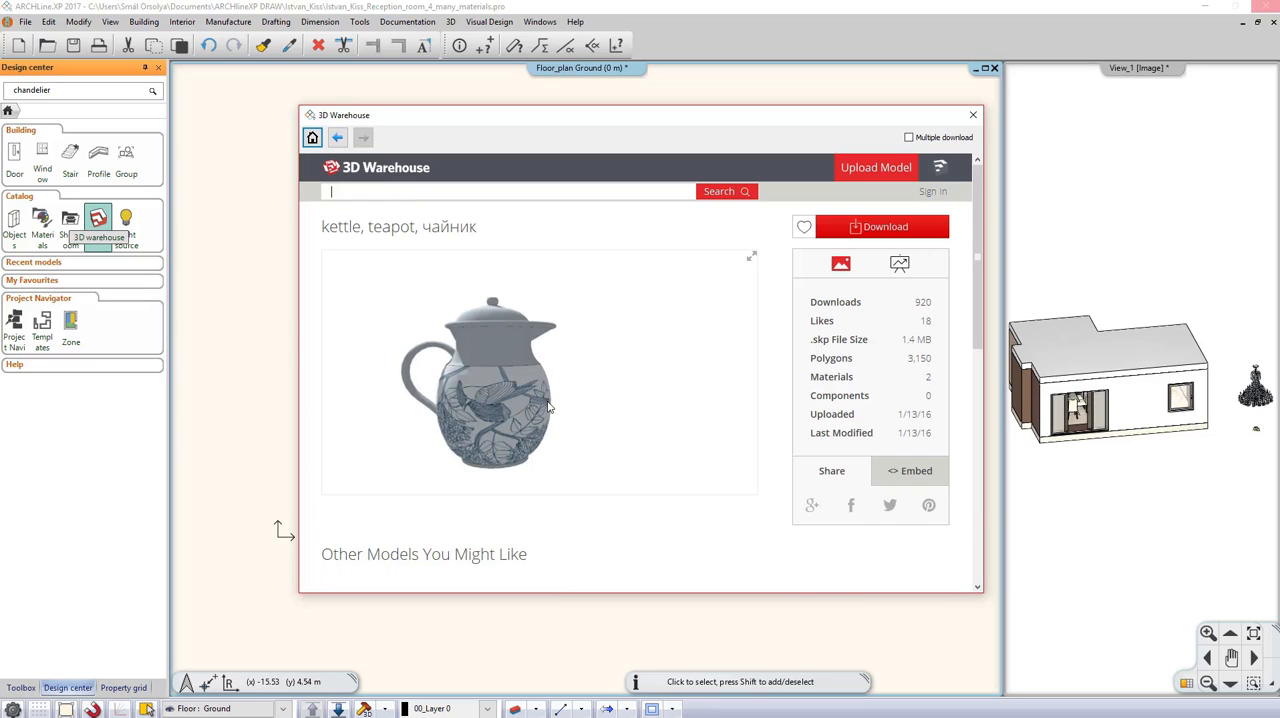
left_click(862, 232)
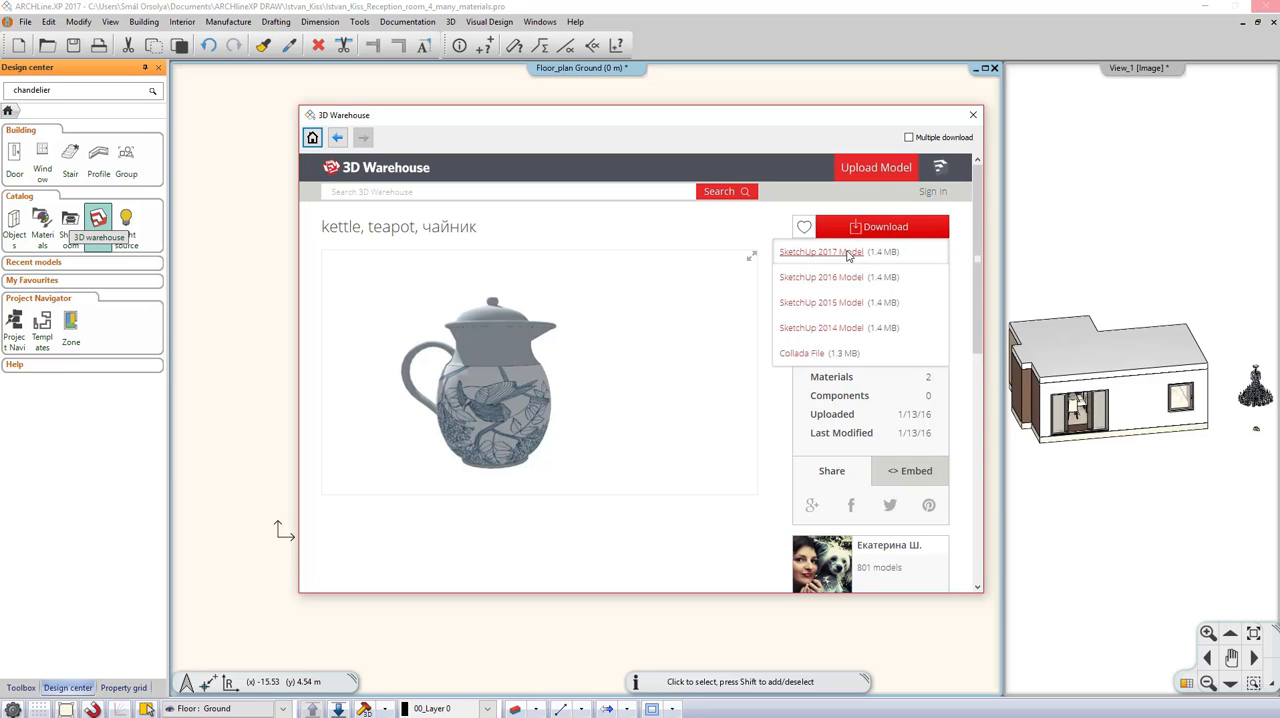
left_click(847, 253)
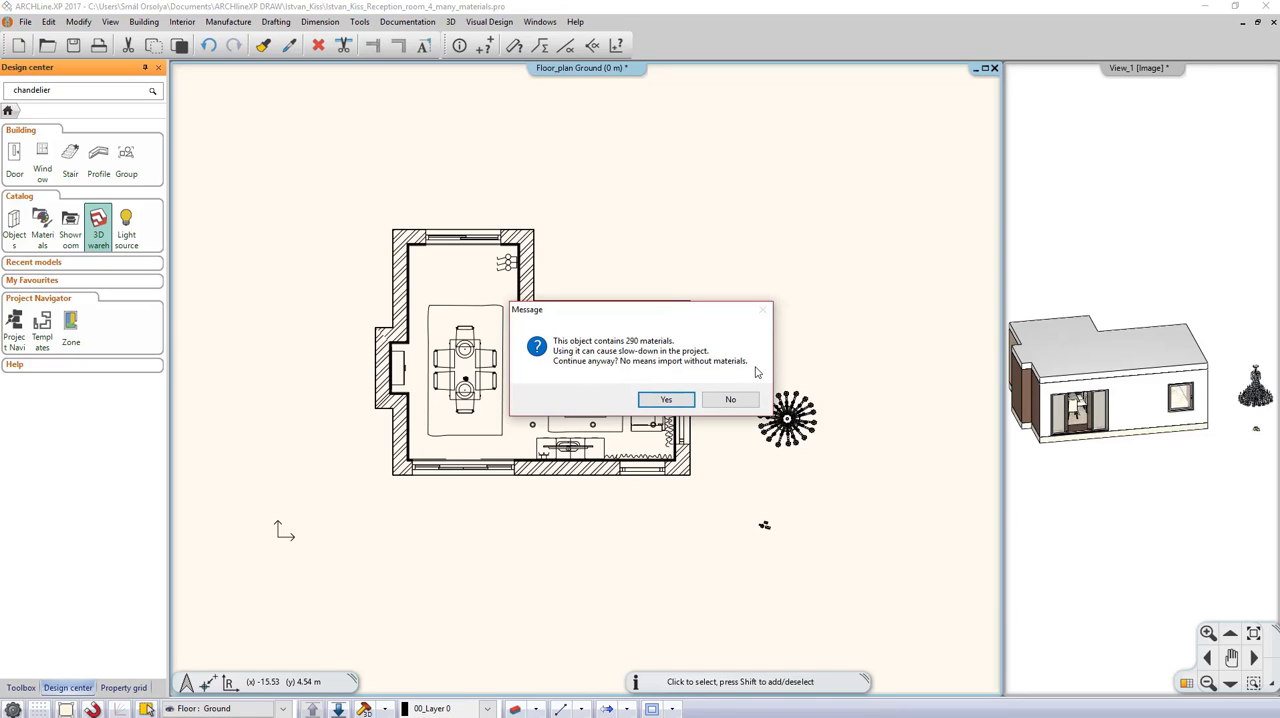
left_click(668, 400)
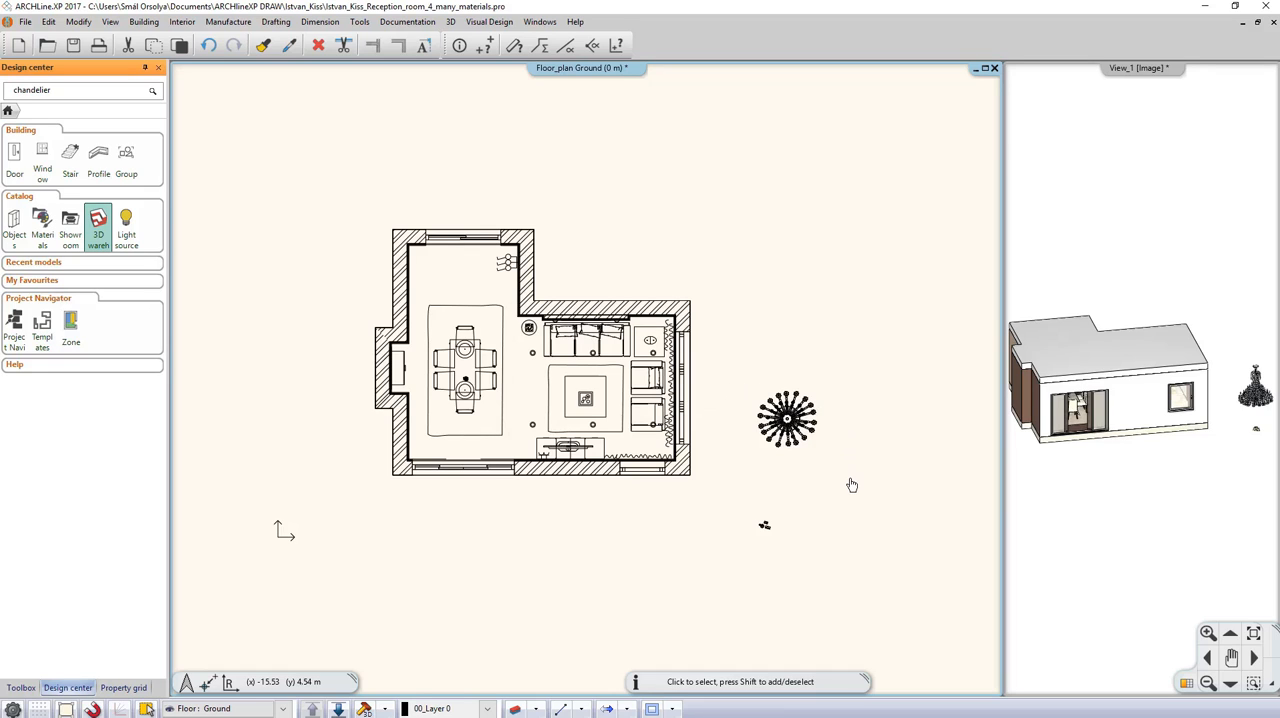
key("ctrl+v")
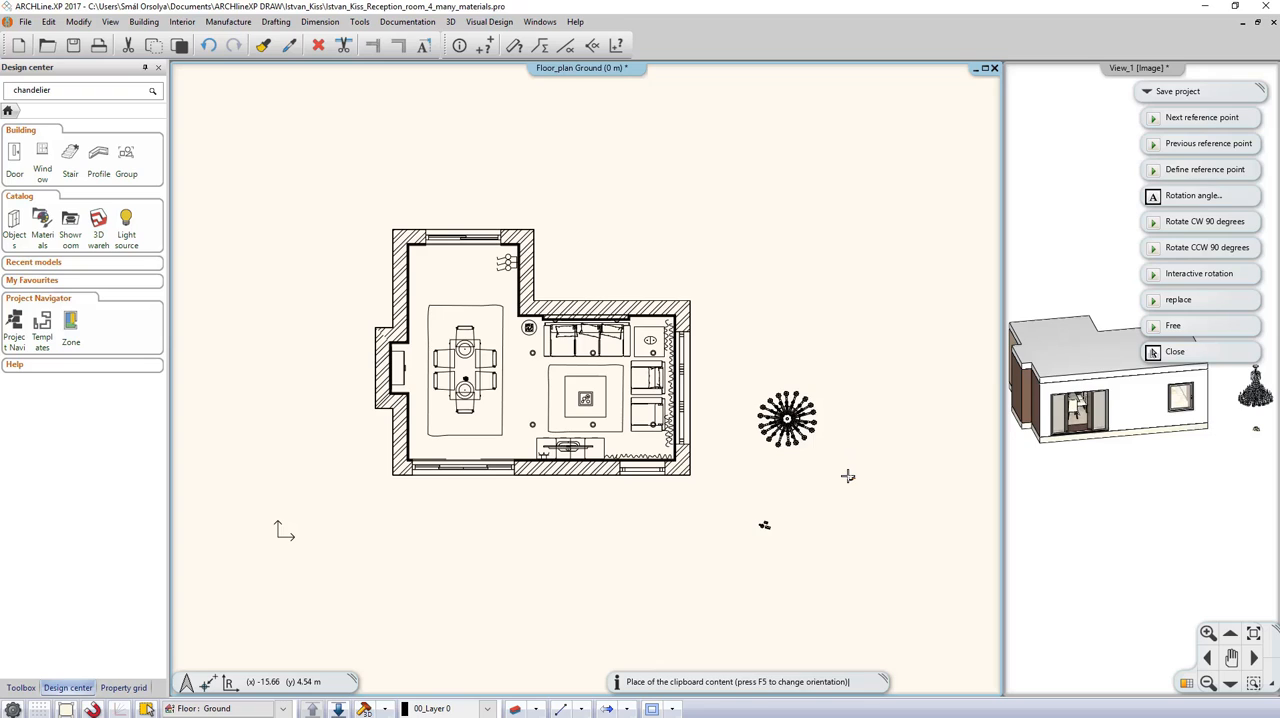
left_click(849, 477)
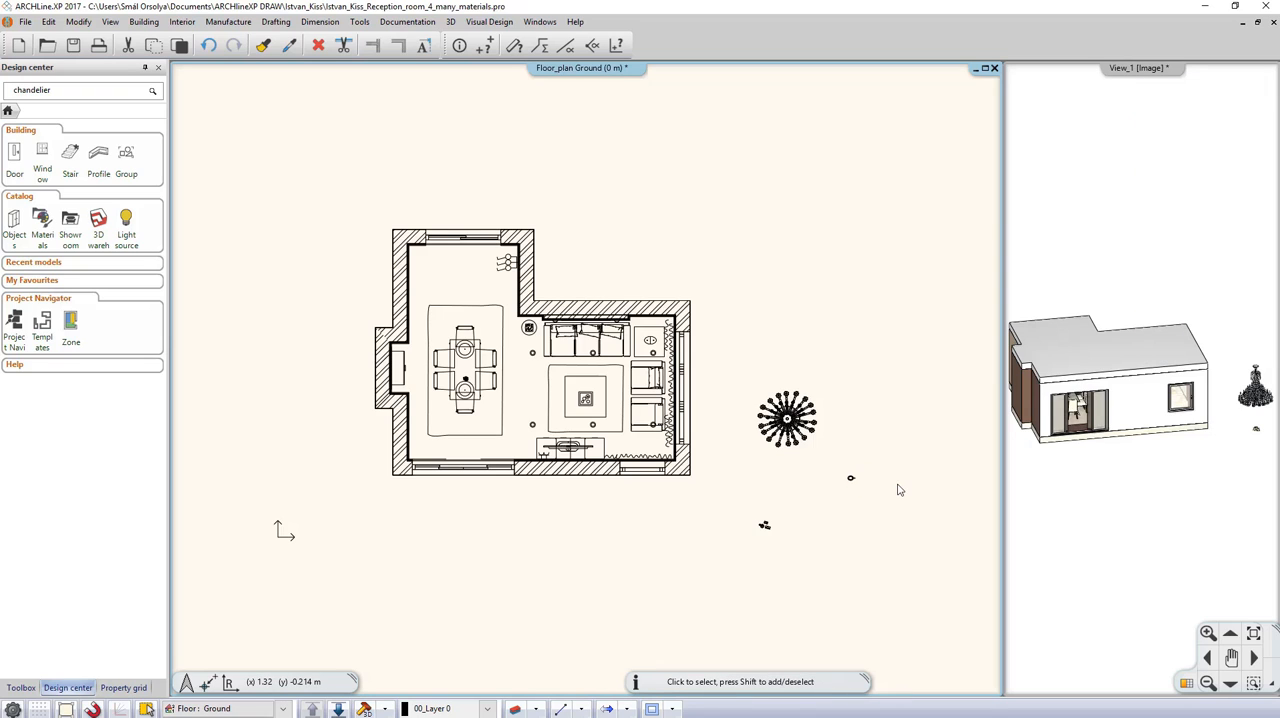
Step: Examine the full material list of the placed teapot in its object properties, leaving everything unmodified
left_click(850, 480)
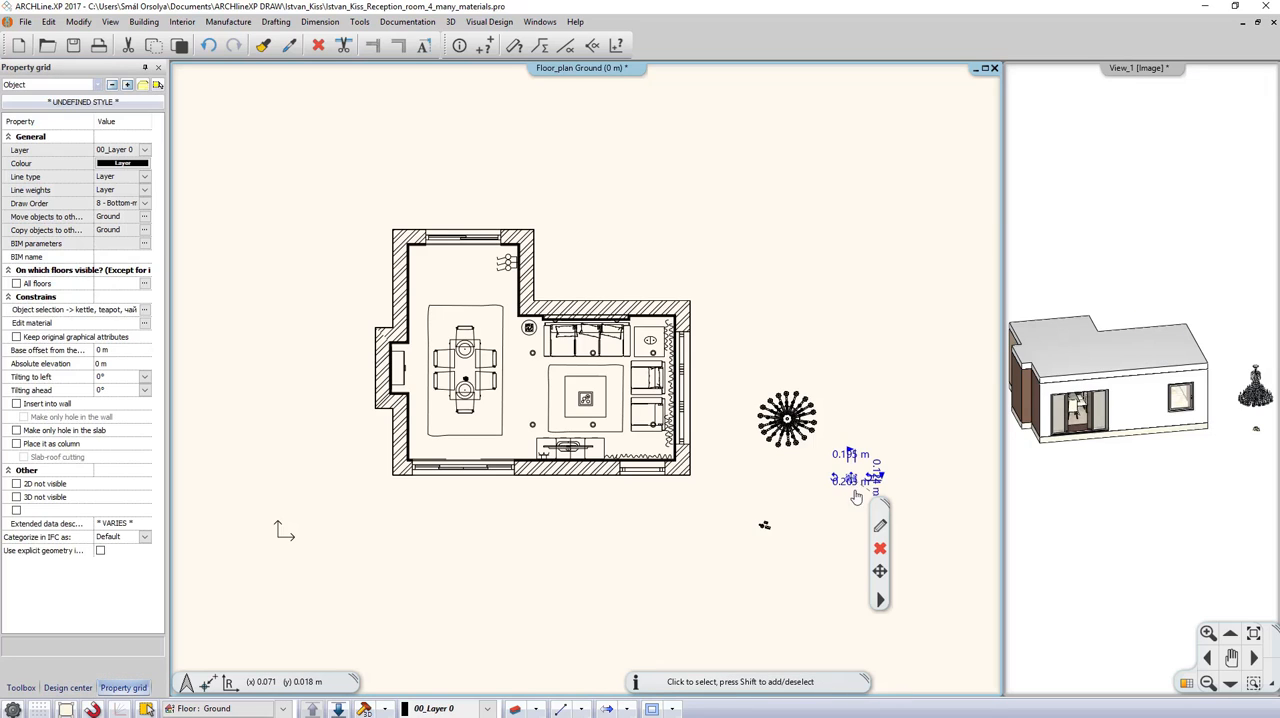
left_click(881, 528)
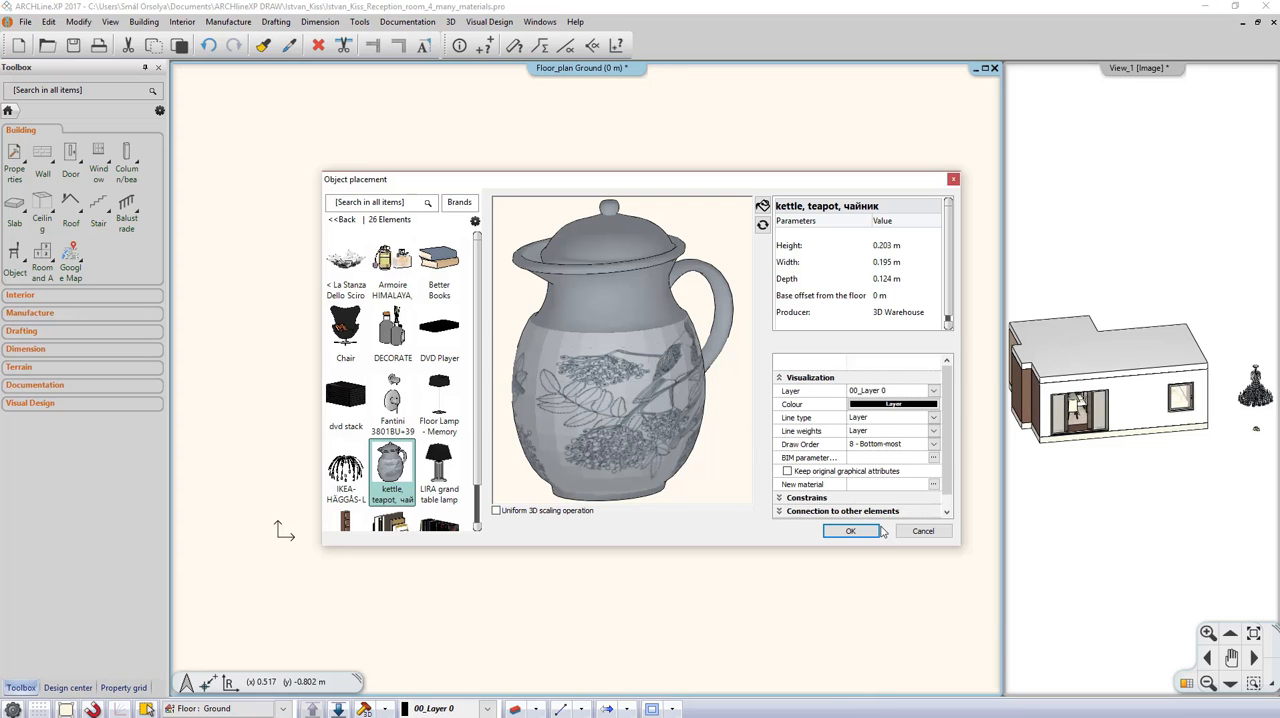
left_click(935, 484)
left_click(933, 484)
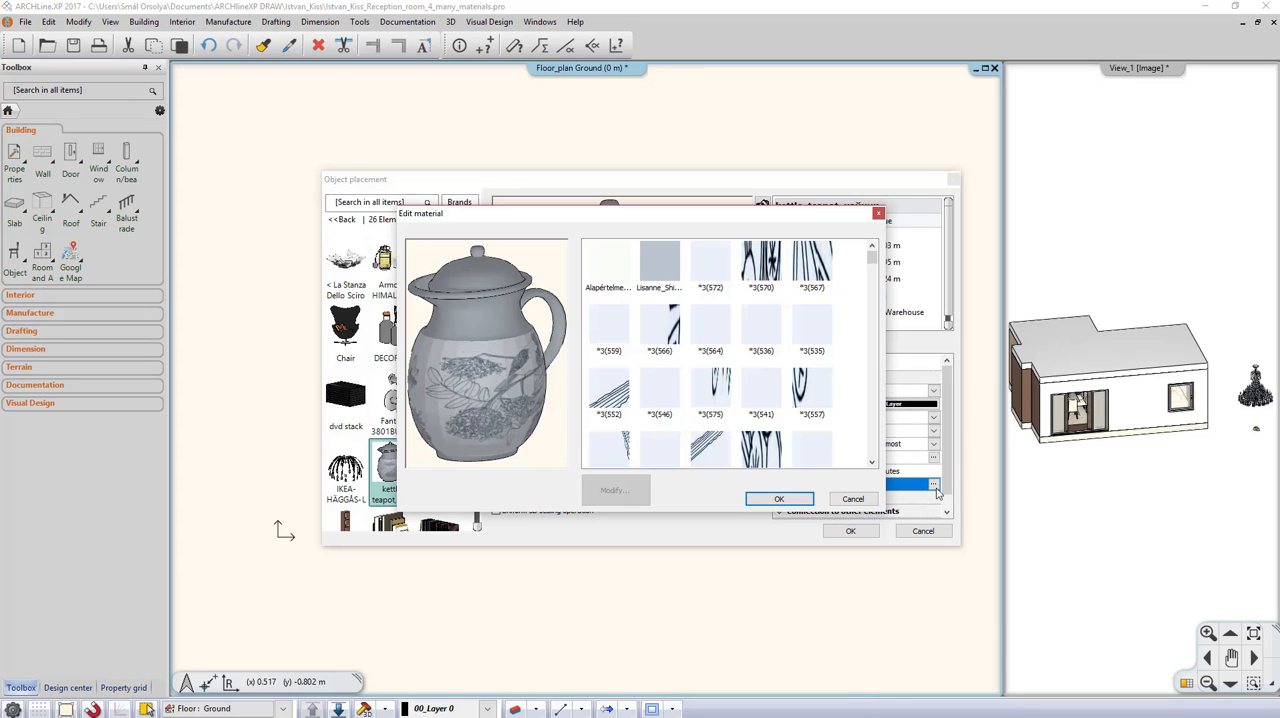
left_click_drag(872, 259, 845, 465)
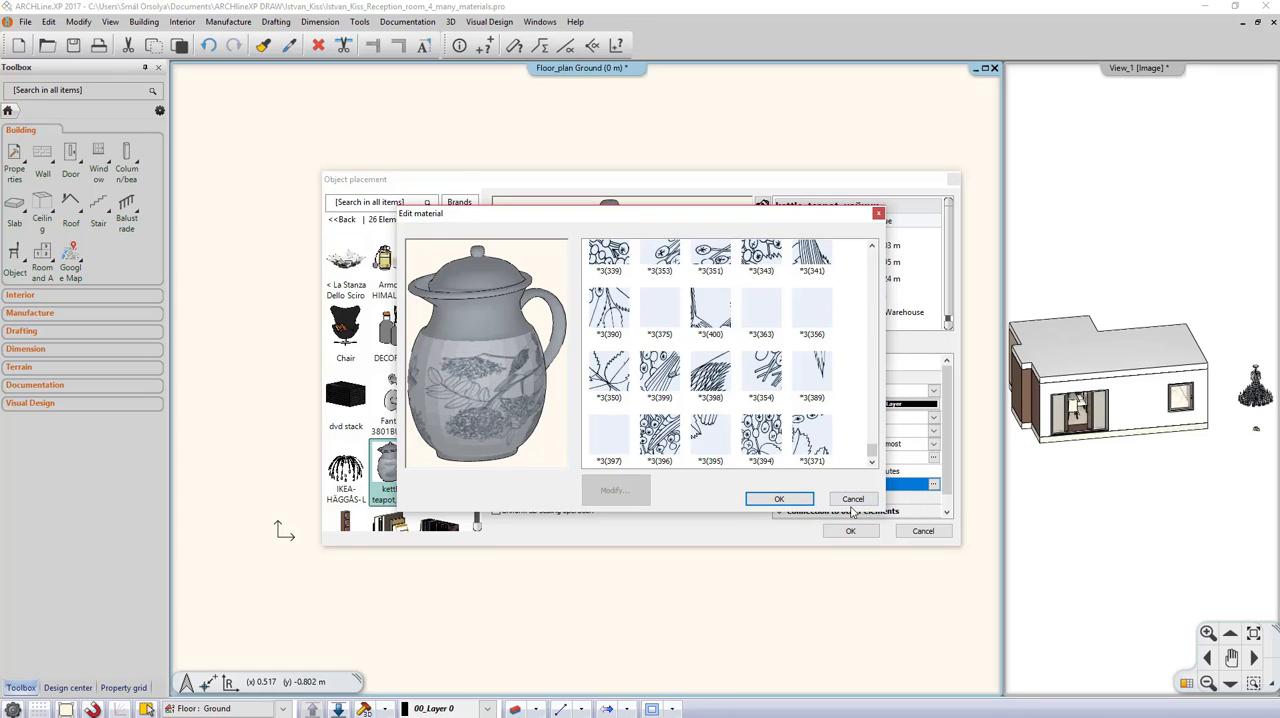
left_click(853, 500)
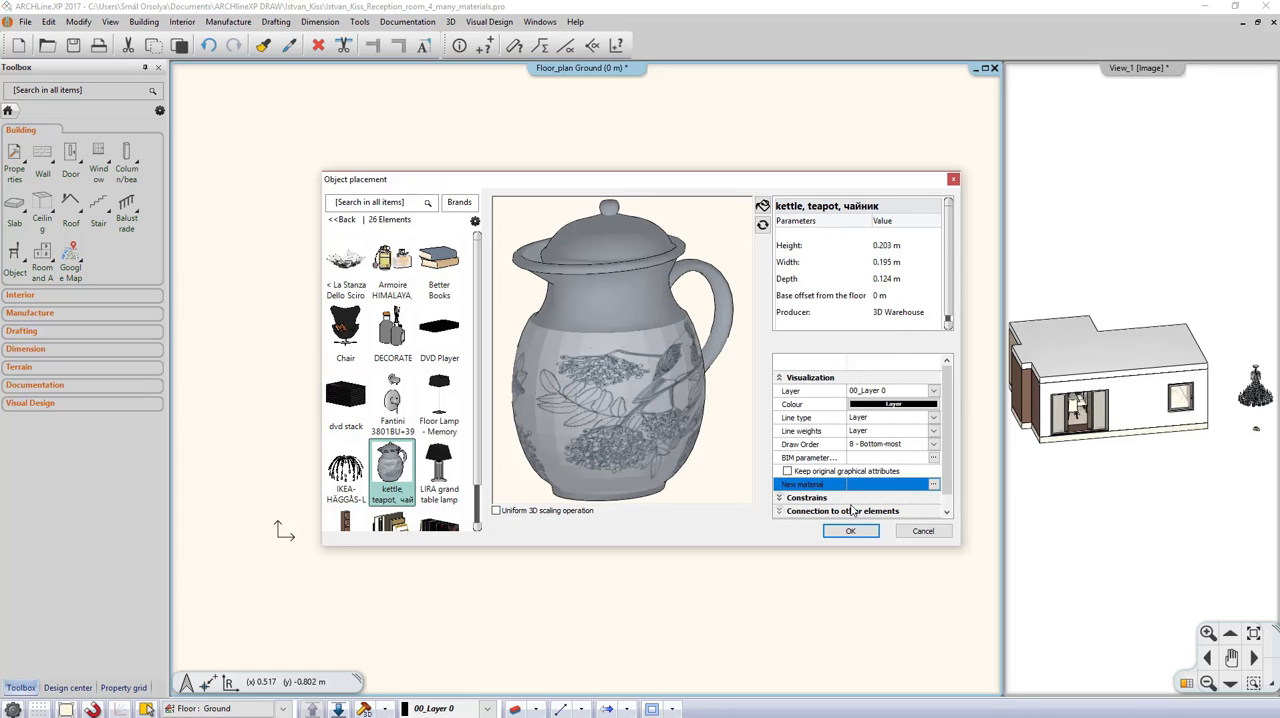
left_click(923, 531)
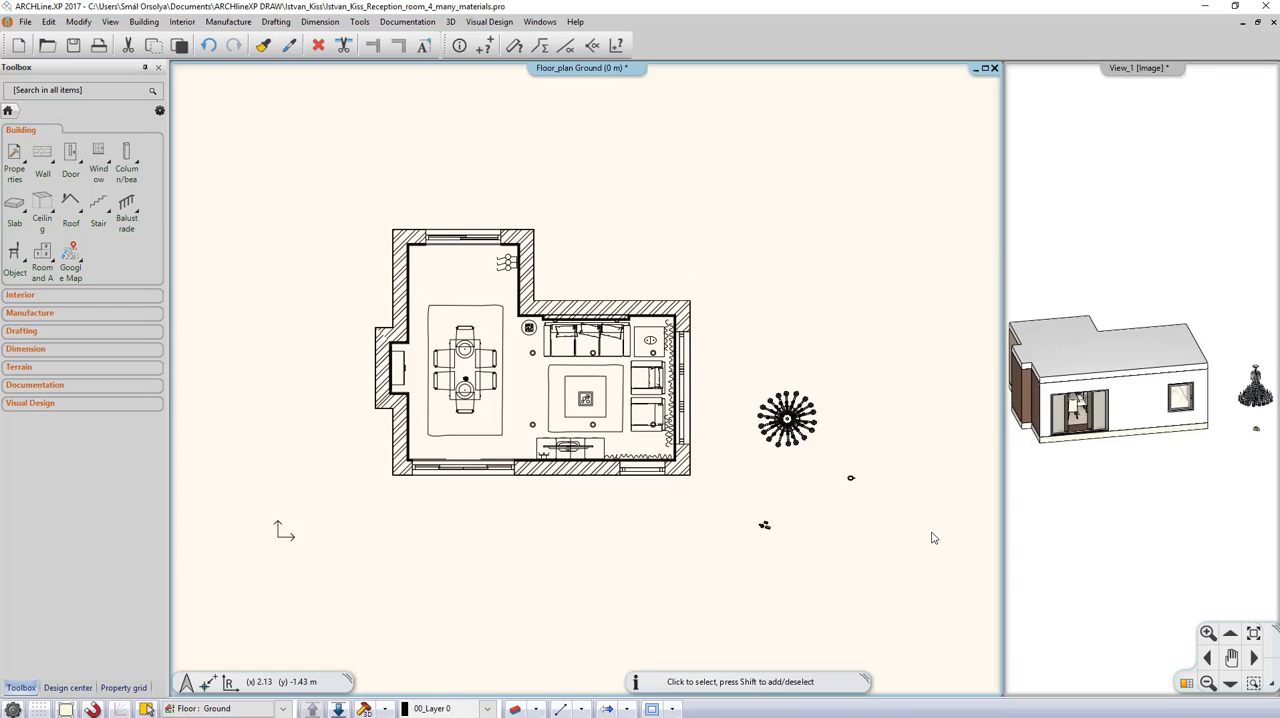
Step: Check the 3D surface count of the furnished model in the Build 3D model settings without rebuilding it
left_click(375, 712)
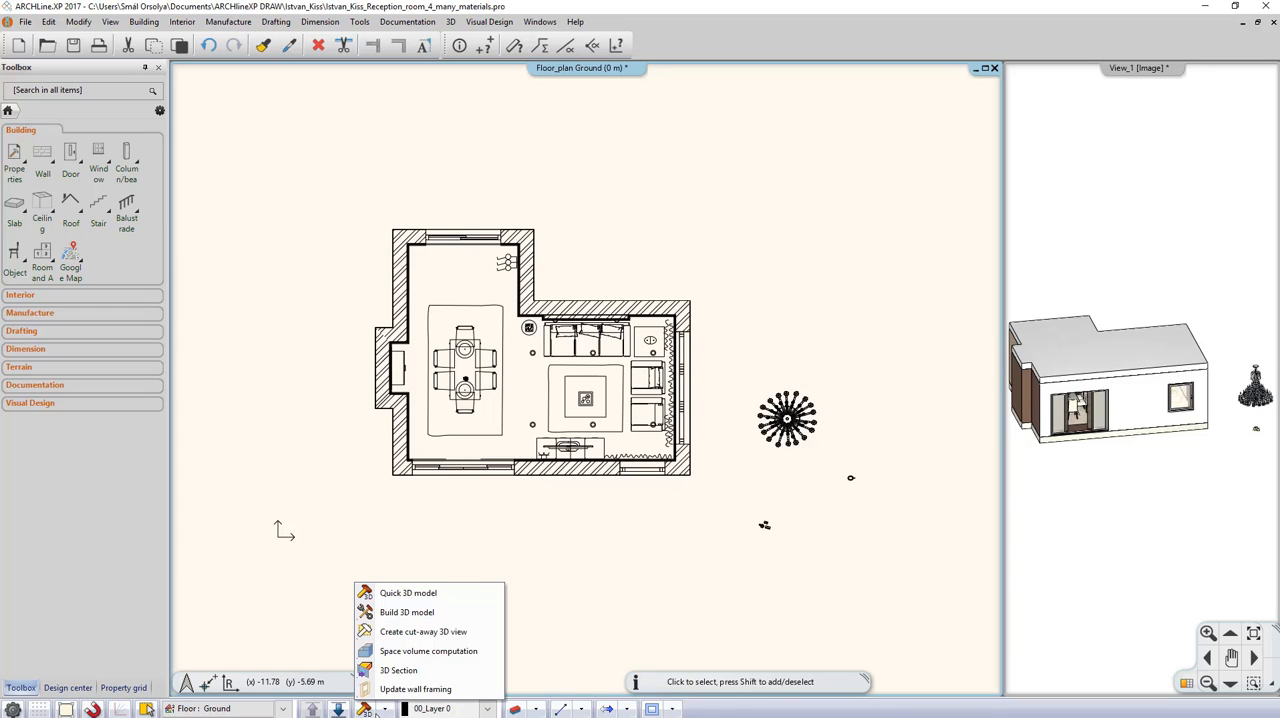
left_click(430, 614)
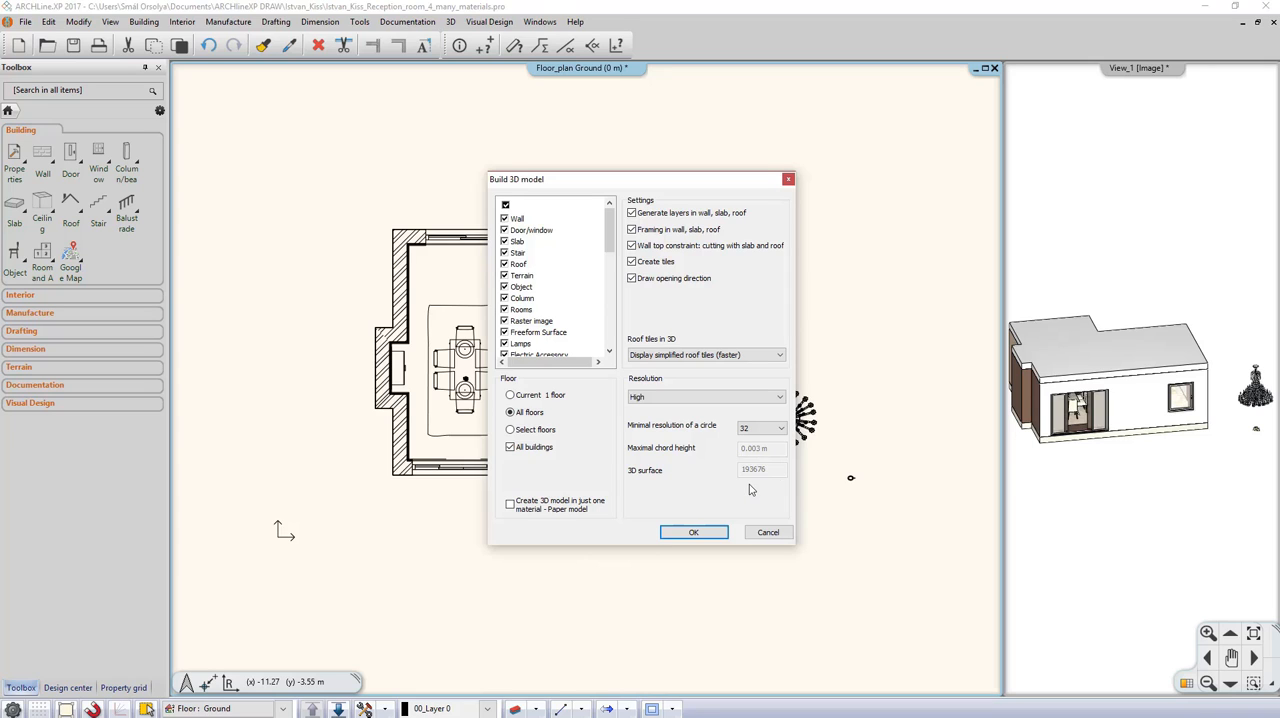
left_click(777, 532)
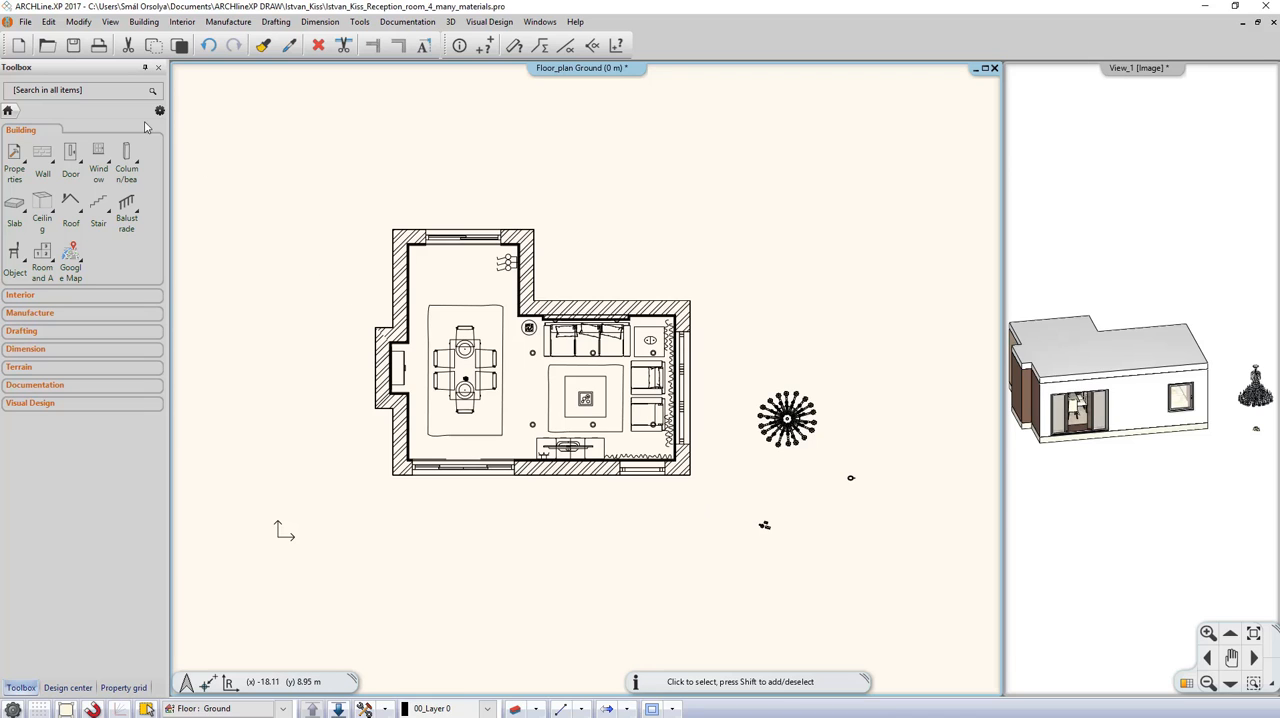
Step: Save the project as a new copy with the suffix "_01" added to its file name, keeping the current project properties
left_click(26, 21)
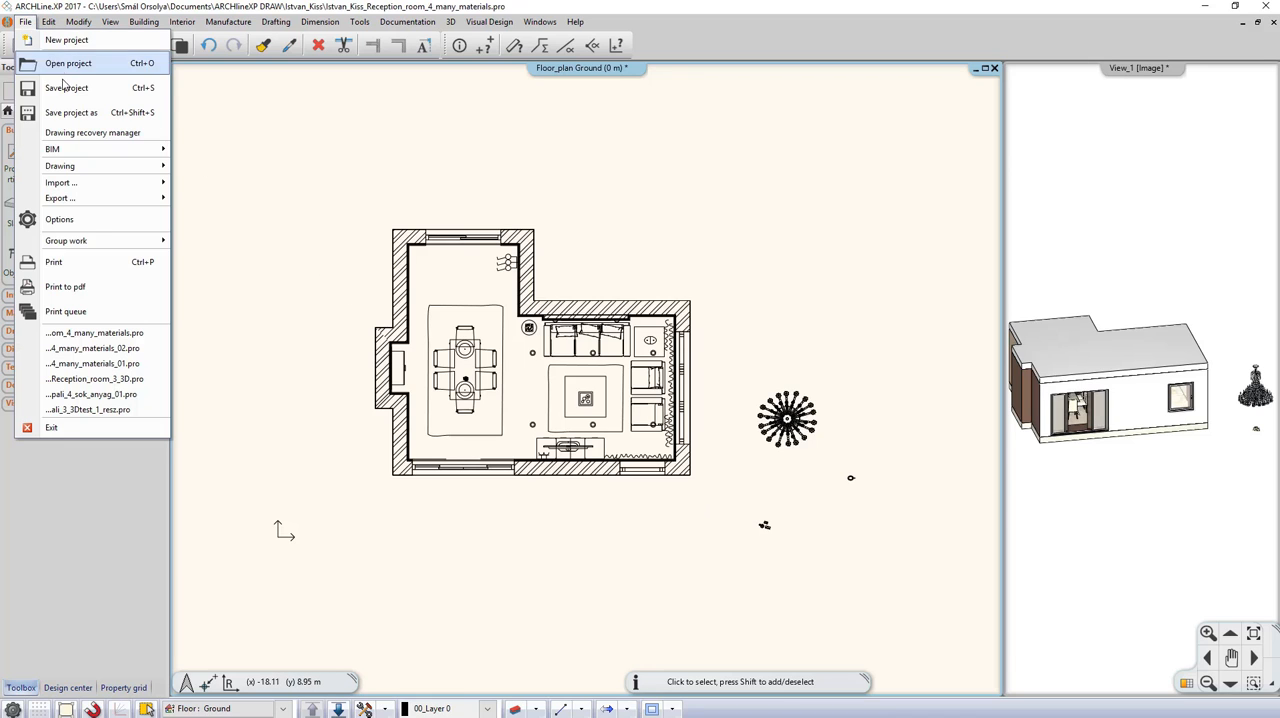
left_click(85, 112)
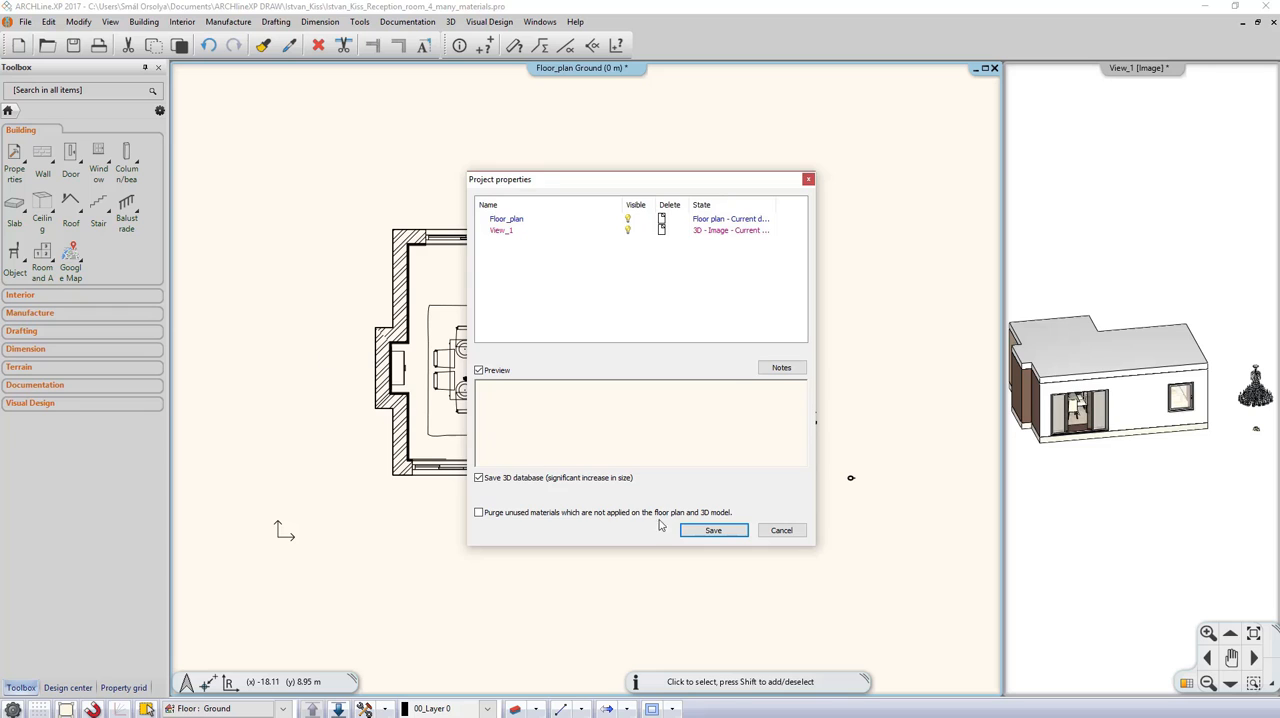
left_click(713, 530)
left_click(762, 451)
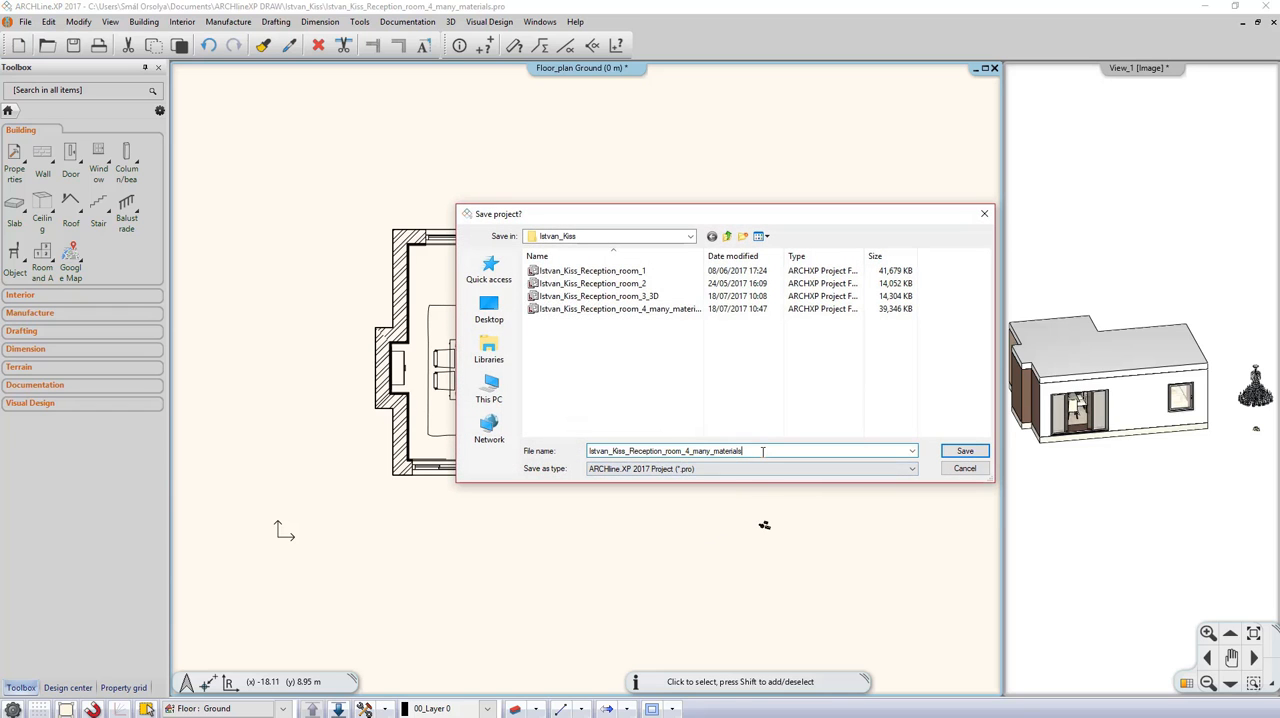
type("_01")
left_click(955, 451)
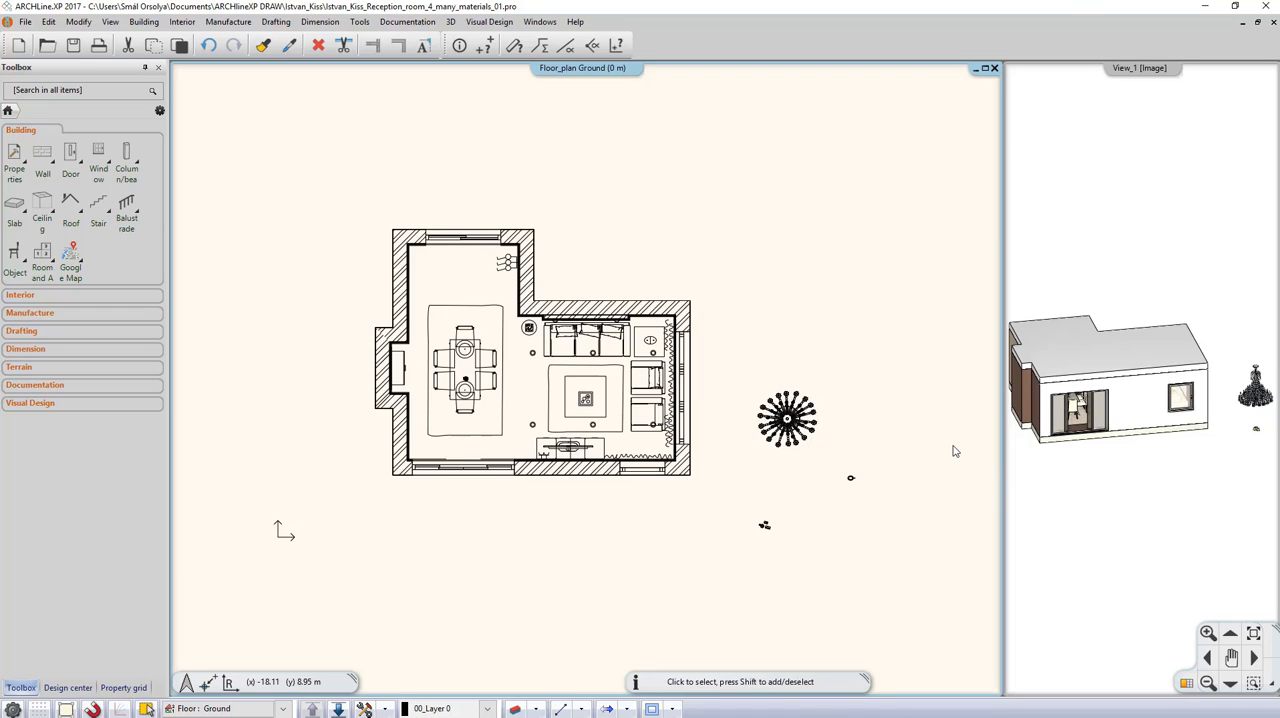
Step: Make the 3D view the main view and examine the list of elements for the items using the most memory and materials
left_click(1087, 499)
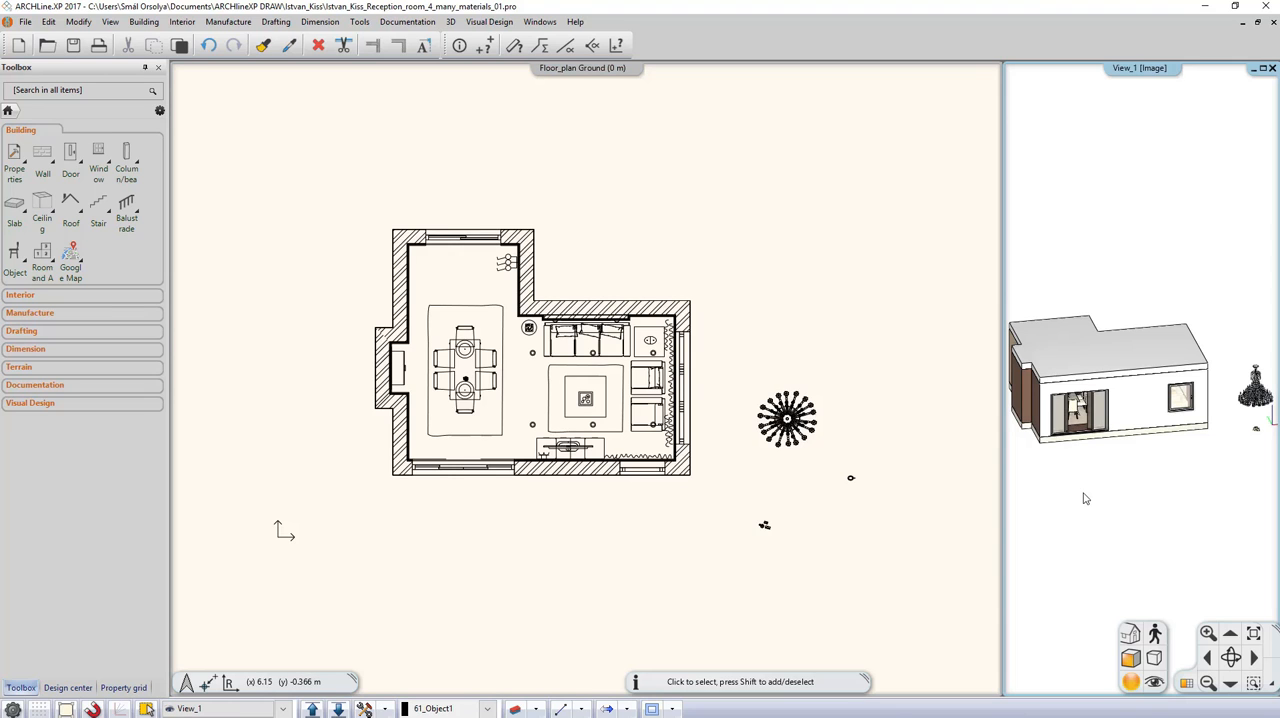
left_click(1186, 686)
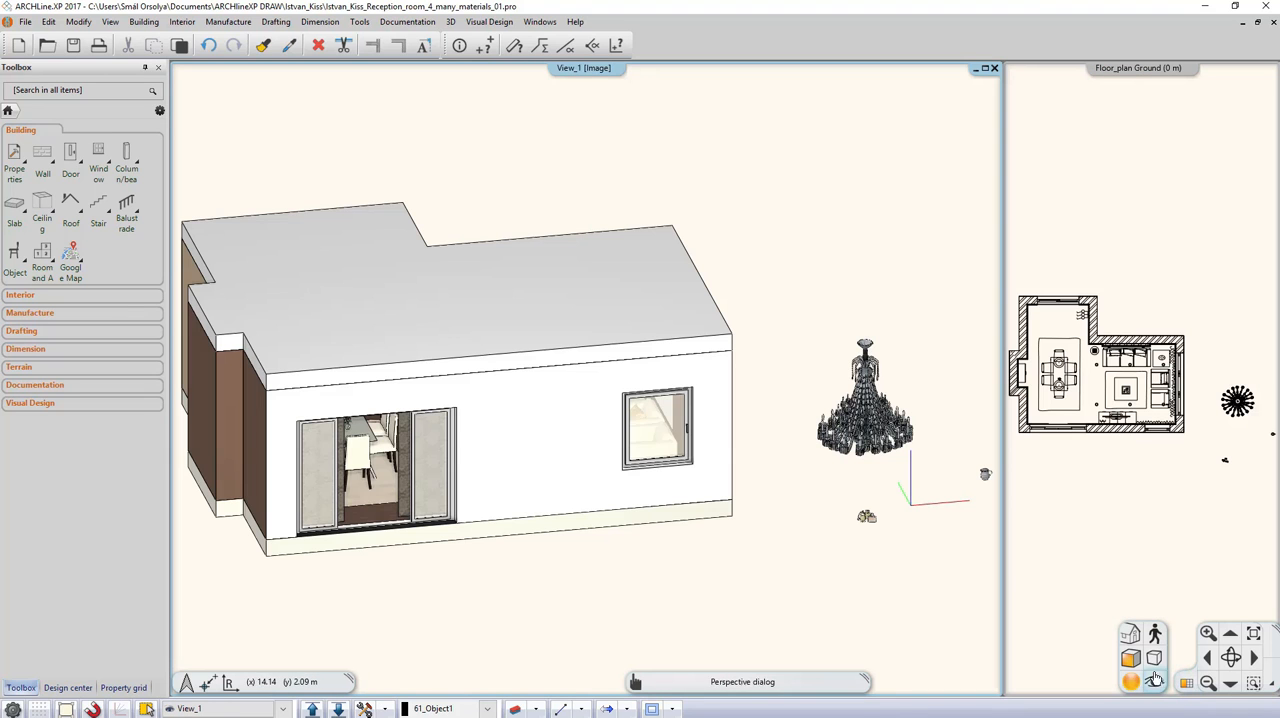
scroll(709, 508, "down", 1)
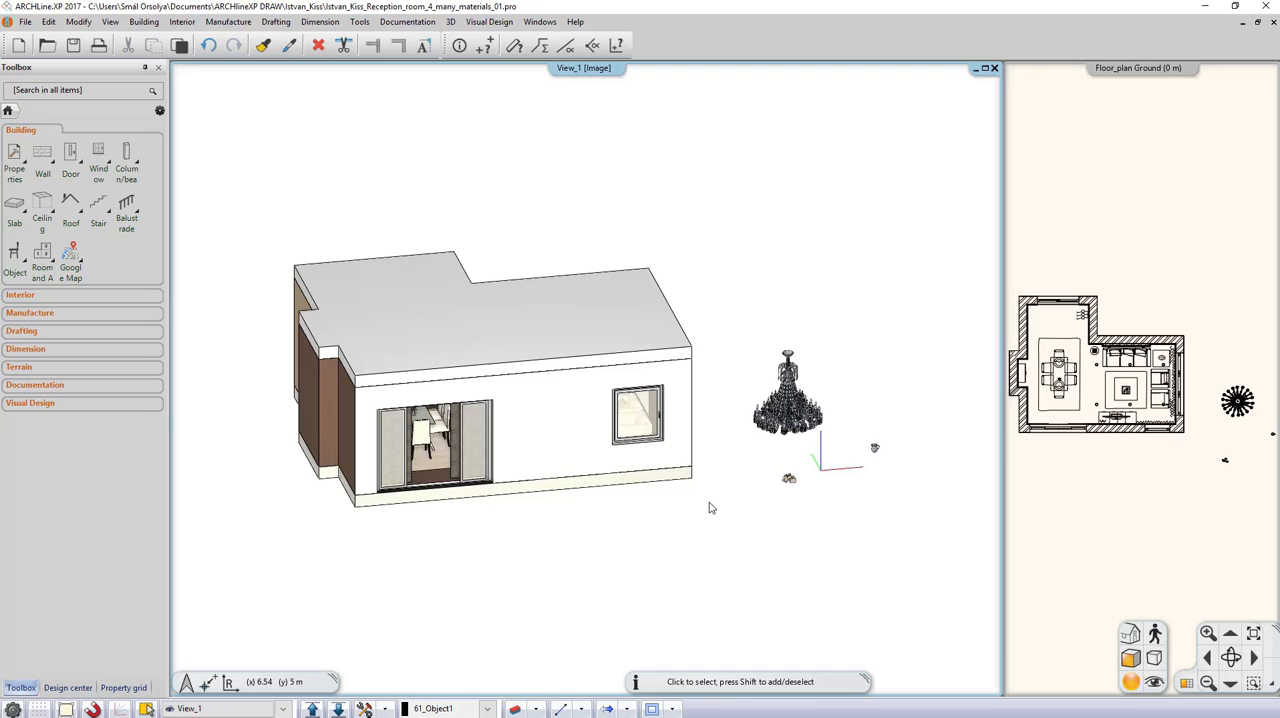
left_click(360, 22)
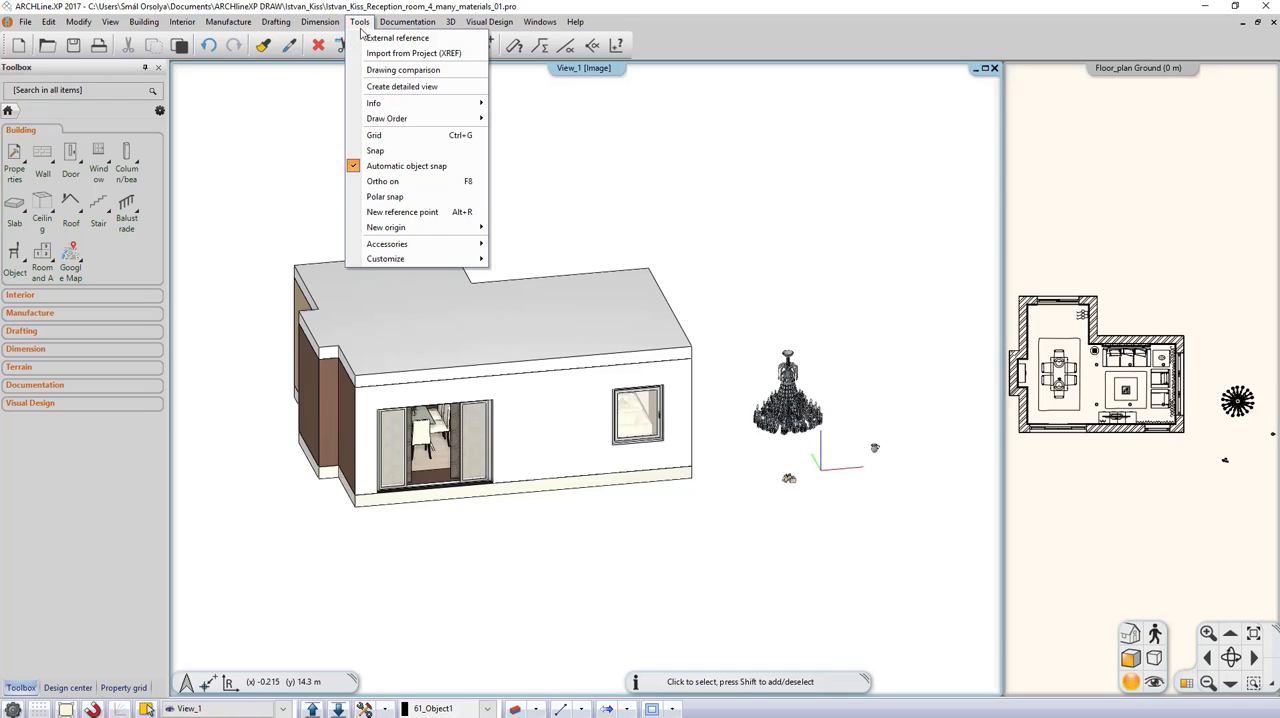
mouse_move(417, 105)
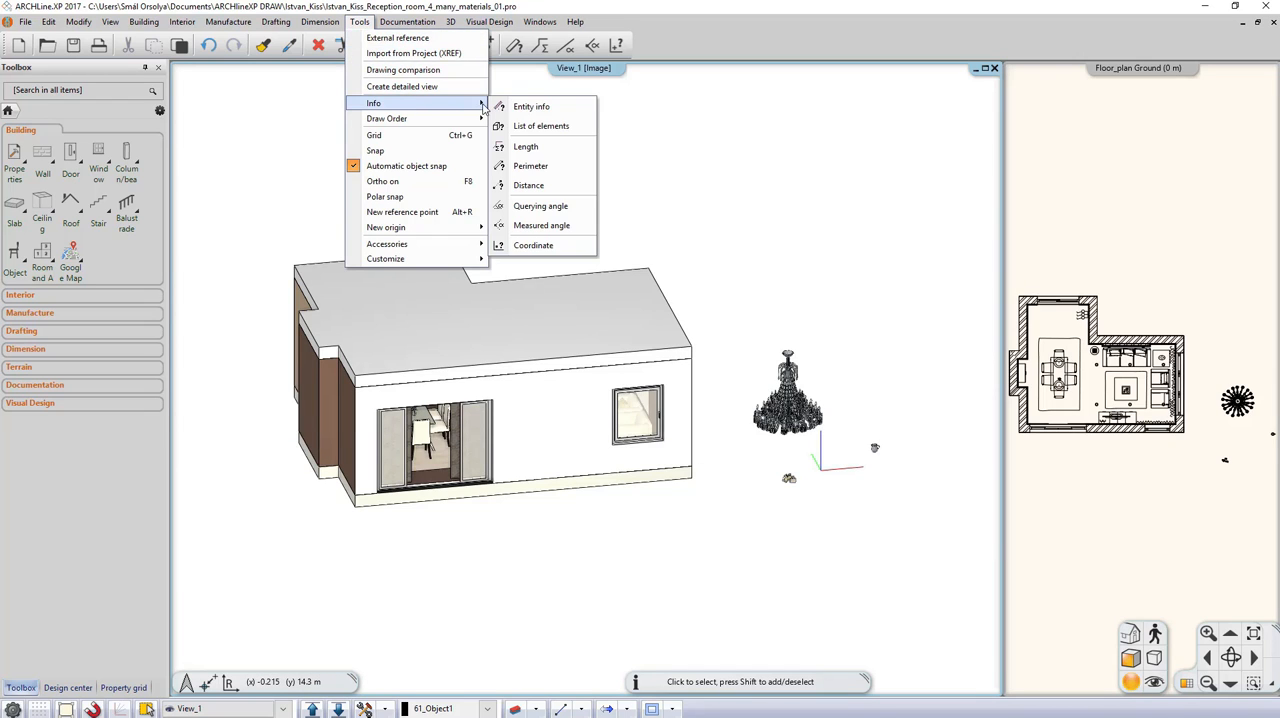
left_click(549, 126)
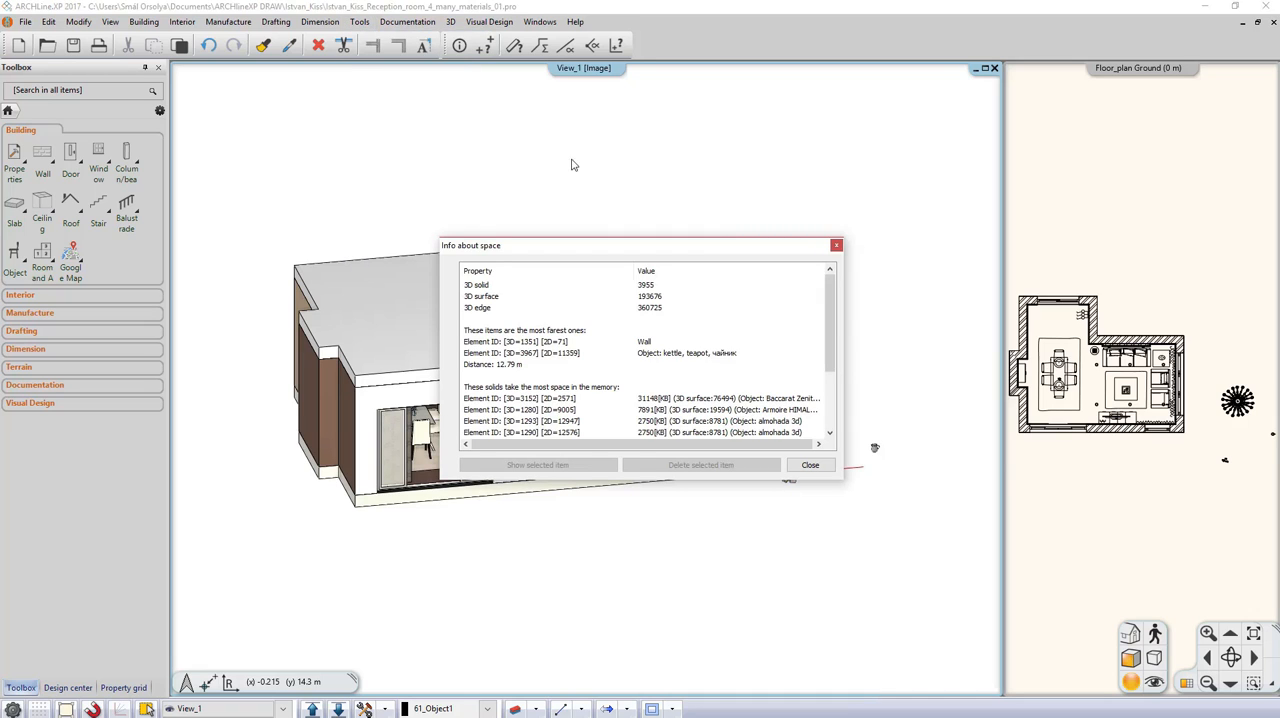
scroll(606, 340, "down", 3)
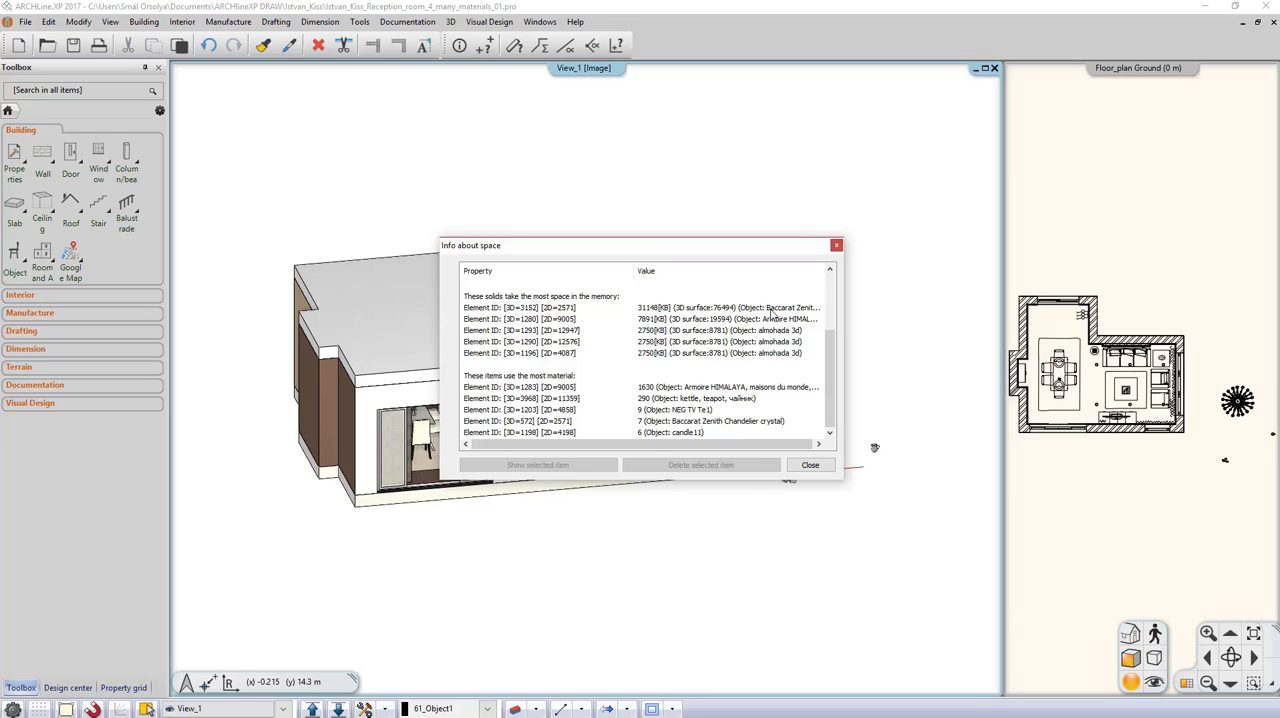
Step: Locate the most memory-heavy solid, the Baccarat Zenith Chandelier, from the element list and delete it from the model
left_click(559, 316)
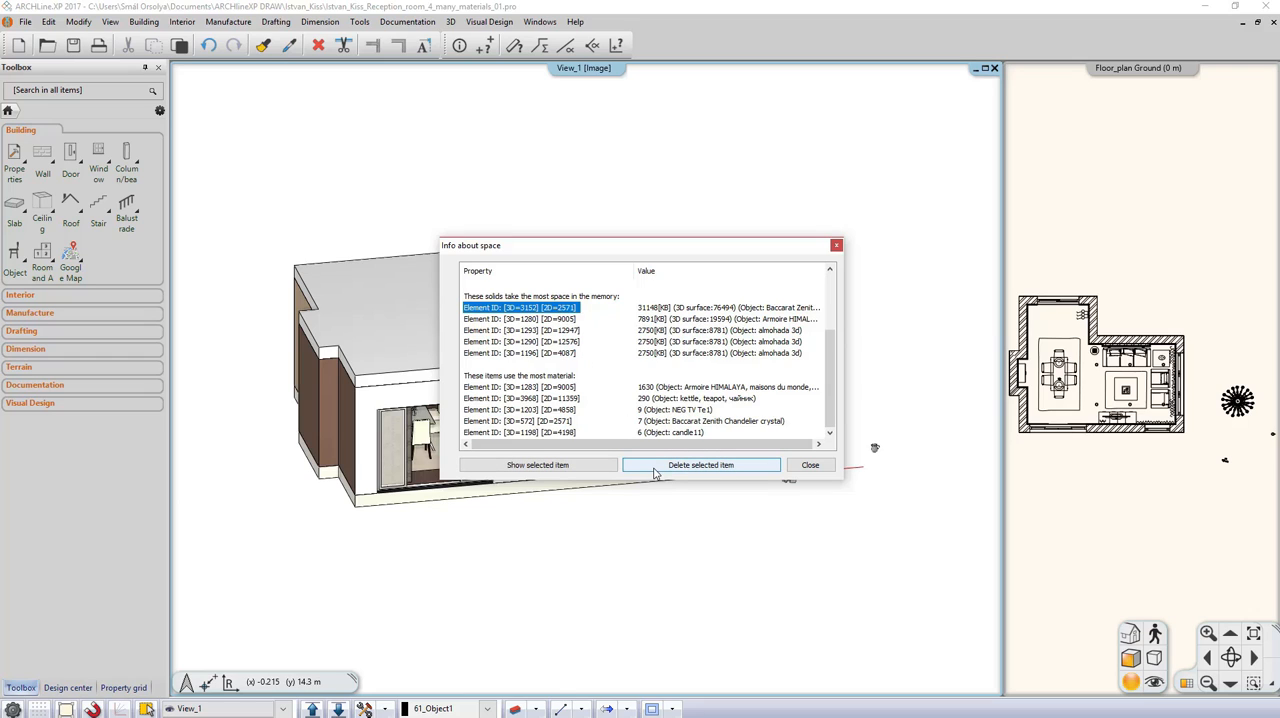
left_click(572, 466)
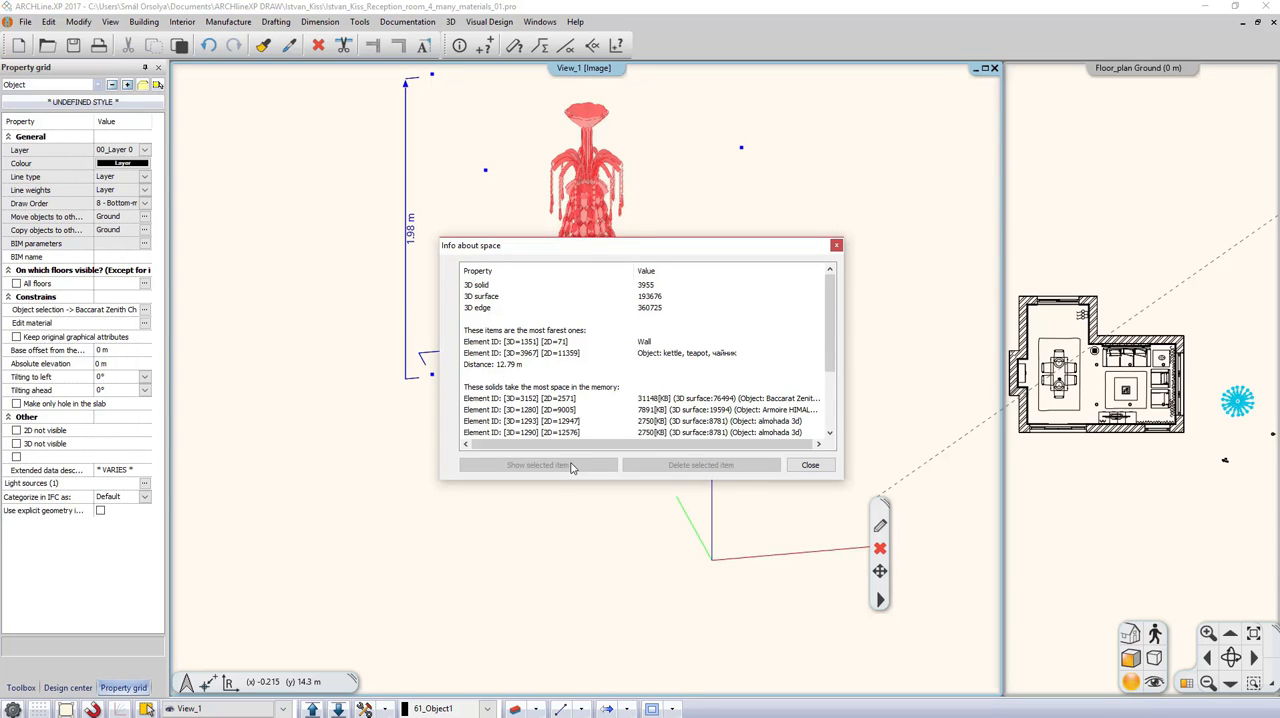
left_click(791, 466)
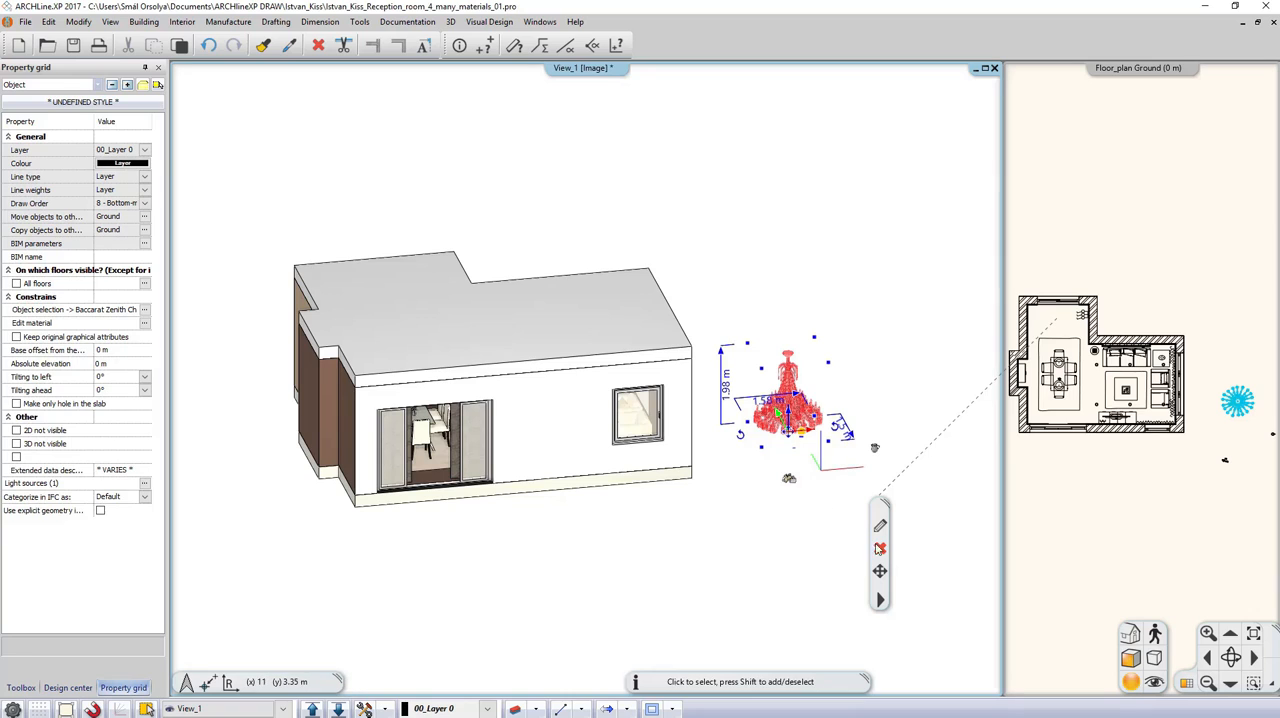
left_click(880, 549)
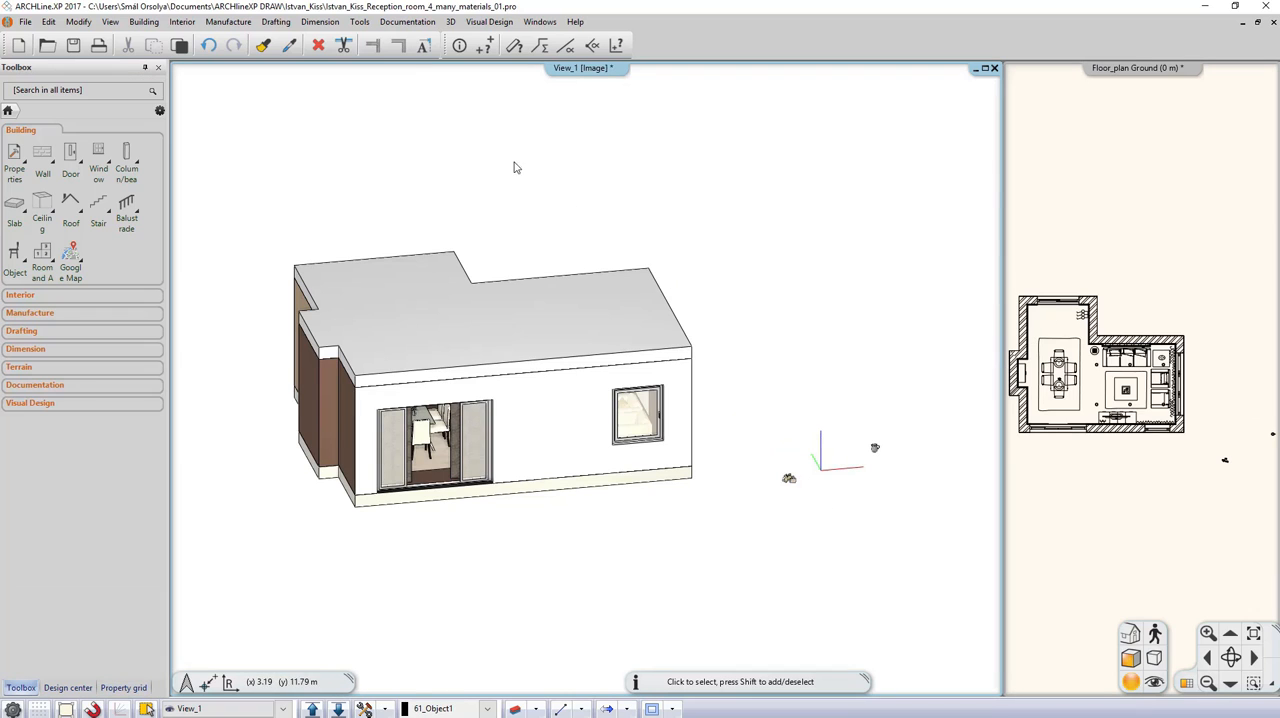
Step: List the elements again, locate the Armoire HIMALAYA object using the most materials, and delete it from the model
left_click(364, 26)
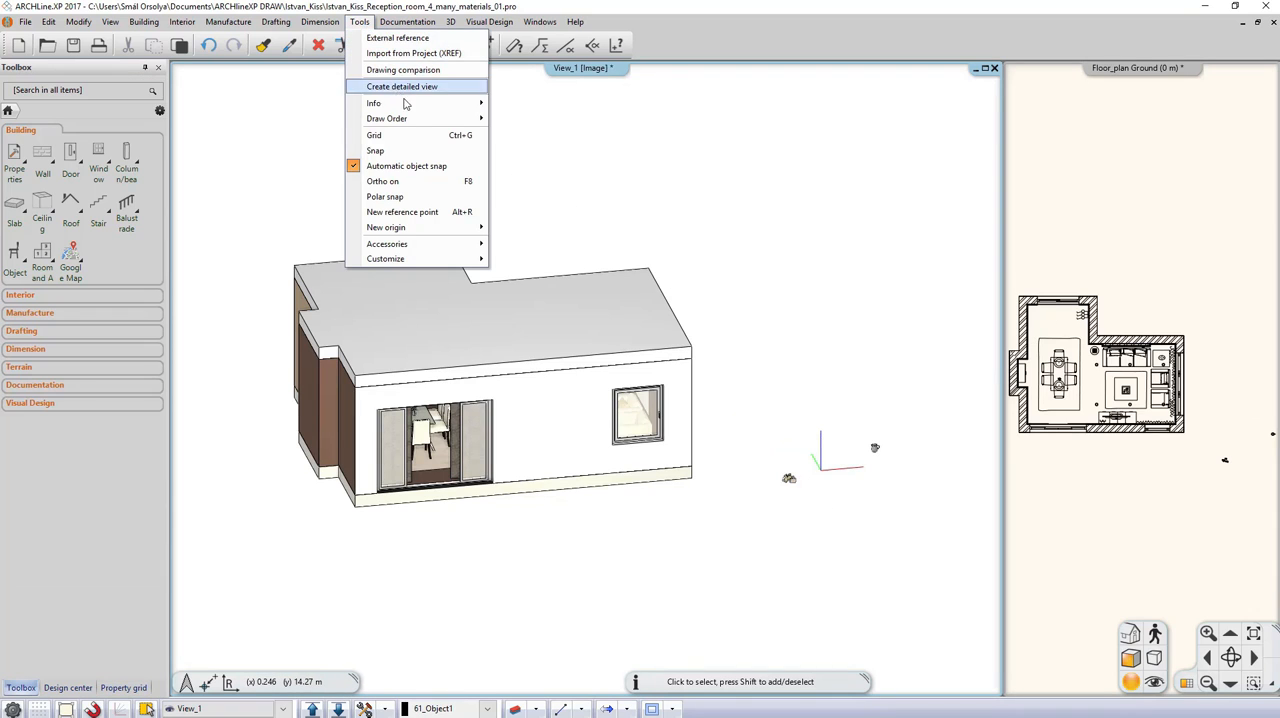
mouse_move(412, 105)
left_click(553, 126)
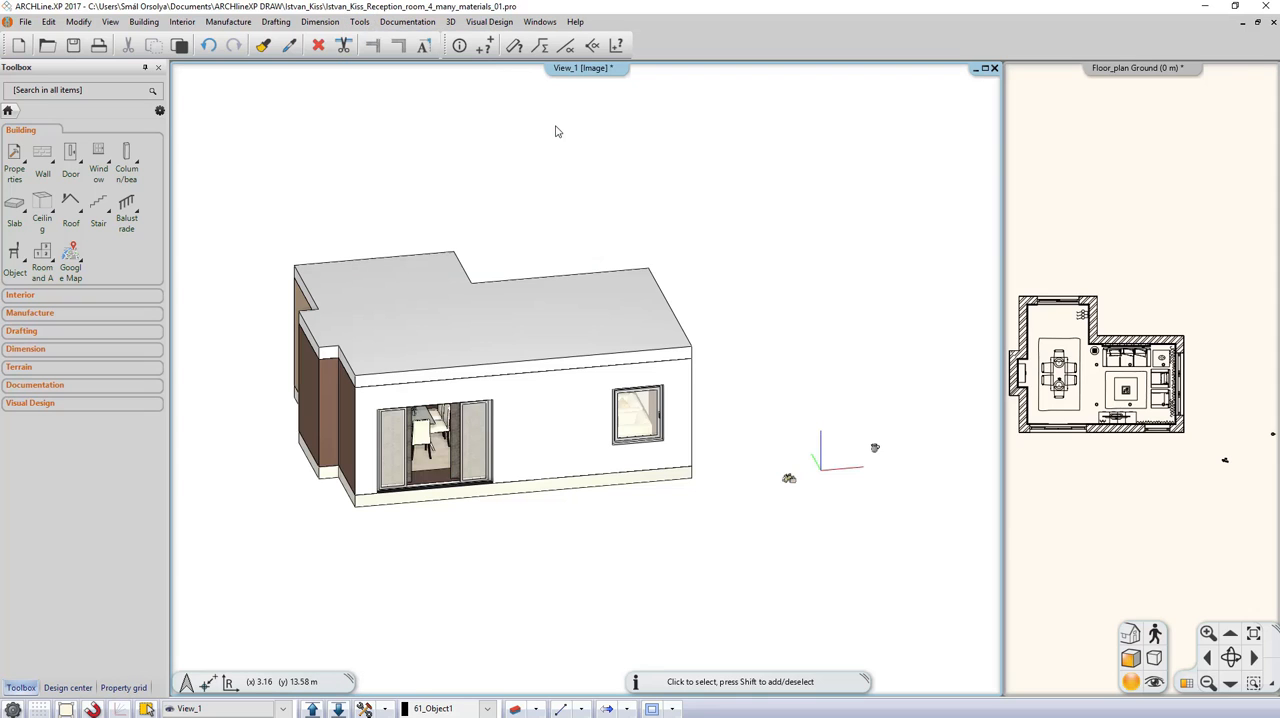
scroll(597, 340, "down", 3)
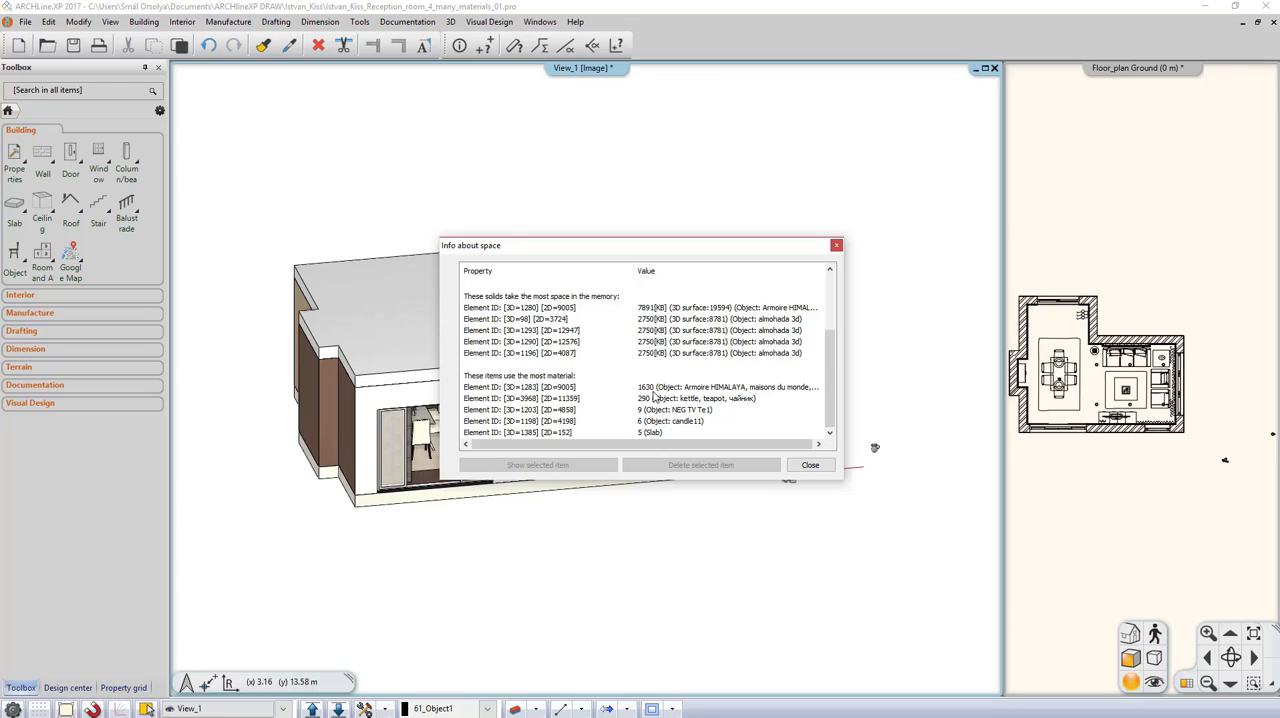
left_click(573, 388)
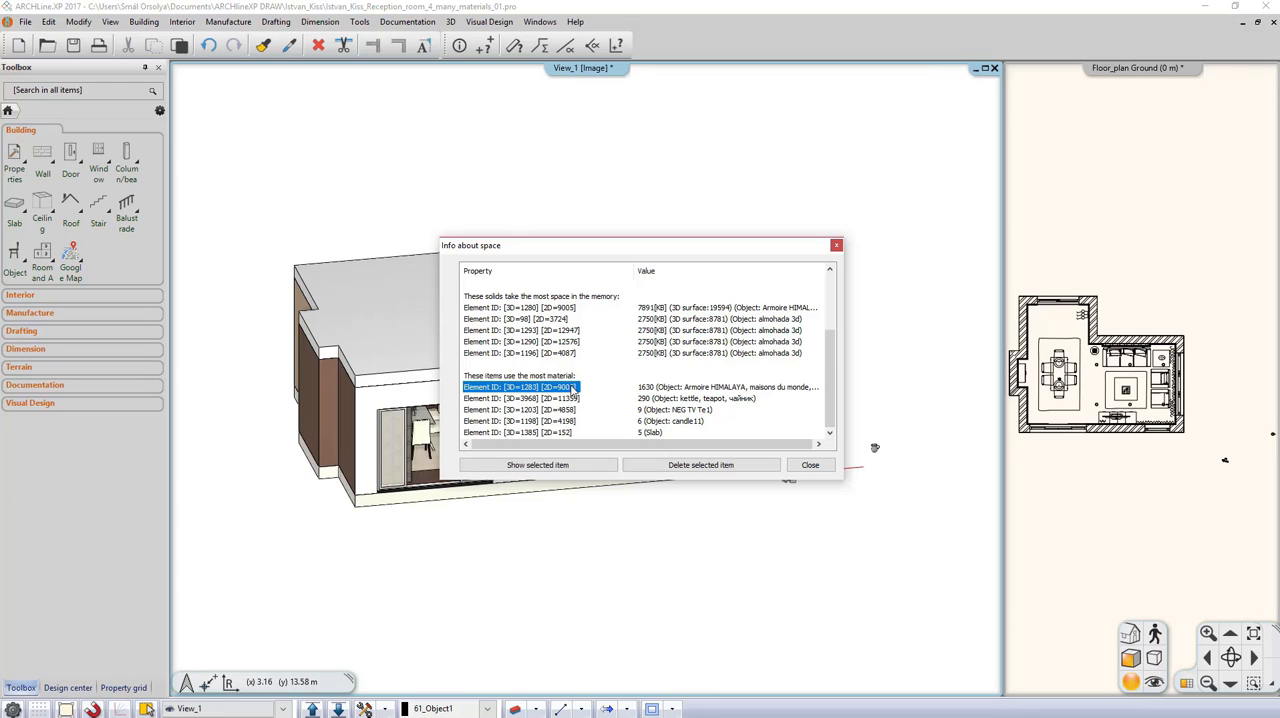
left_click(572, 466)
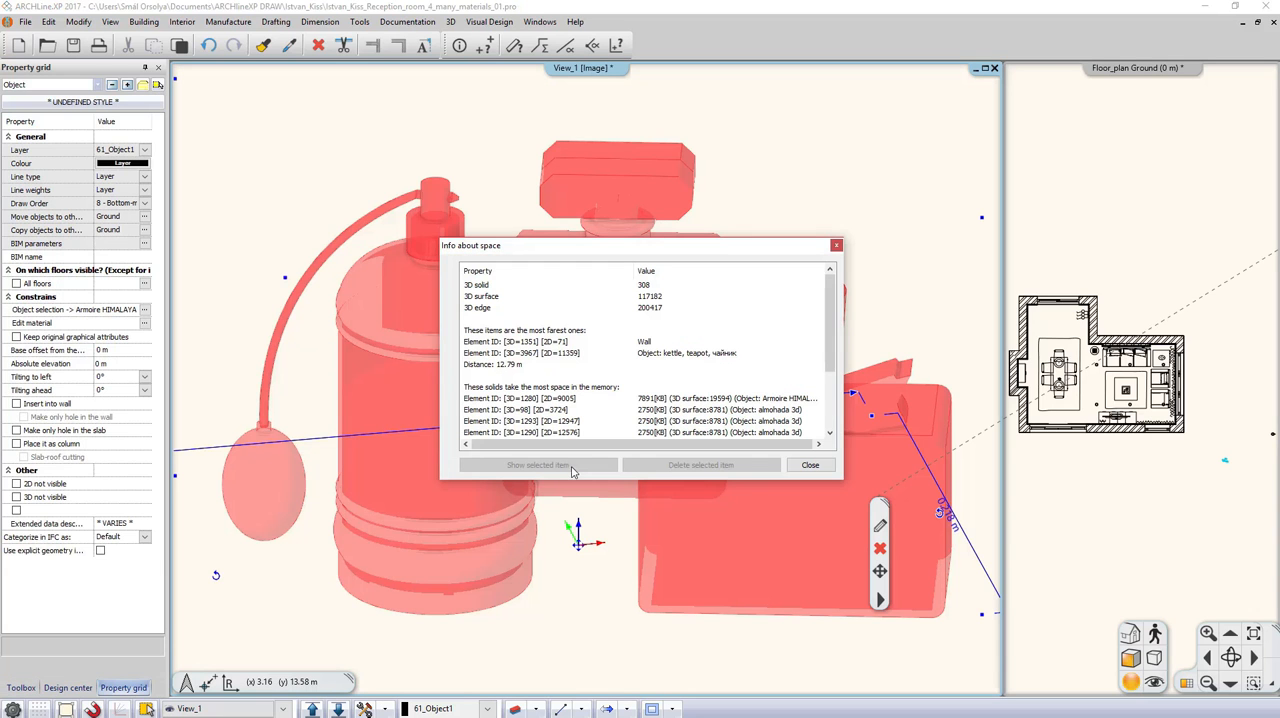
left_click(798, 467)
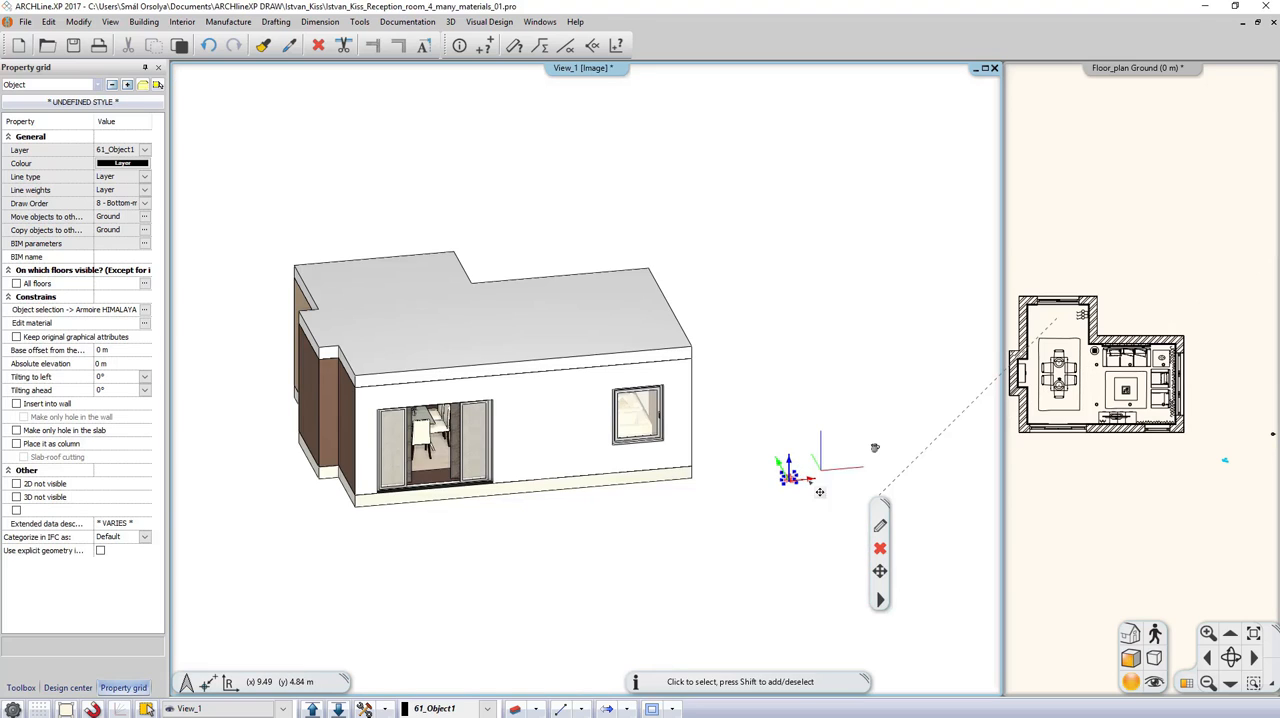
left_click(880, 549)
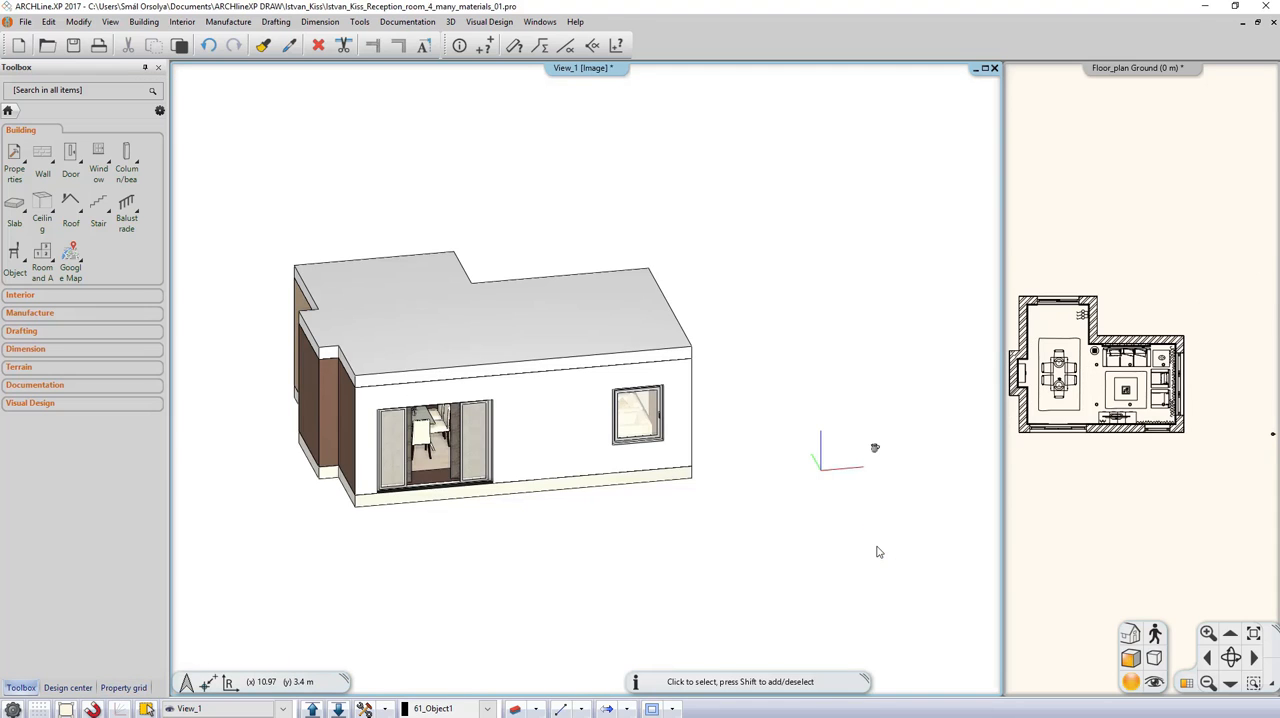
Step: Delete the kettle teapot object directly from the list of elements, choosing it among the items that use the most material
left_click(362, 22)
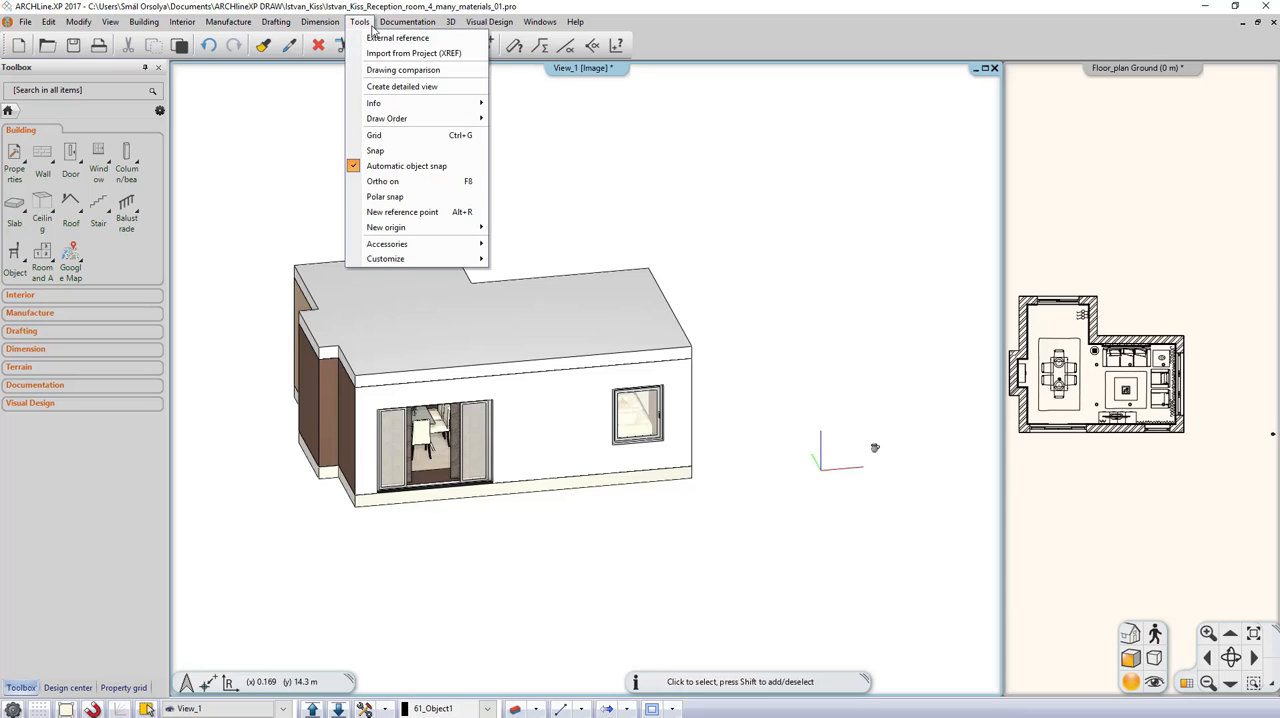
mouse_move(430, 103)
left_click(543, 125)
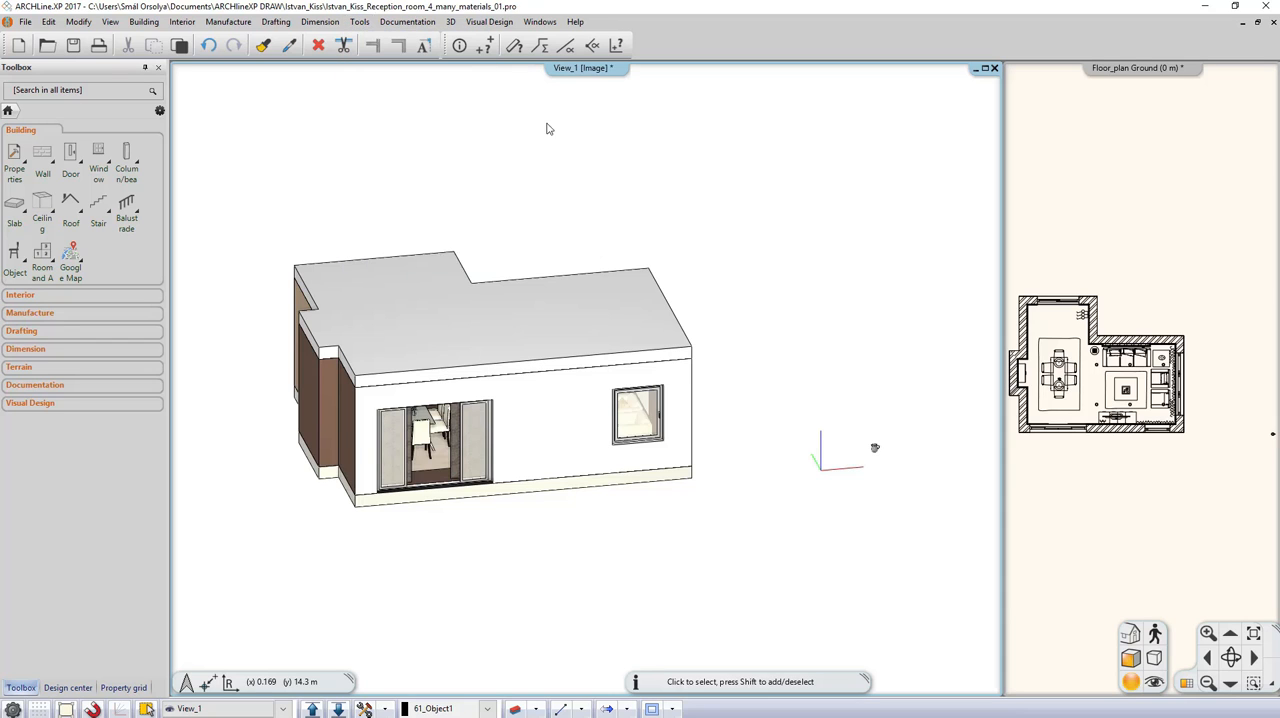
scroll(618, 346, "down", 3)
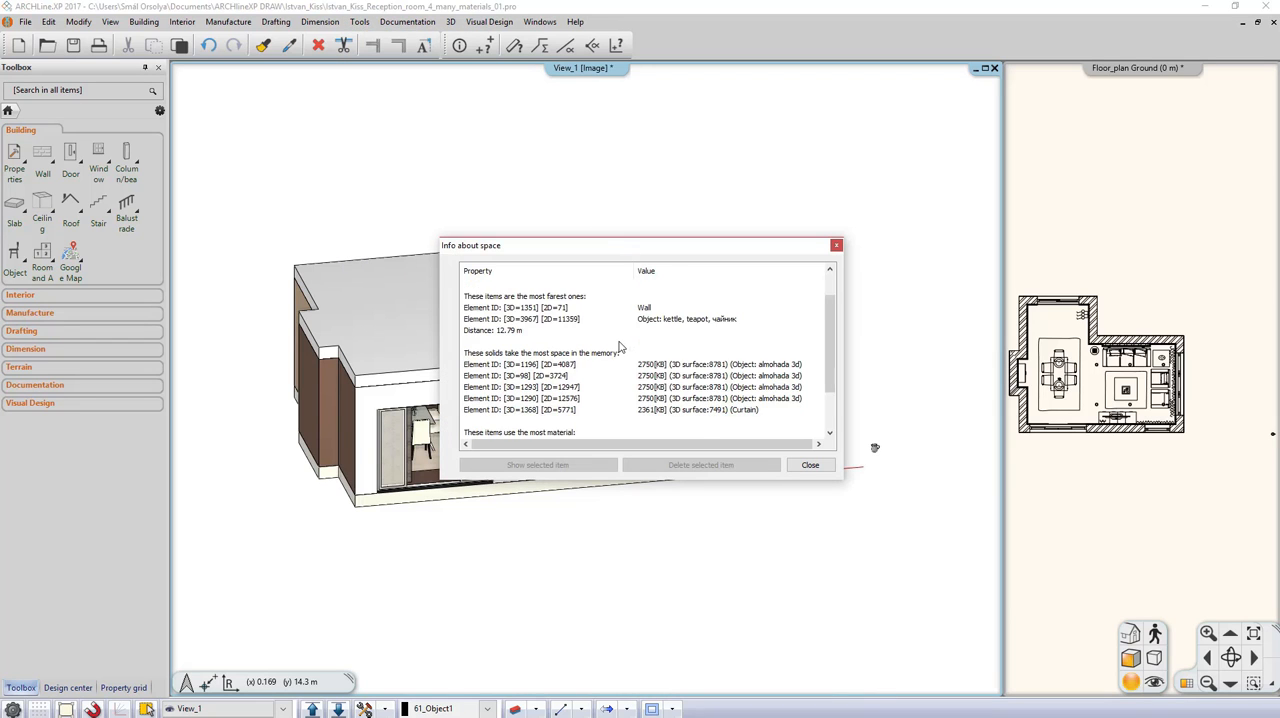
left_click(578, 390)
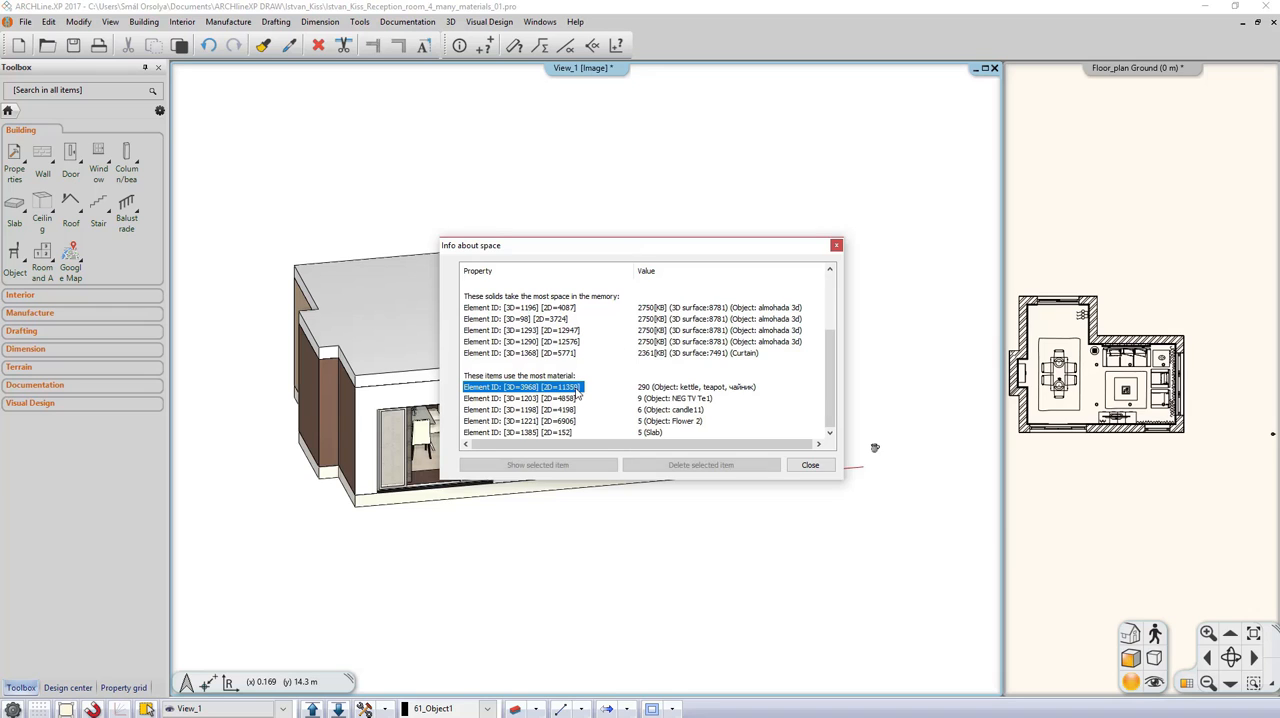
left_click(673, 466)
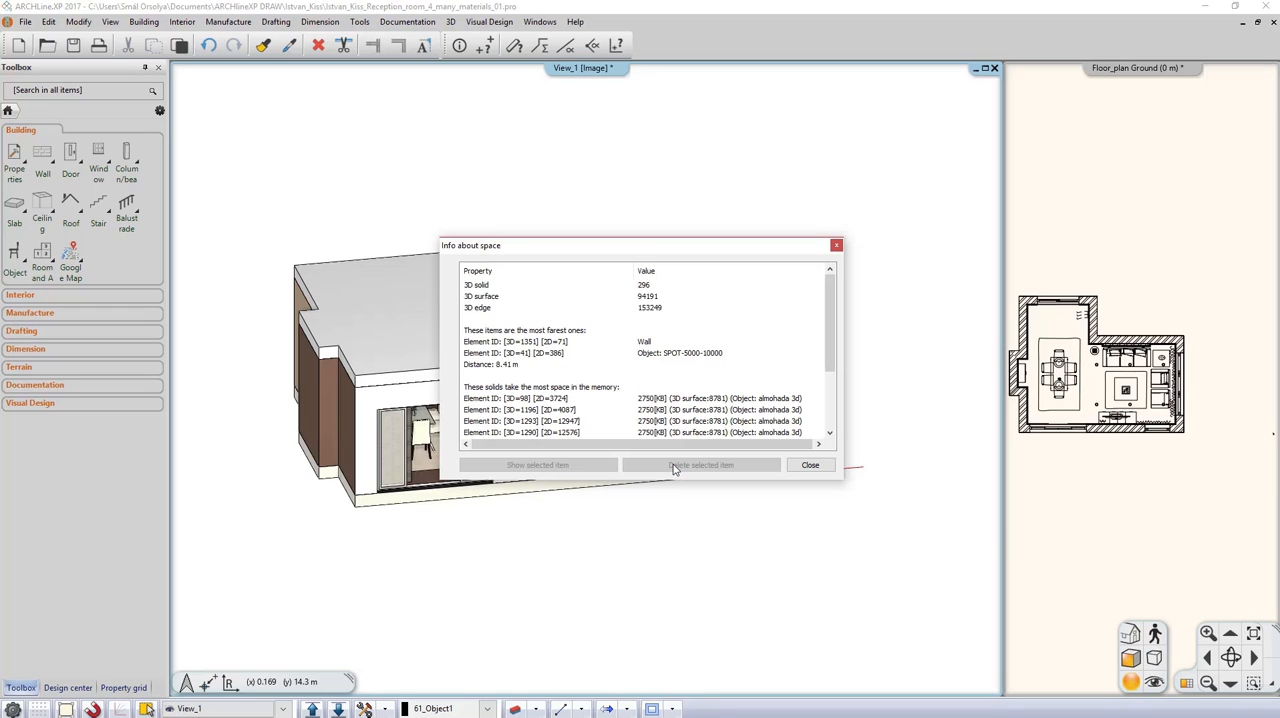
left_click(810, 466)
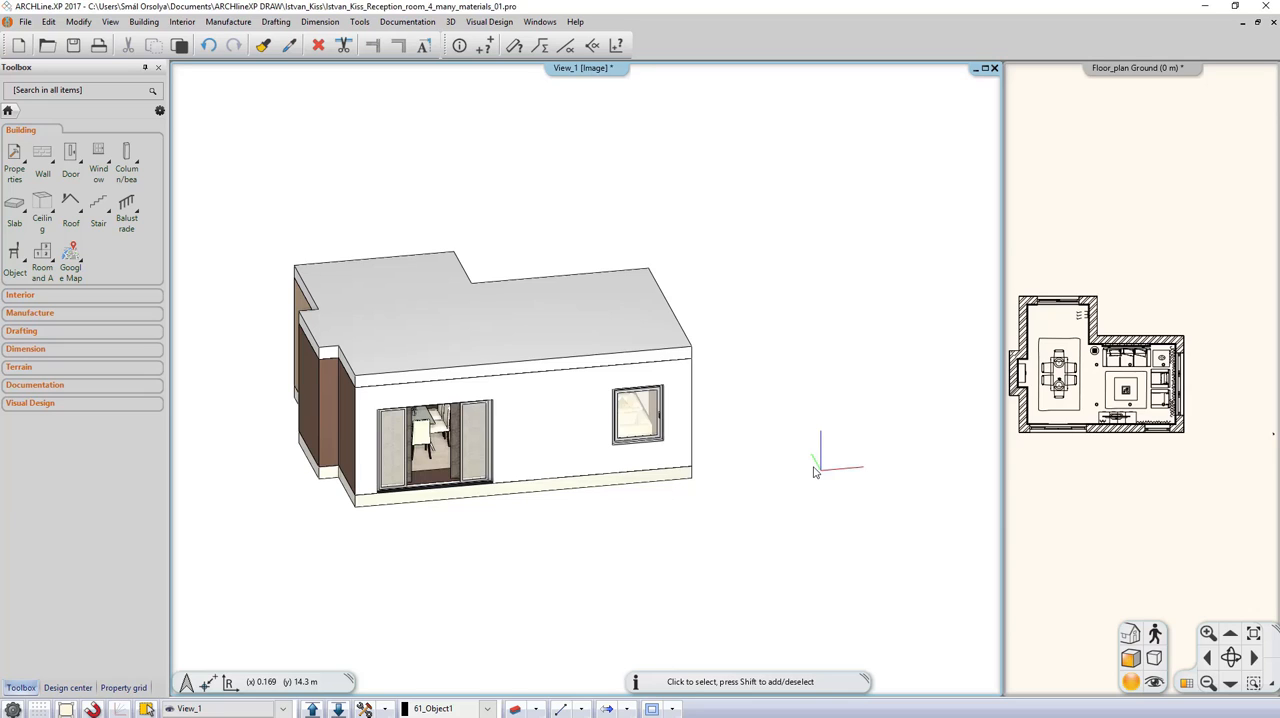
Step: Check the 3D surface count of the reduced model in the Build 3D model settings without rebuilding it
left_click(386, 709)
left_click(424, 613)
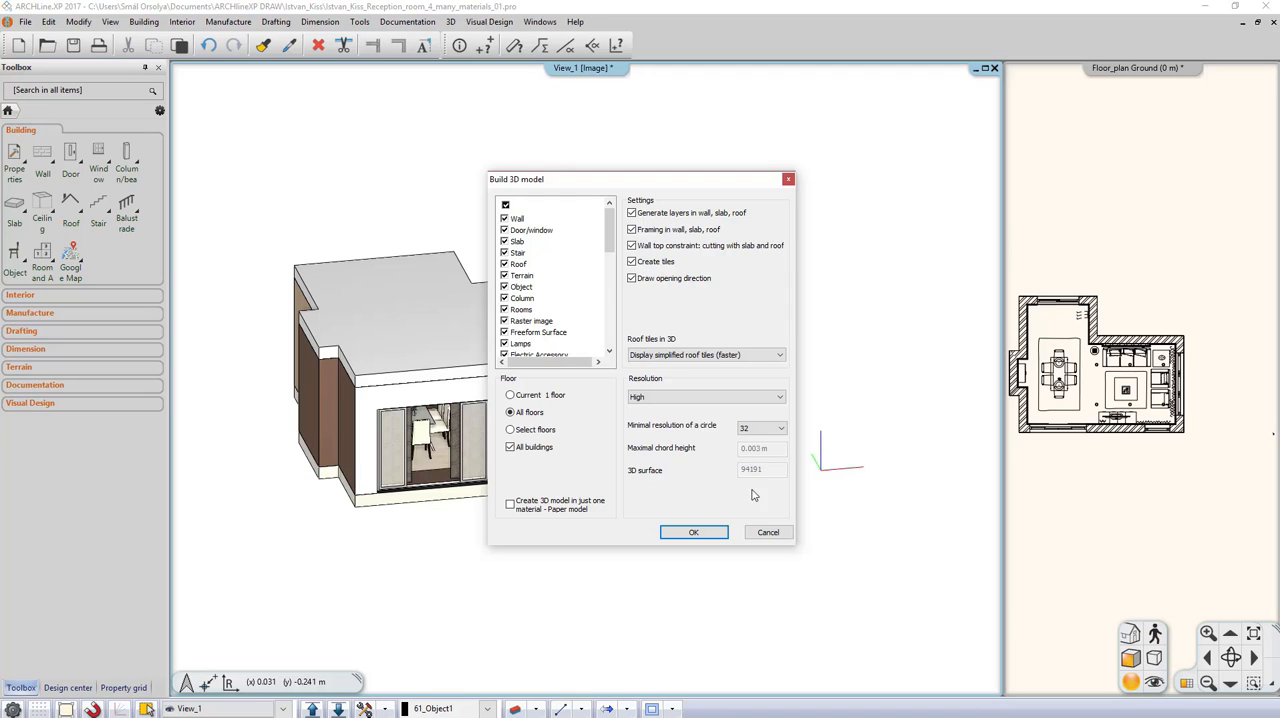
left_click(770, 532)
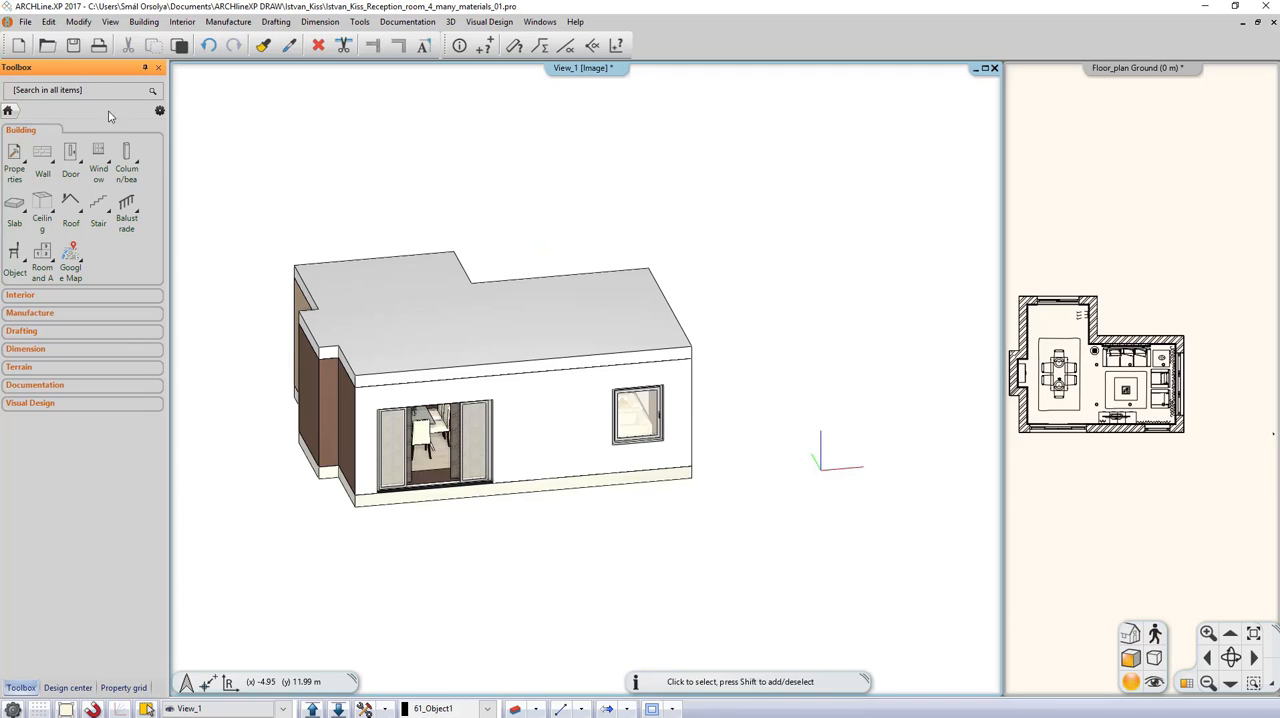
Step: Save a copy of the reduced project with the file name ending in 4_many_materials_02 and check its size in the project folder
left_click(25, 21)
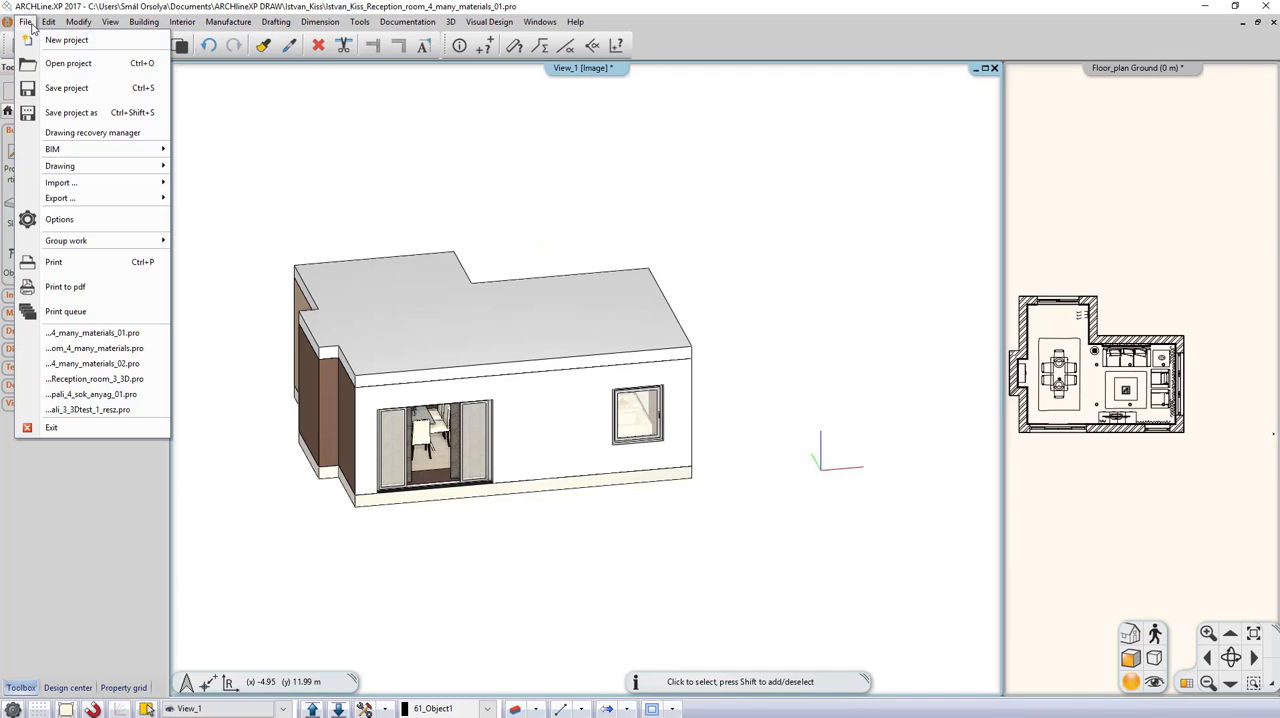
left_click(88, 116)
left_click(735, 530)
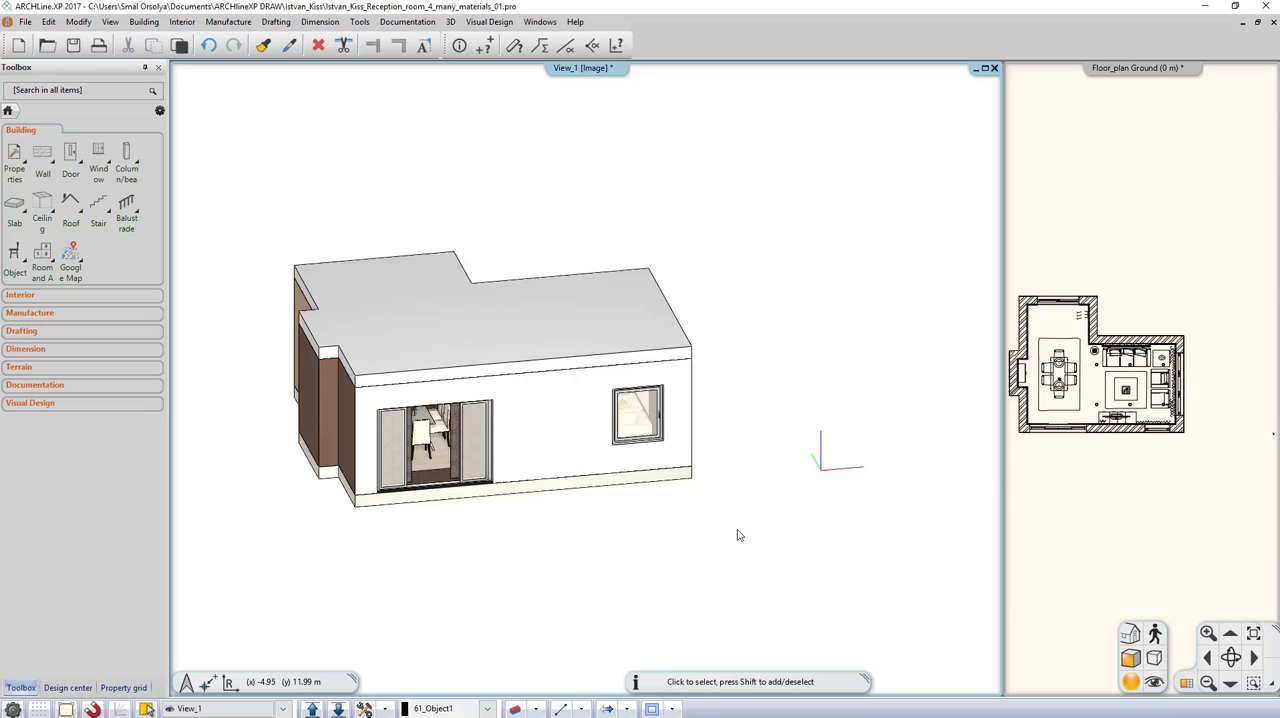
left_click(785, 454)
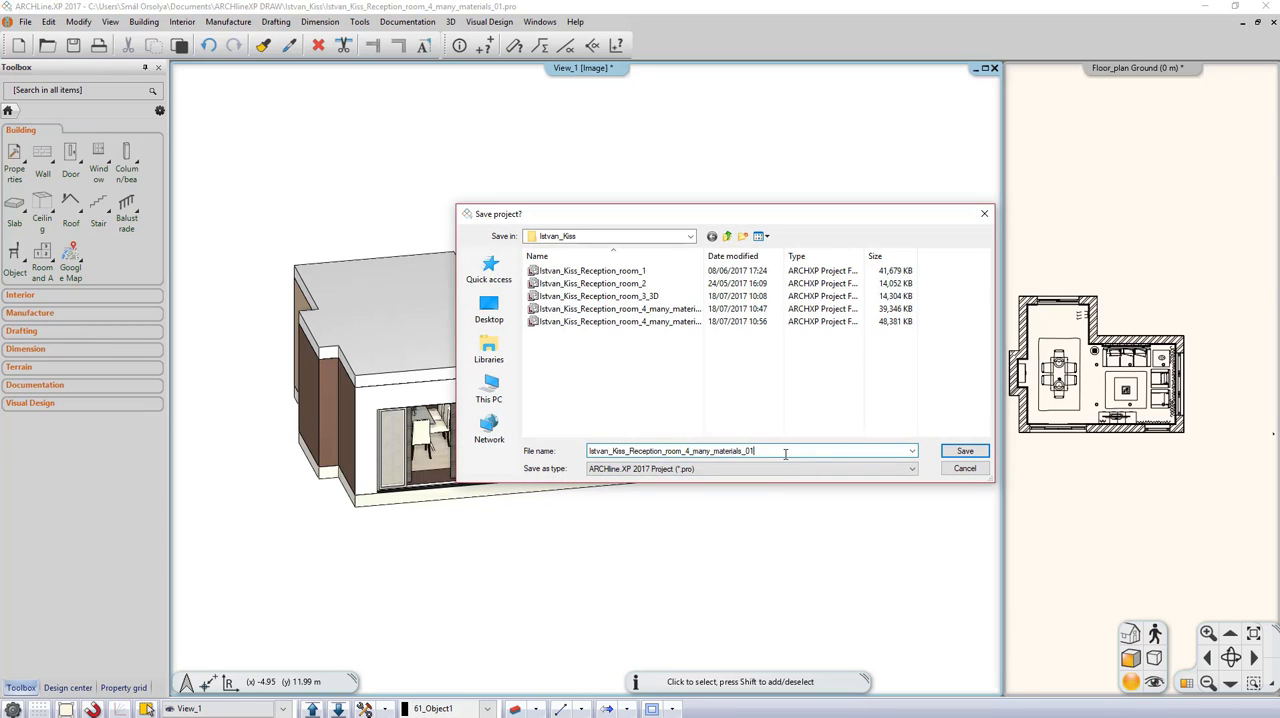
key("BackSpace")
type("2")
left_click(964, 451)
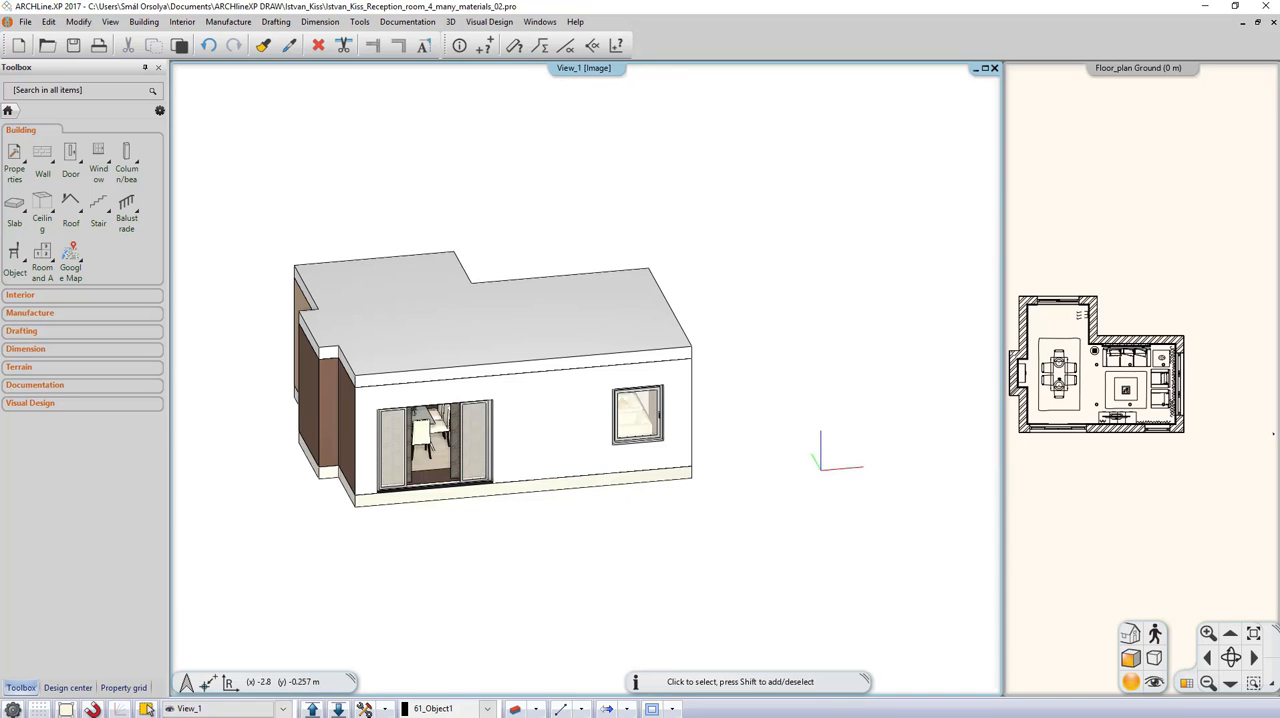
left_click(179, 706)
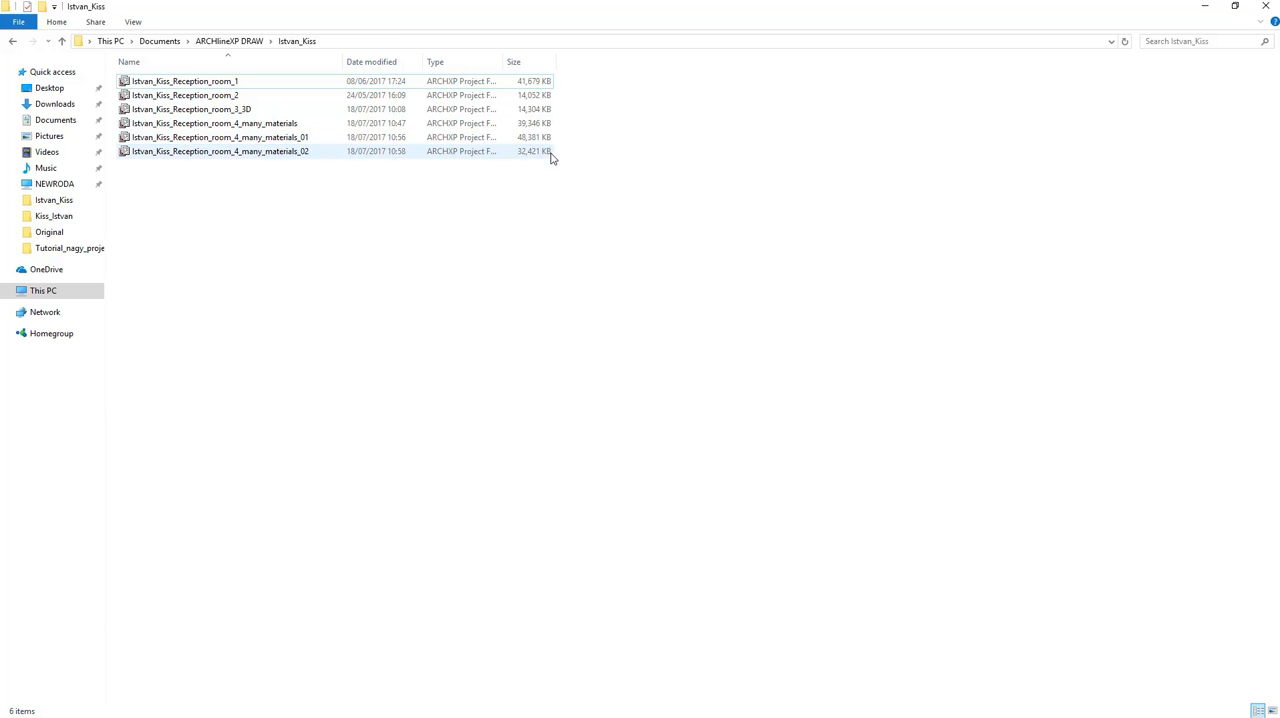
left_click(1217, 7)
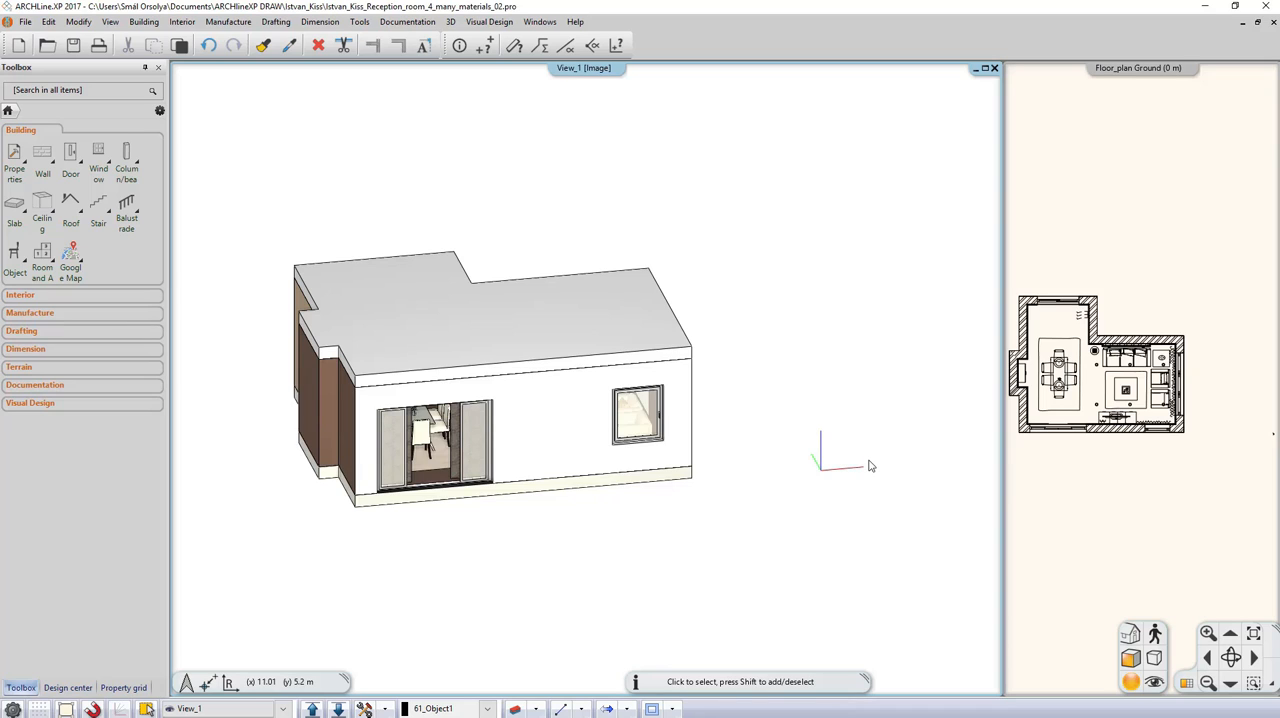
Step: With the ground floor plan as the main view, apply the used layers in the layer manager and rebuild the 3D model
left_click(1138, 515)
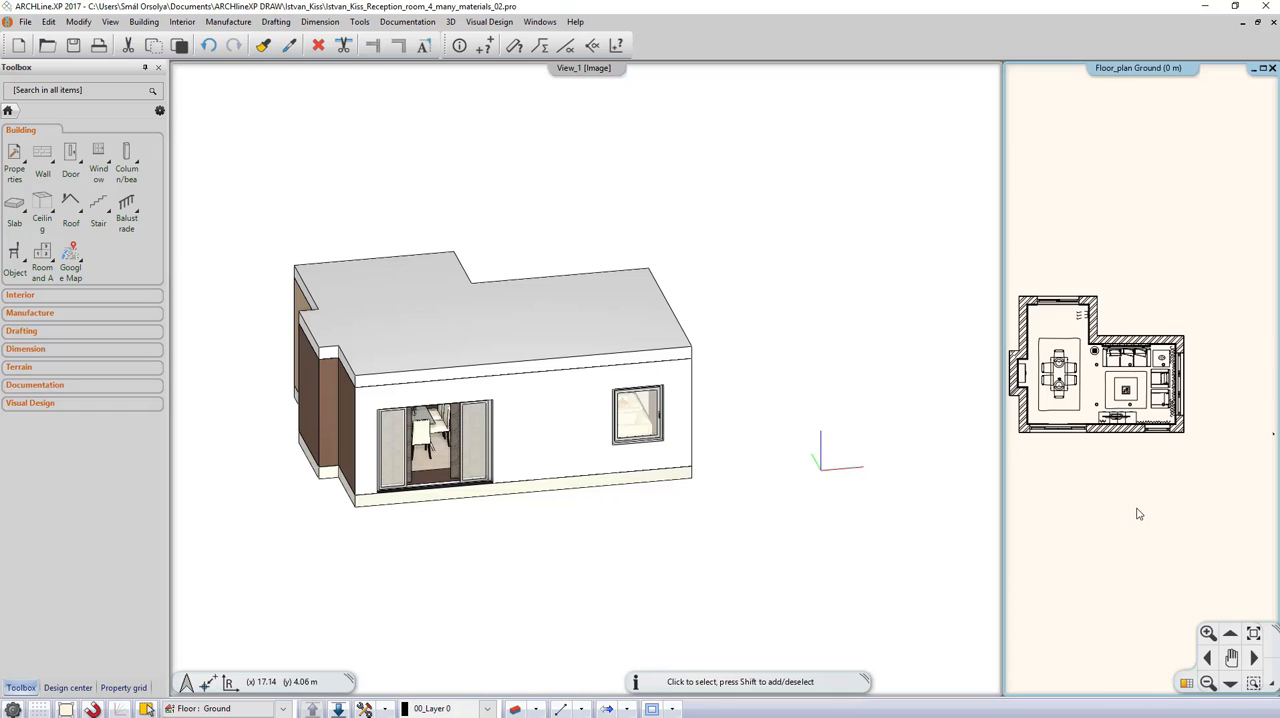
left_click(1187, 684)
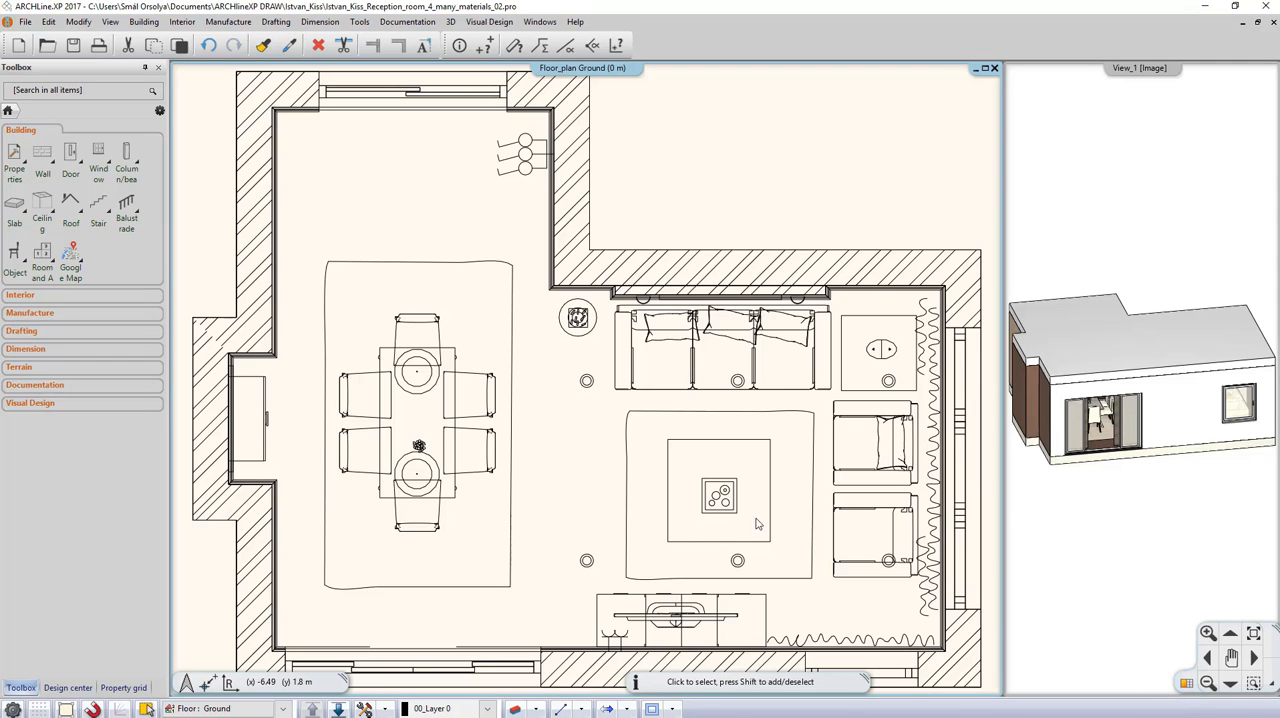
scroll(566, 495, "down", 3)
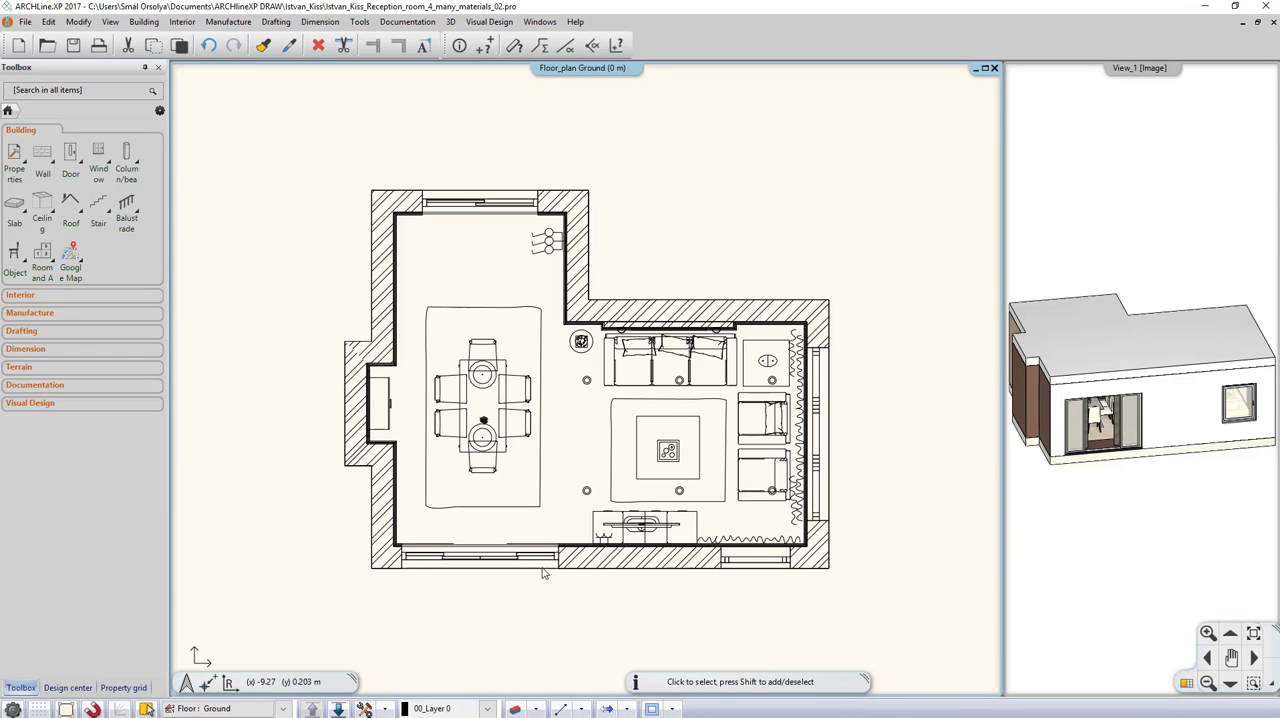
left_click(536, 709)
left_click(572, 592)
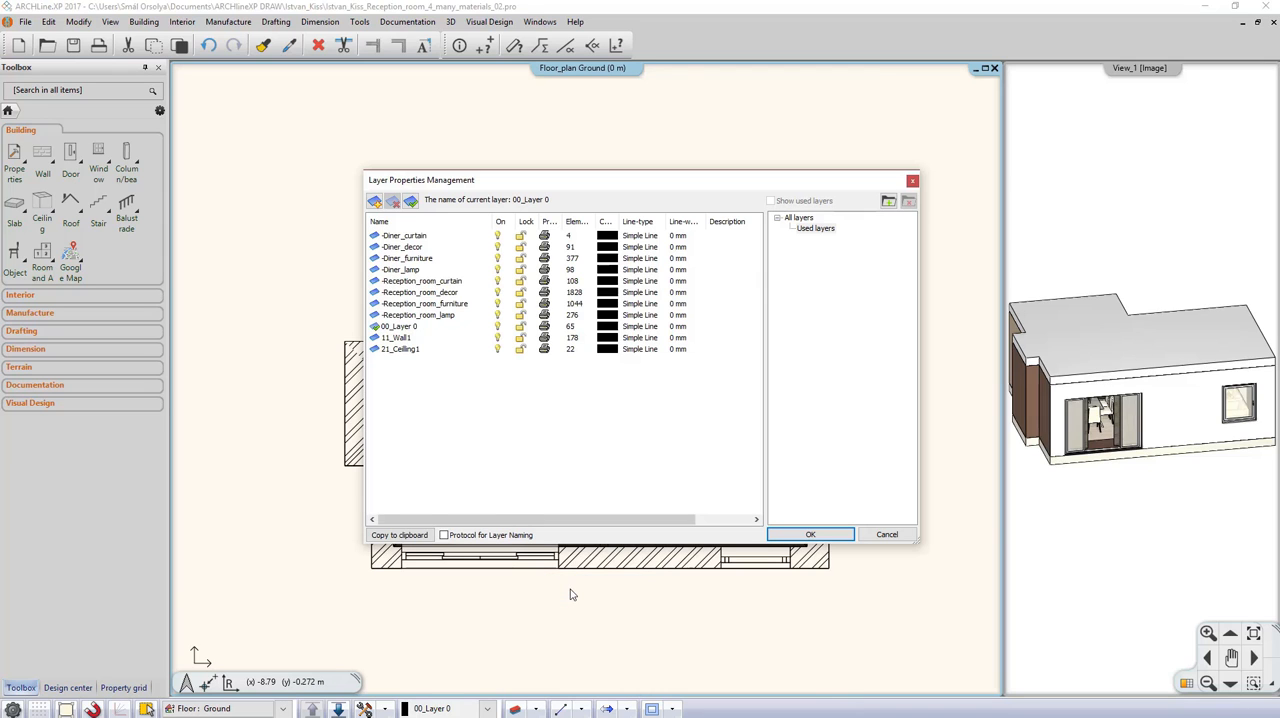
left_click(826, 230)
left_click(832, 533)
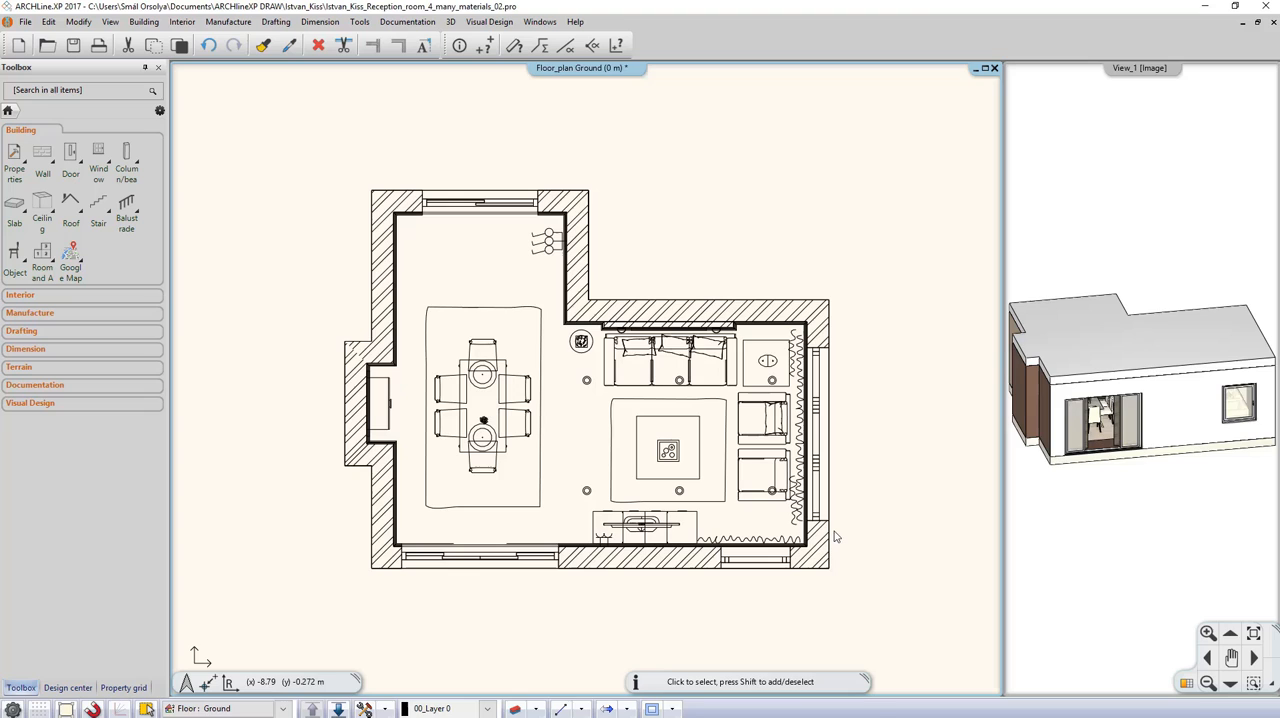
left_click(365, 708)
left_click(434, 598)
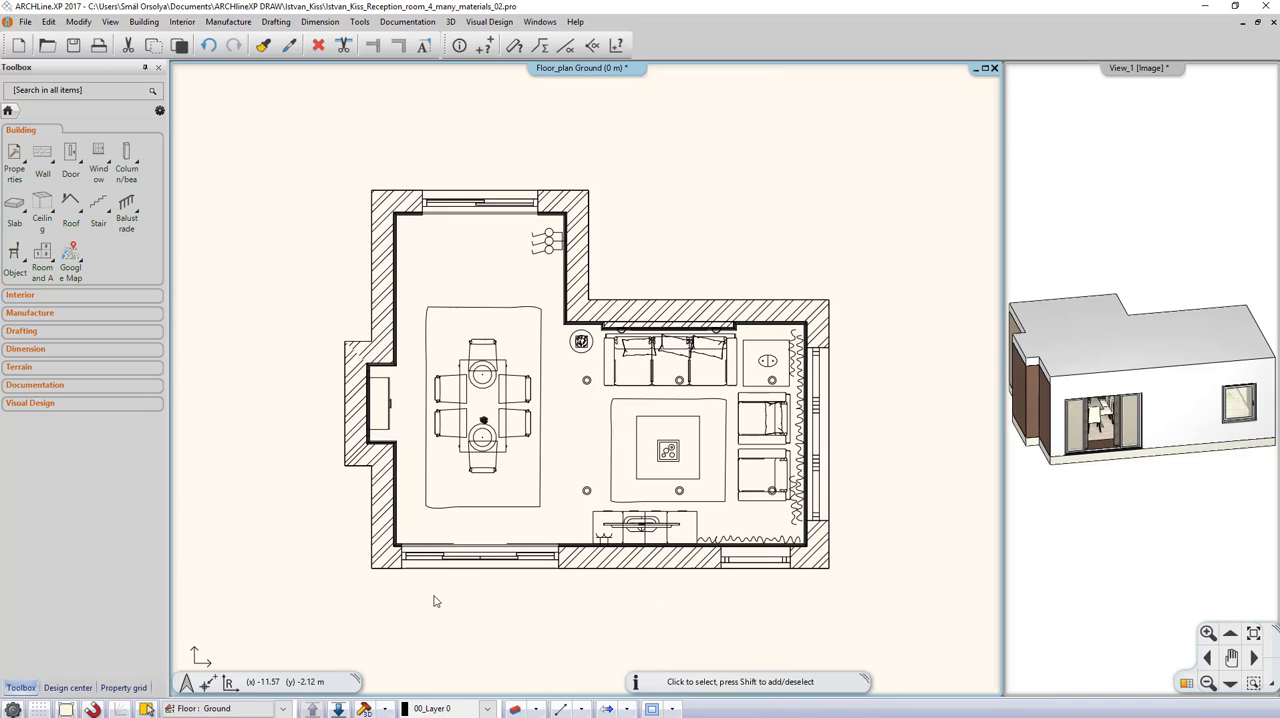
Step: List the materials stored in the current model in the Design center
left_click(79, 688)
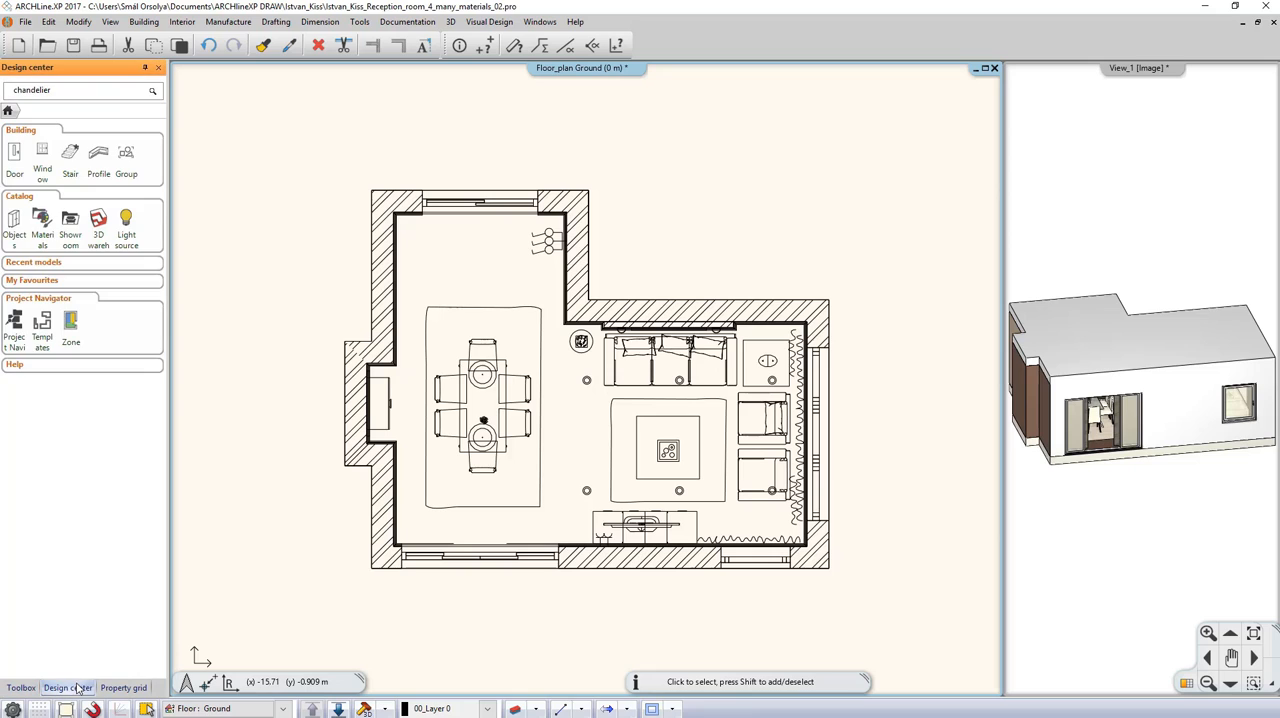
left_click(45, 232)
left_click(57, 156)
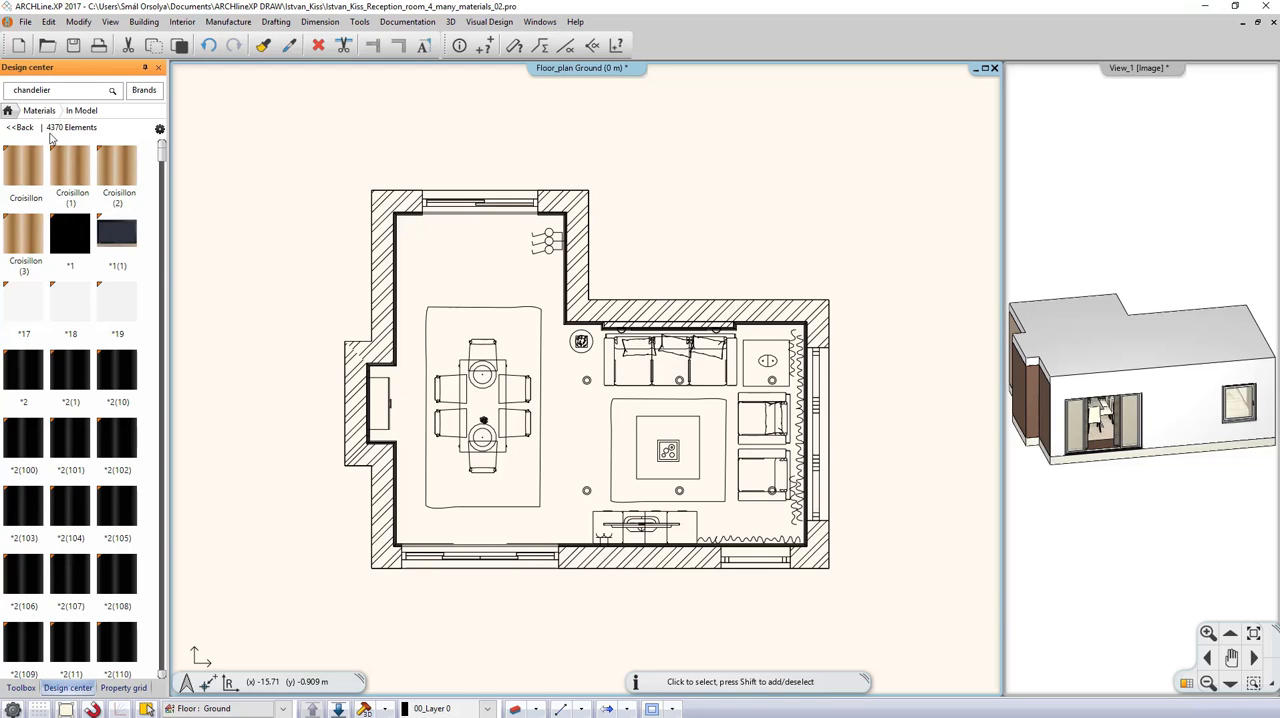
Step: Save a copy of the project with unused materials purged and the file name ending in 4_many_materials_clean
left_click(26, 22)
left_click(75, 118)
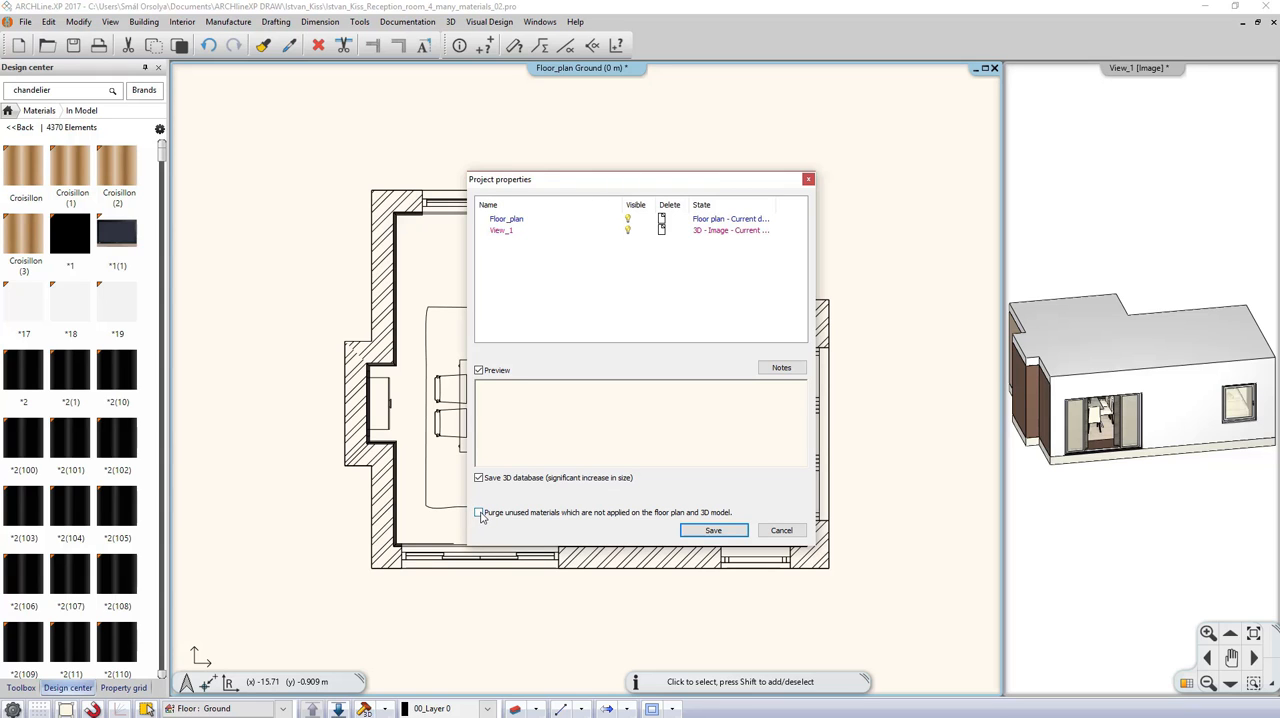
left_click(714, 531)
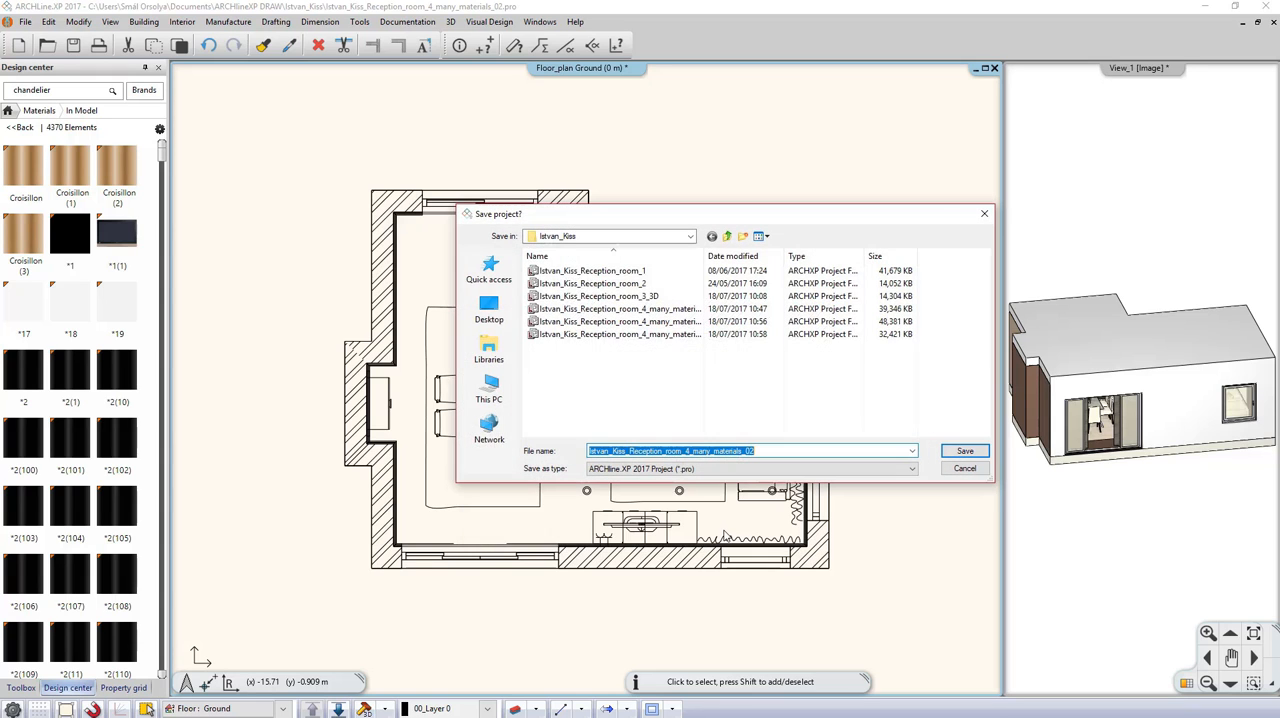
left_click(778, 450)
key("BackSpace")
key("BackSpace")
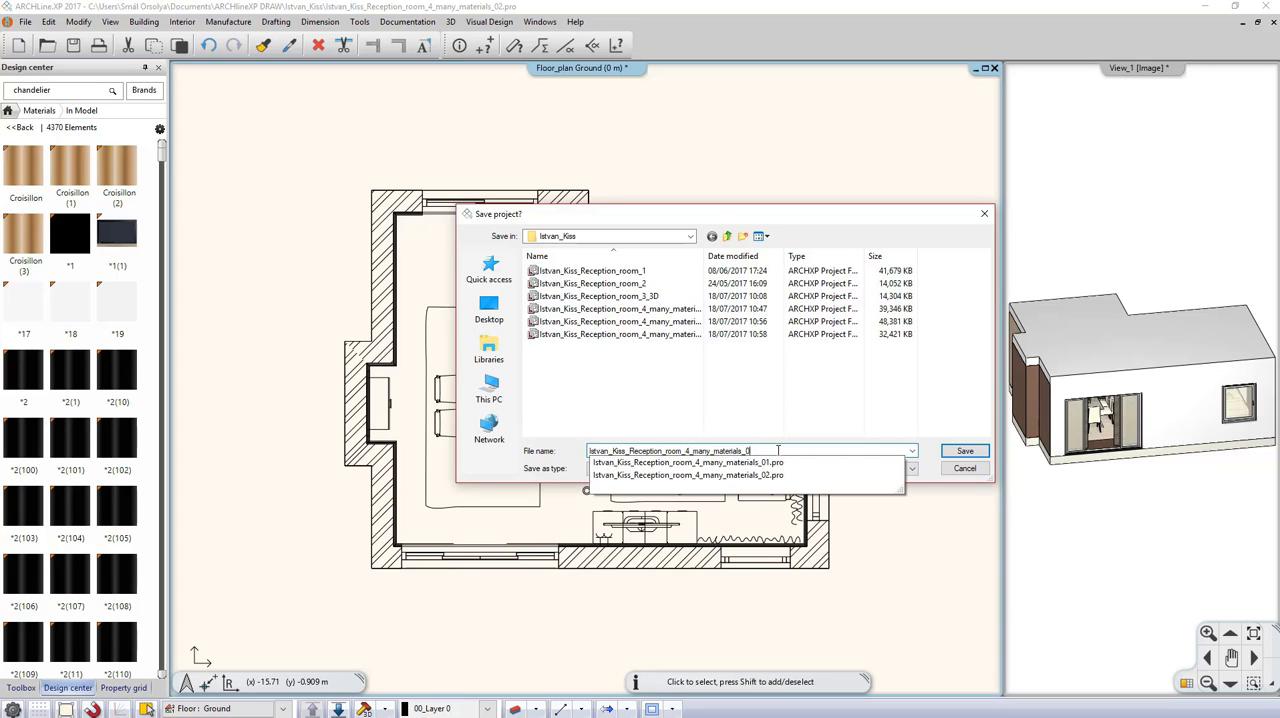
type("clean")
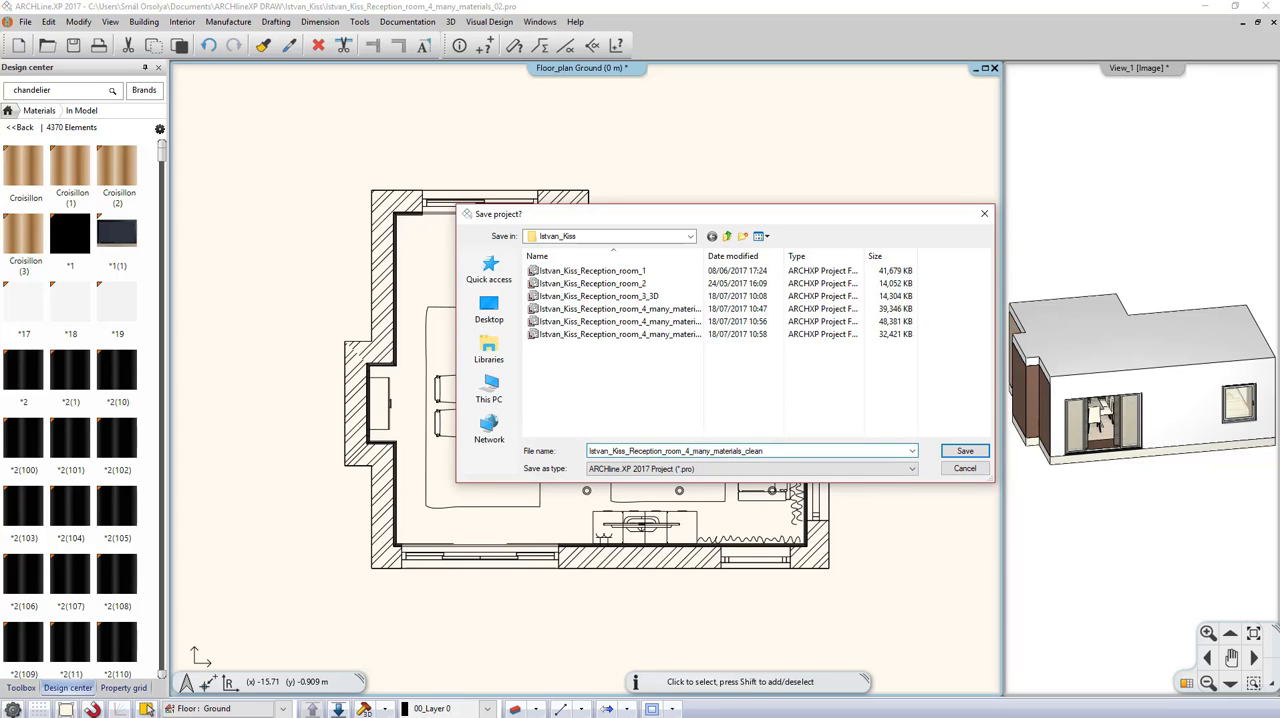
left_click(965, 451)
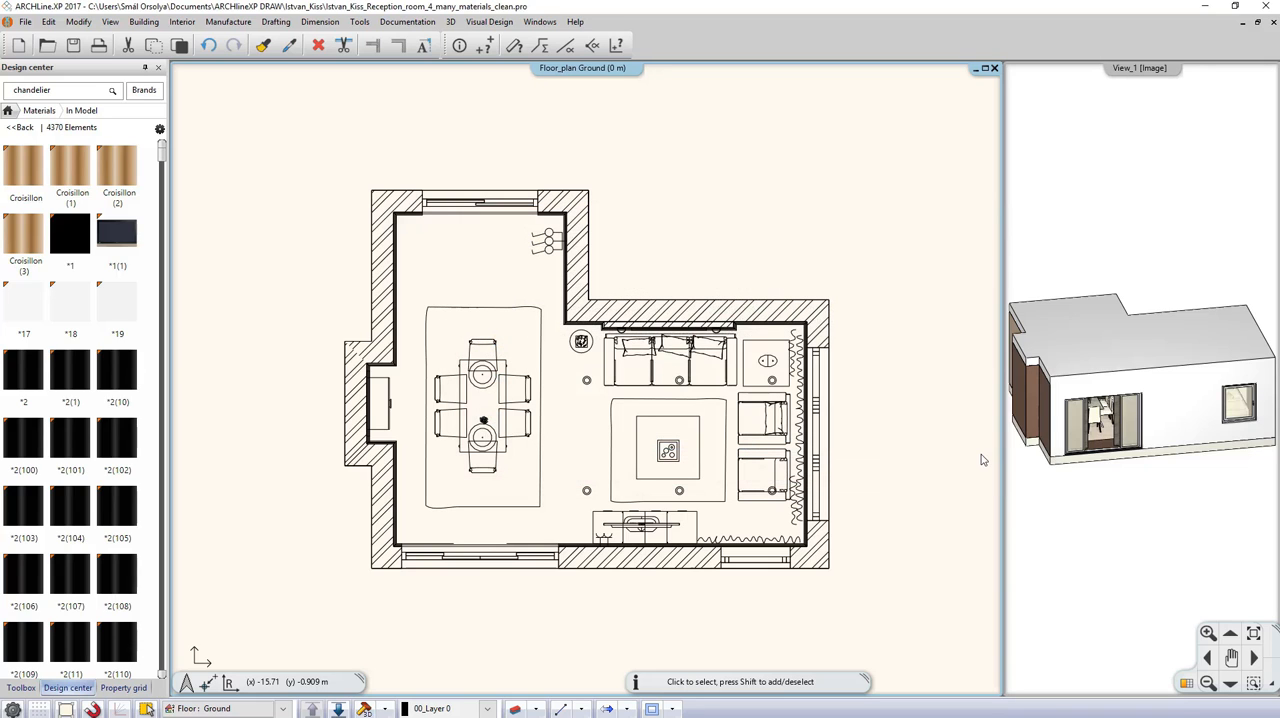
Step: List the materials in the cleaned model again and compare the cleaned file's size with the earlier copies in the project folder
left_click(7, 112)
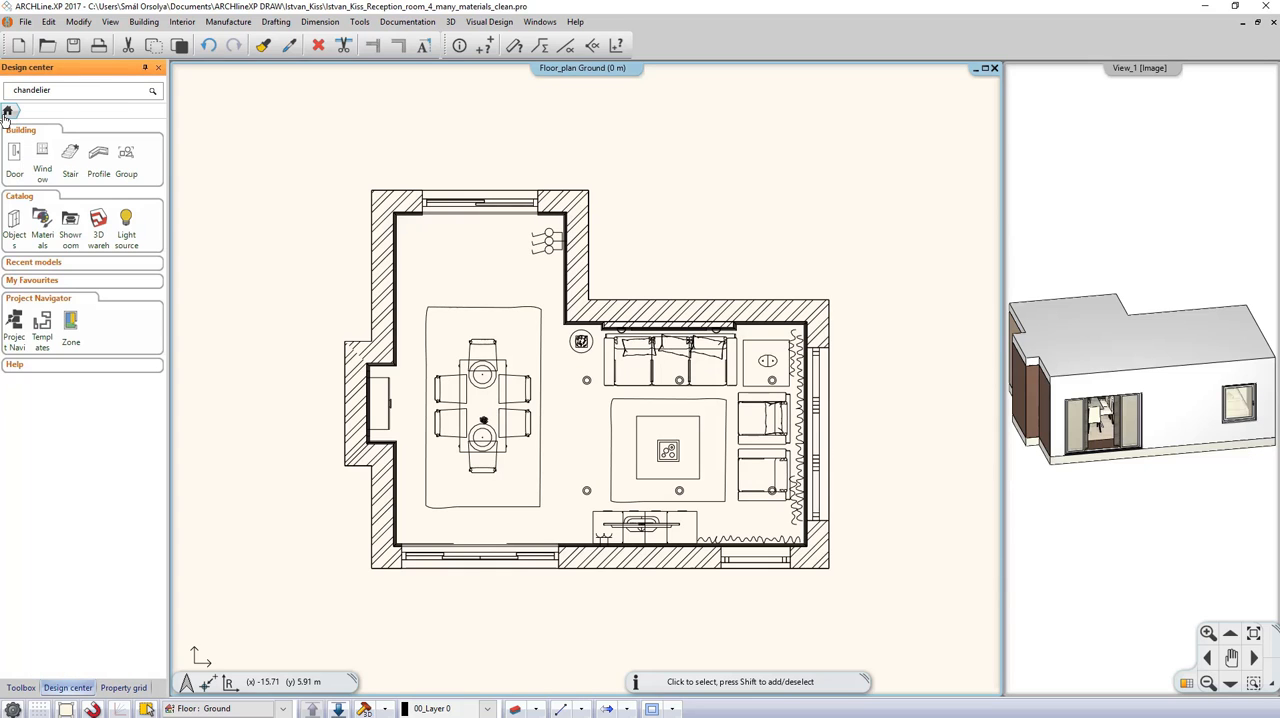
left_click(42, 220)
left_click(57, 156)
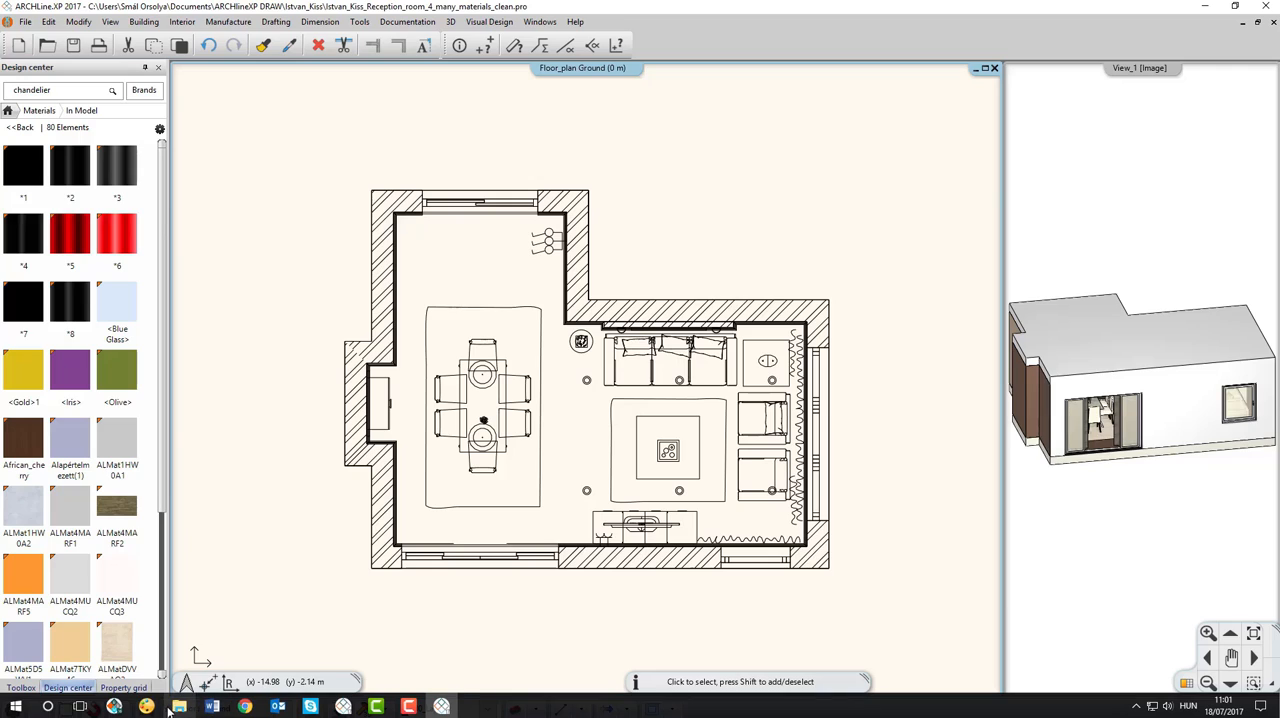
left_click(172, 708)
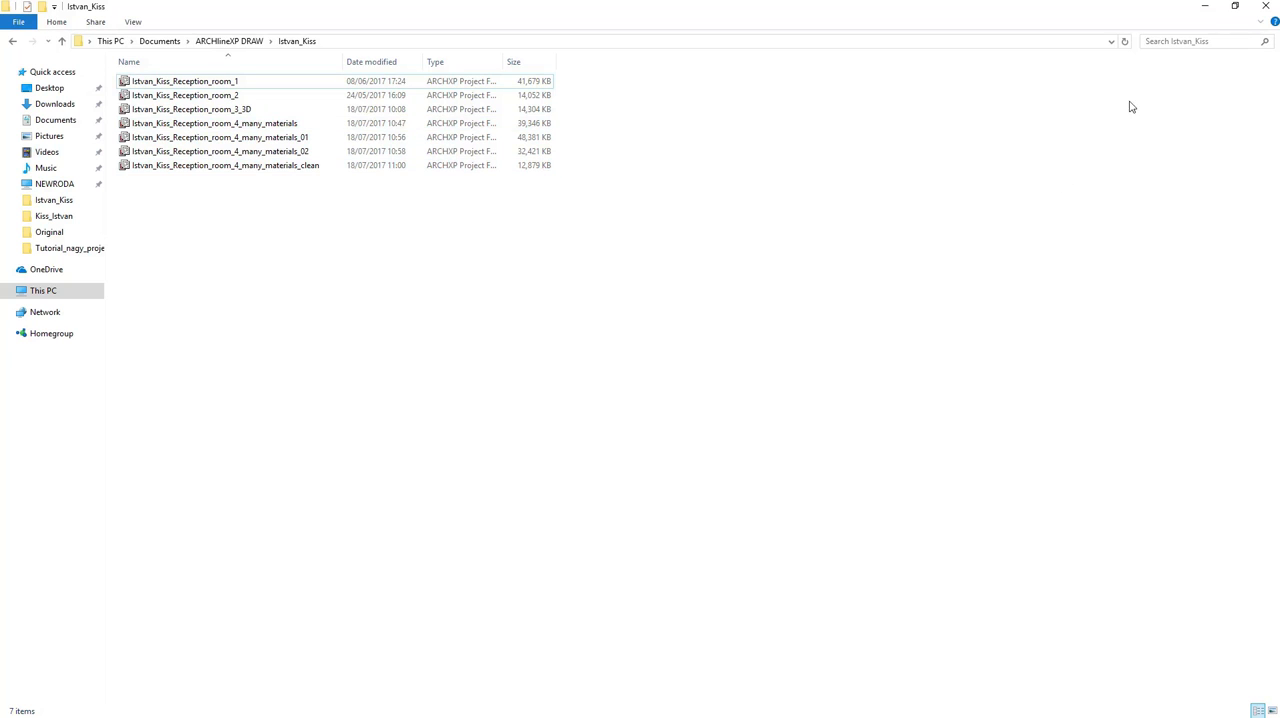
left_click(1204, 8)
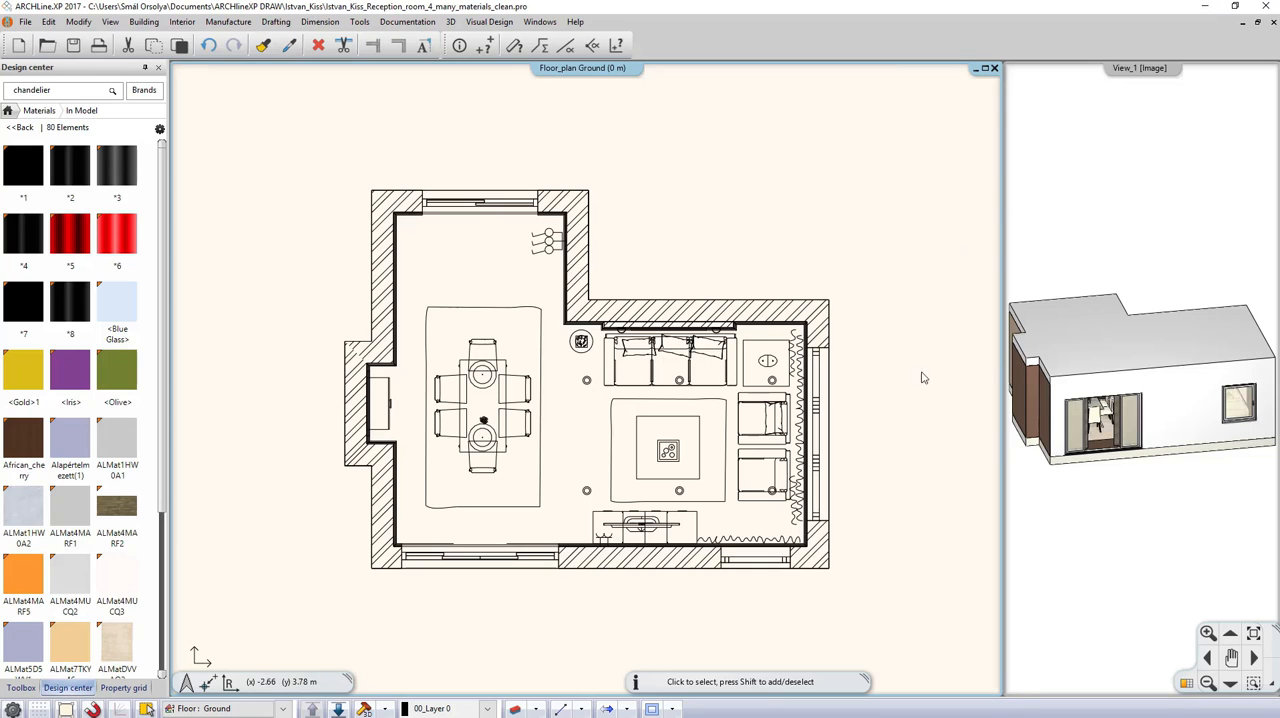